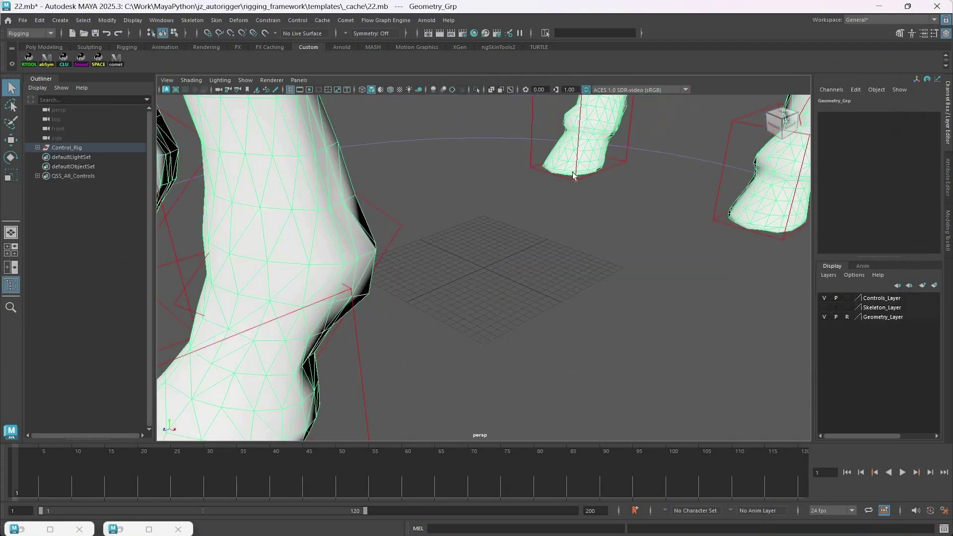
- Test the horse rig's global and neck base controls by moving and rotating them, undoing trial changes
{"action": "key", "text": "f"}
{"action": "left_click_drag", "start_coordinate": [573, 172], "coordinate": [576, 230], "text": "alt"}
{"action": "scroll", "coordinate": [559, 230], "scroll_direction": "up", "scroll_amount": 2}
{"action": "left_click", "coordinate": [562, 174]}
{"action": "key", "text": "w"}
{"action": "key", "text": "ctrl+z"}
{"action": "key", "text": "q"}
{"action": "key", "text": "ctrl+z"}
{"action": "key", "text": "ctrl+z"}
{"action": "key", "text": "ctrl+z"}
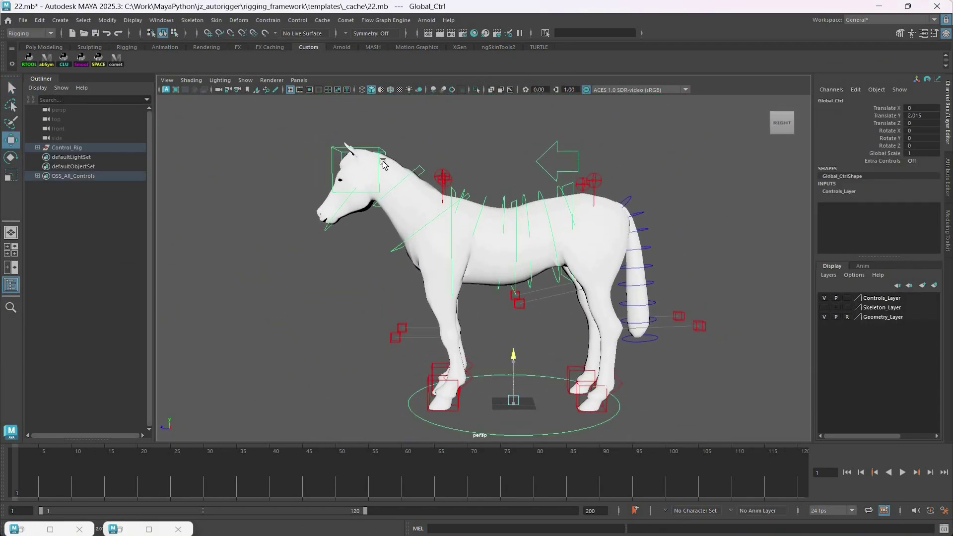
{"action": "left_click", "coordinate": [490, 204]}
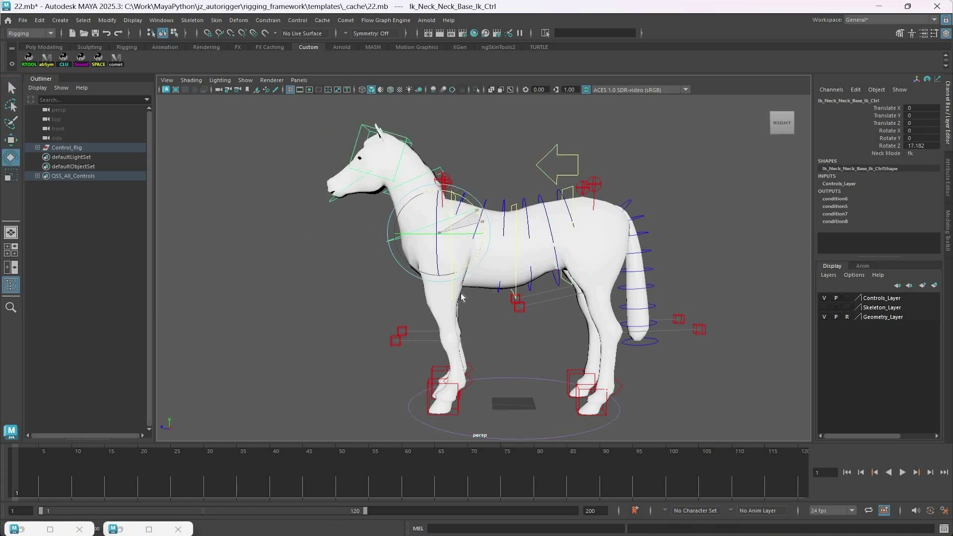
{"action": "left_click", "coordinate": [514, 241]}
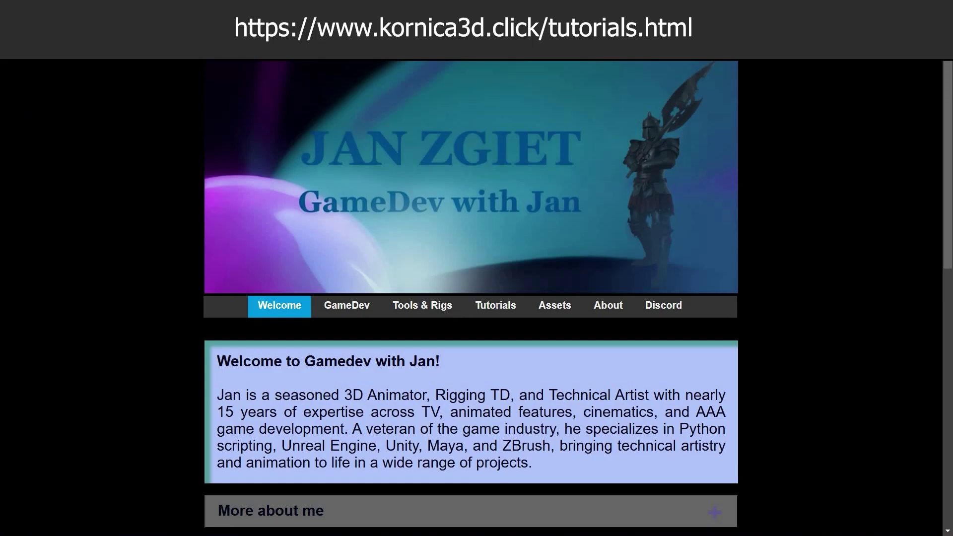
- Browse the website's Tutorials page and examine the course sections for horse, Minotaur and quadruped rigging
{"action": "left_click", "coordinate": [498, 309]}
{"action": "scroll", "coordinate": [458, 296], "scroll_direction": "down", "scroll_amount": 2}
{"action": "scroll", "coordinate": [457, 296], "scroll_direction": "down", "scroll_amount": 1}
{"action": "scroll", "coordinate": [458, 348], "scroll_direction": "down", "scroll_amount": 6}
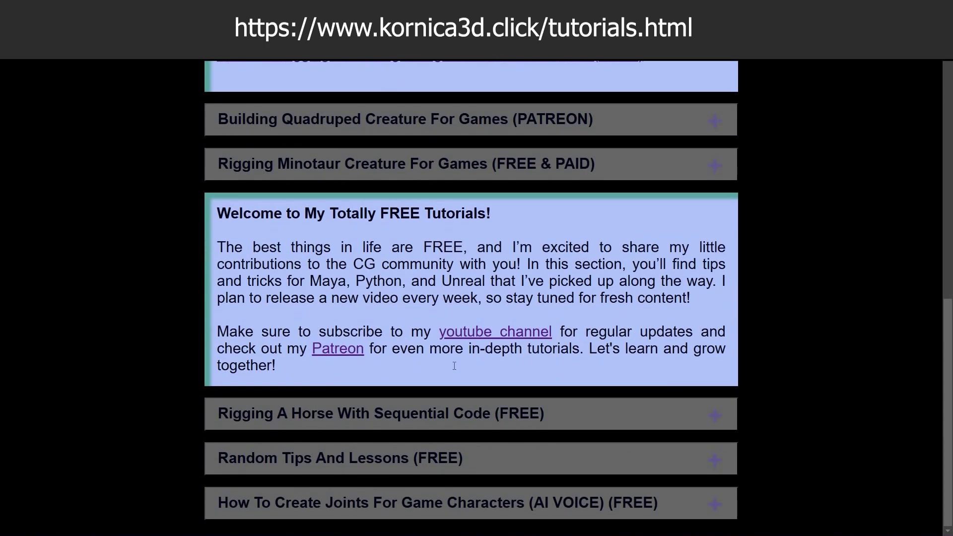
{"action": "left_click", "coordinate": [479, 413]}
{"action": "scroll", "coordinate": [481, 366], "scroll_direction": "down", "scroll_amount": 5}
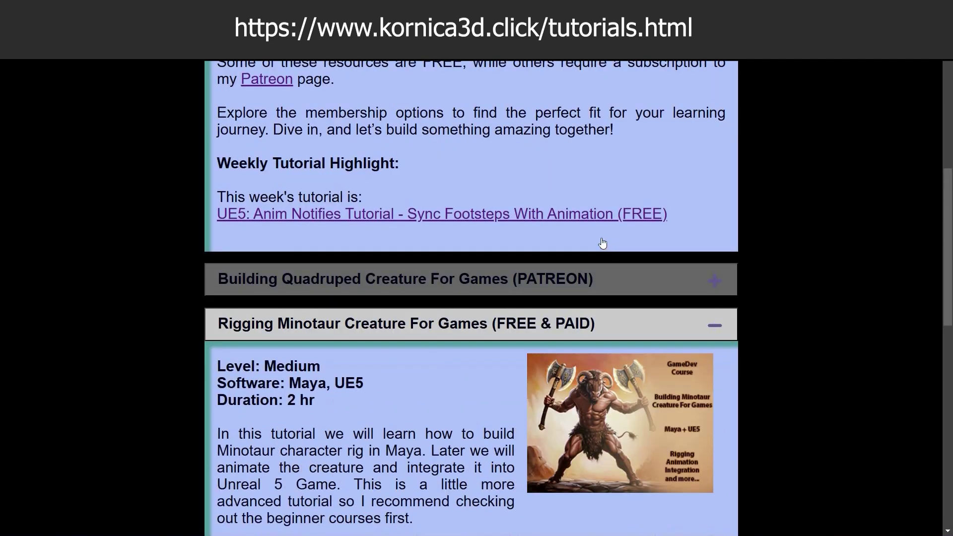
{"action": "scroll", "coordinate": [608, 318], "scroll_direction": "down", "scroll_amount": 6}
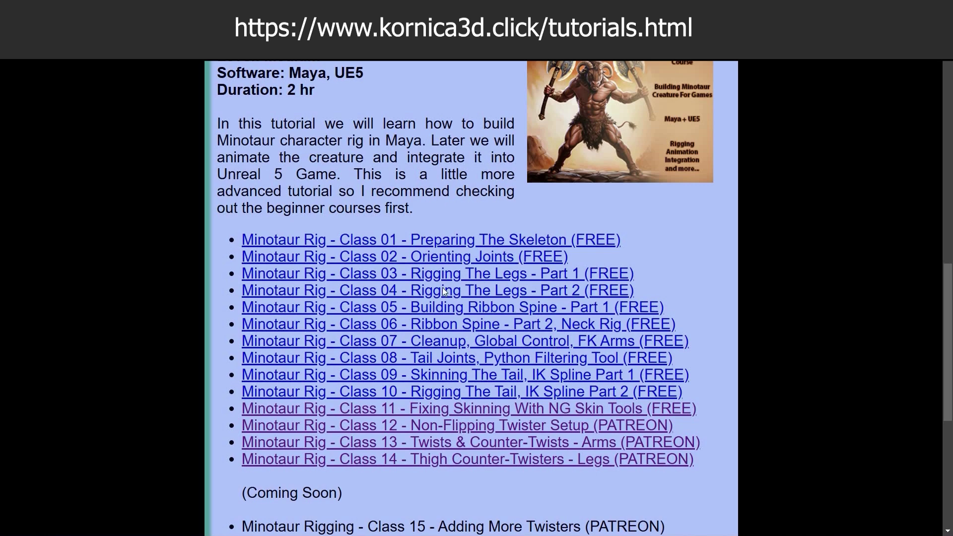
{"action": "scroll", "coordinate": [434, 252], "scroll_direction": "up", "scroll_amount": 6}
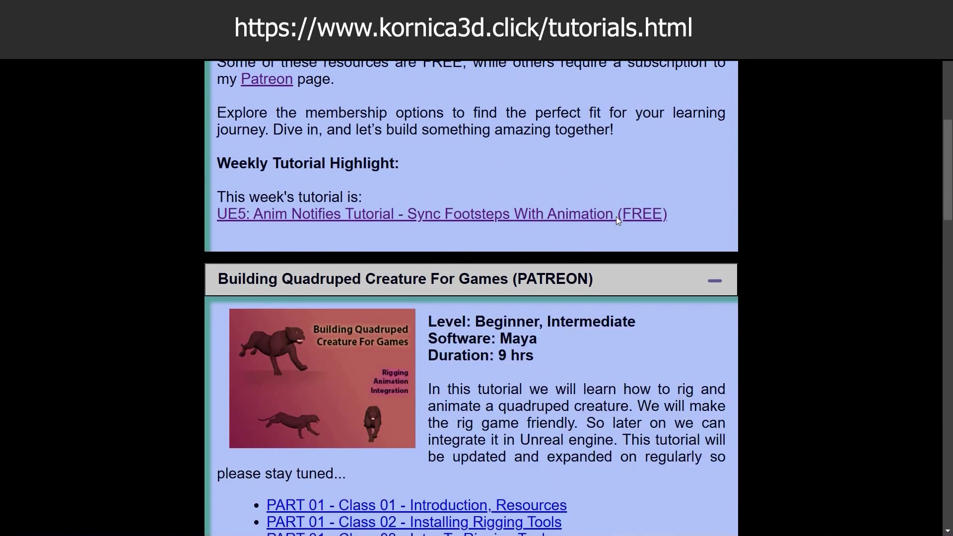
{"action": "scroll", "coordinate": [618, 225], "scroll_direction": "down", "scroll_amount": 6}
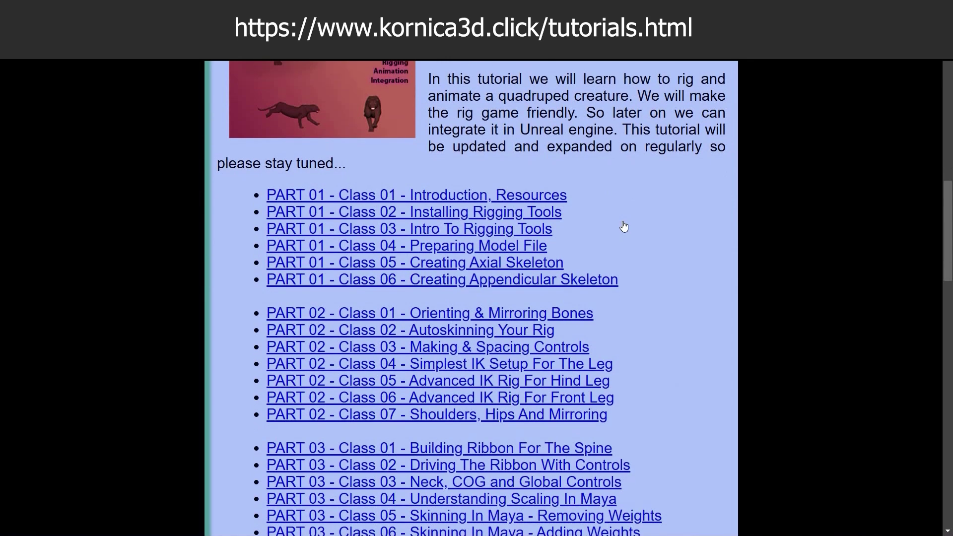
{"action": "scroll", "coordinate": [624, 227], "scroll_direction": "down", "scroll_amount": 7}
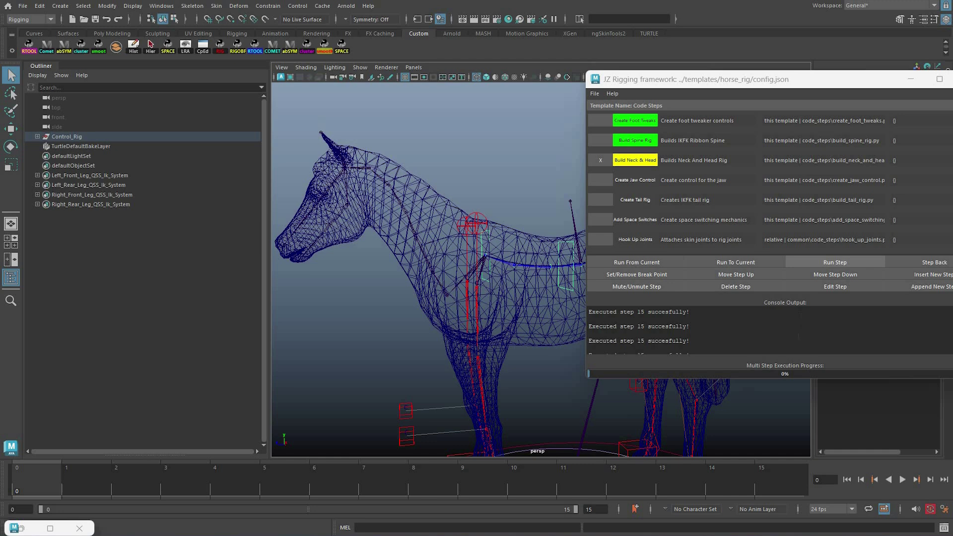
- Run the Build Neck & Head step and inspect the cervical and head joint names in the rig skeleton hierarchy
{"action": "scroll", "coordinate": [735, 330], "scroll_direction": "down", "scroll_amount": 1}
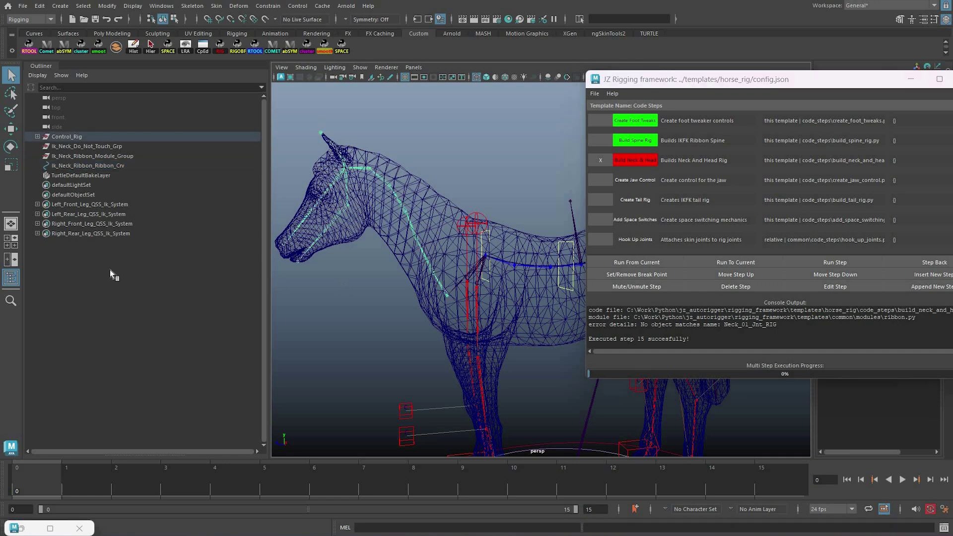
{"action": "key", "text": "f"}
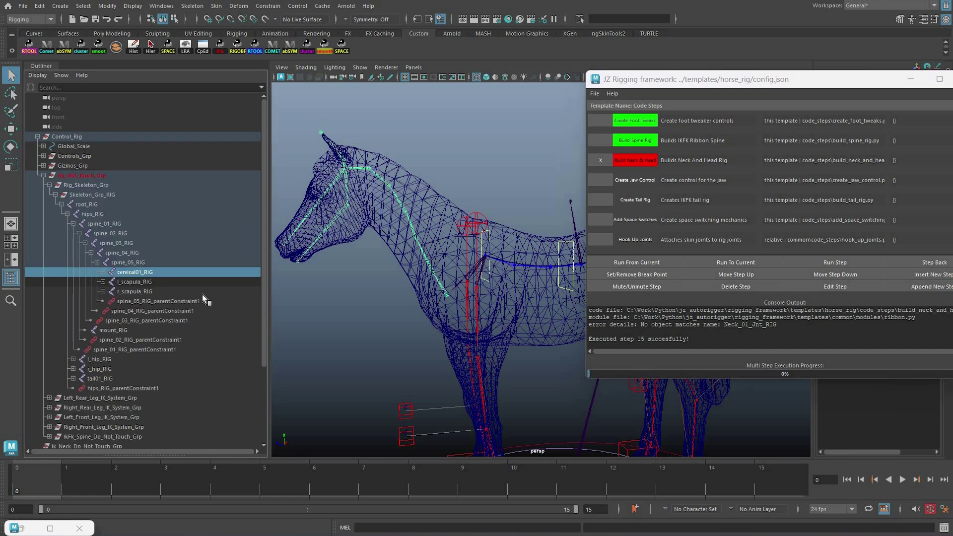
{"action": "key", "text": "Down"}
{"action": "key", "text": "Down"}
{"action": "key", "text": "Down"}
{"action": "key", "text": "Down"}
{"action": "key", "text": "Down"}
{"action": "key", "text": "Down"}
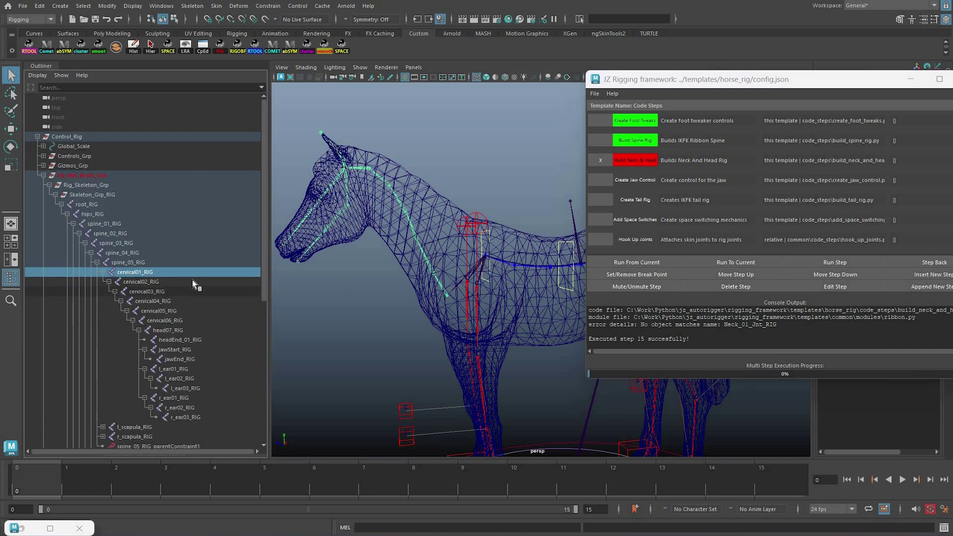
{"action": "key", "text": "w"}
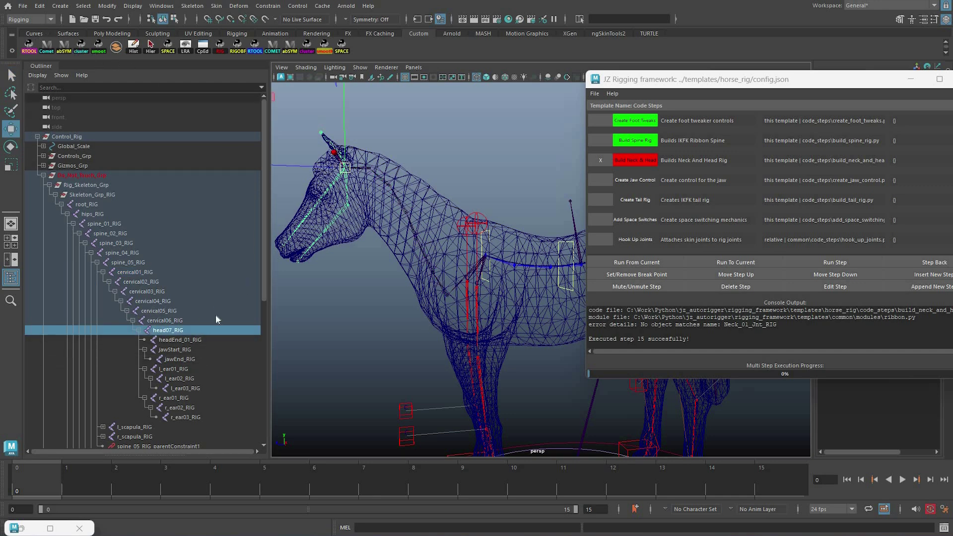
- Open the recent scene template_horse.ma from the horse_rig data folder
{"action": "left_click", "coordinate": [22, 6]}
{"action": "mouse_move", "coordinate": [48, 311]}
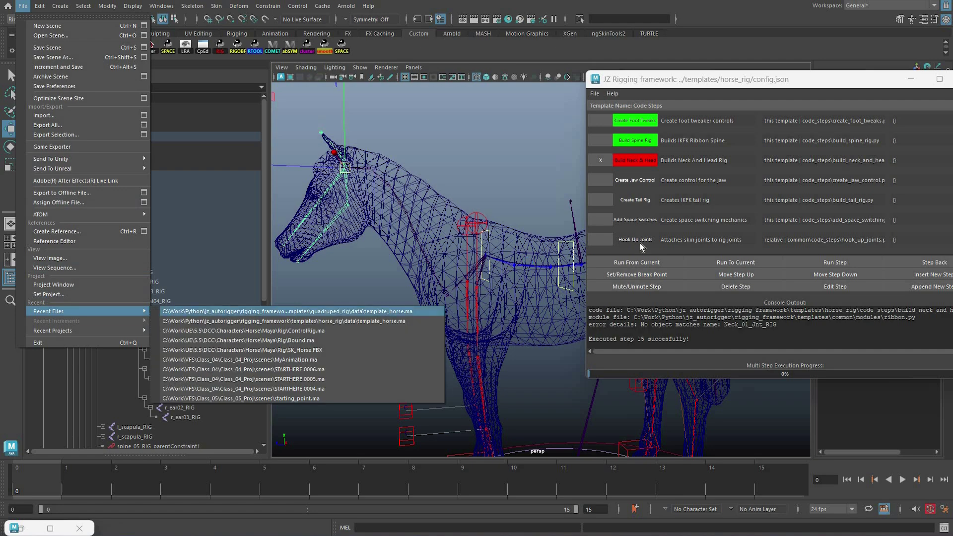
{"action": "left_click", "coordinate": [284, 321]}
{"action": "left_click", "coordinate": [472, 277]}
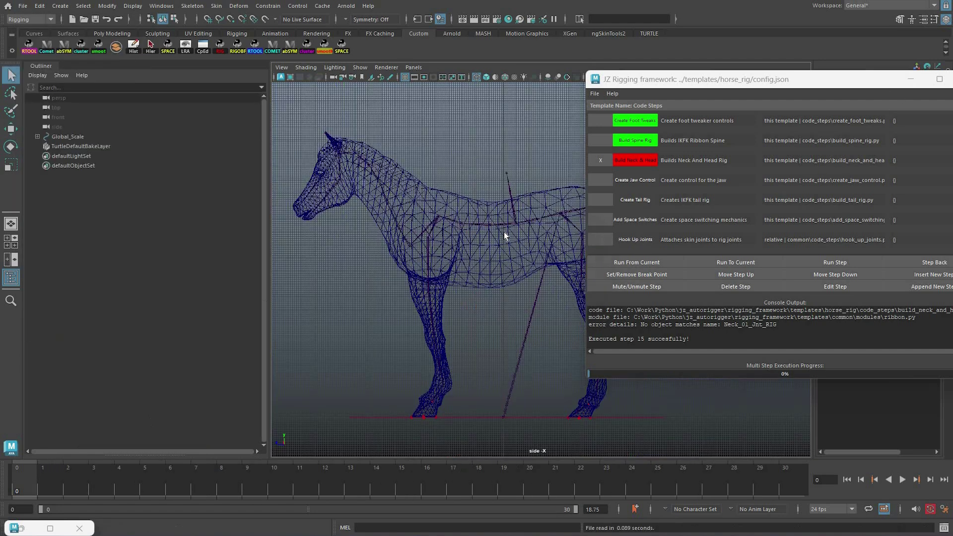
- Locate the head07 joint at the end of the cervical chain and rename it head
{"action": "scroll", "coordinate": [515, 280], "scroll_direction": "up", "scroll_amount": 3}
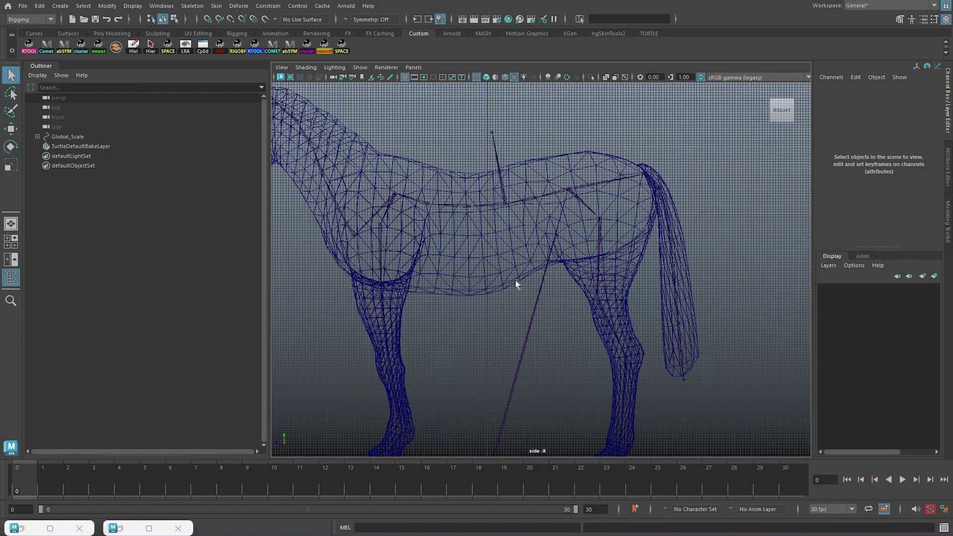
{"action": "middle_click_drag", "start_coordinate": [311, 213], "coordinate": [504, 263], "text": "alt"}
{"action": "scroll", "coordinate": [504, 263], "scroll_direction": "up", "scroll_amount": 3}
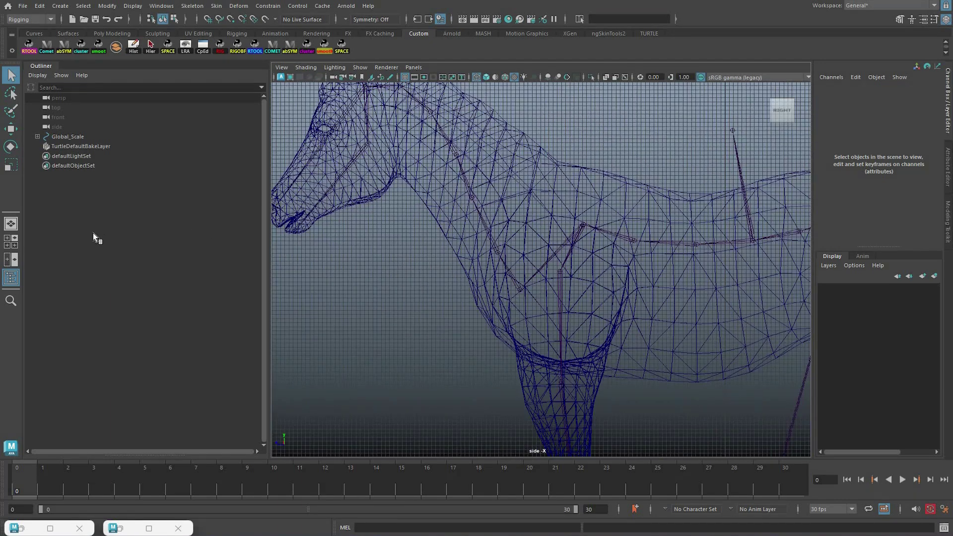
{"action": "left_click", "coordinate": [519, 287]}
{"action": "key", "text": "f"}
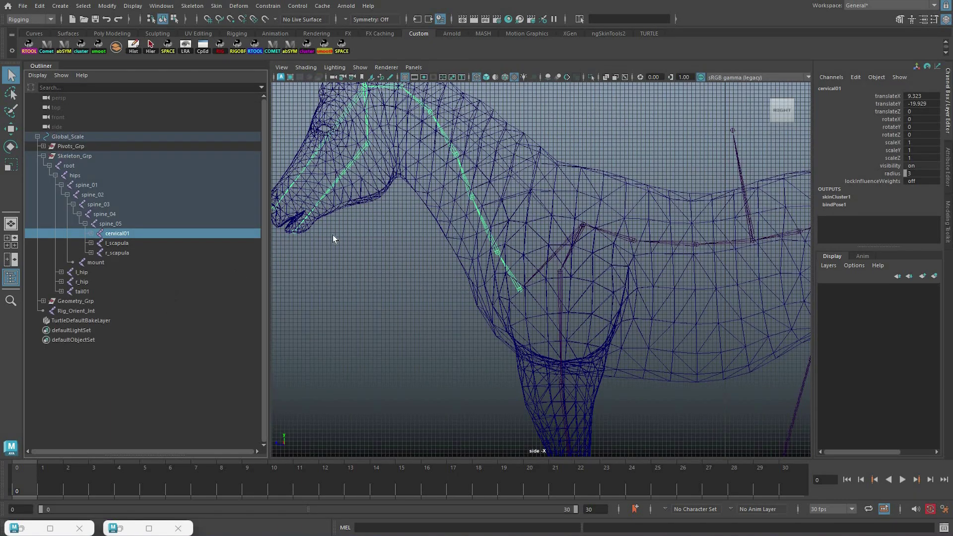
{"action": "left_click", "coordinate": [204, 293]}
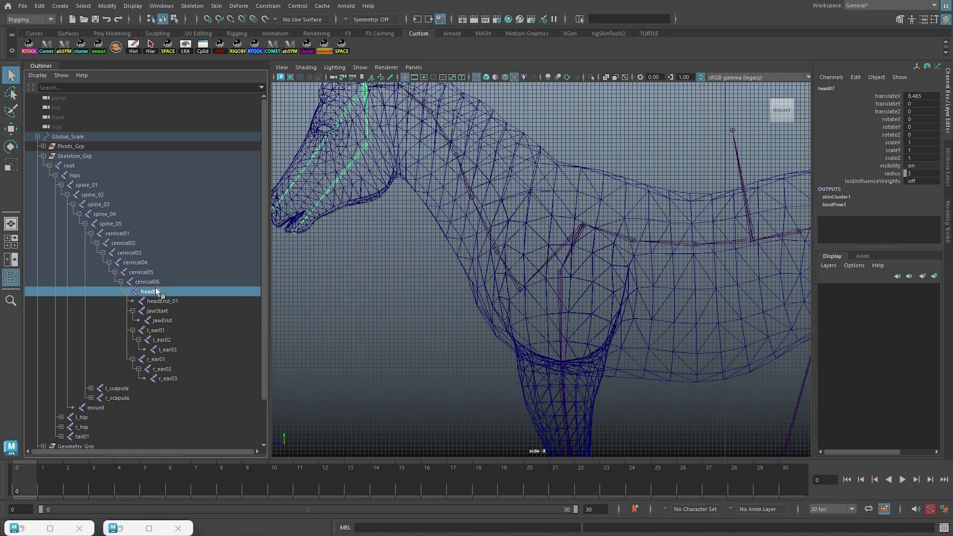
{"action": "key", "text": "f"}
{"action": "key", "text": "w"}
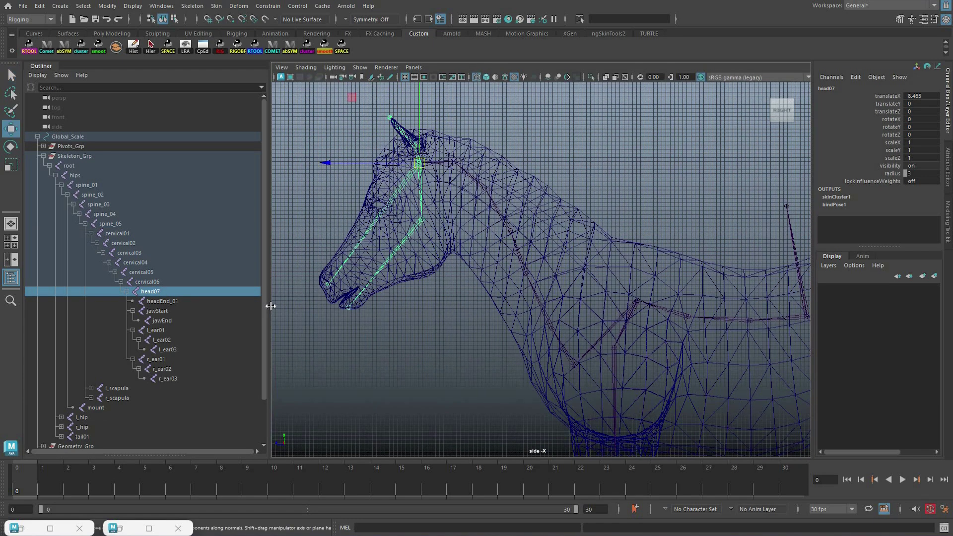
{"action": "key", "text": "F2"}
{"action": "type", "text": "head"}
- Rename the jawStart joint as jaw and its child jawEnd as chin
{"action": "left_click", "coordinate": [171, 310]}
{"action": "key", "text": "F2"}
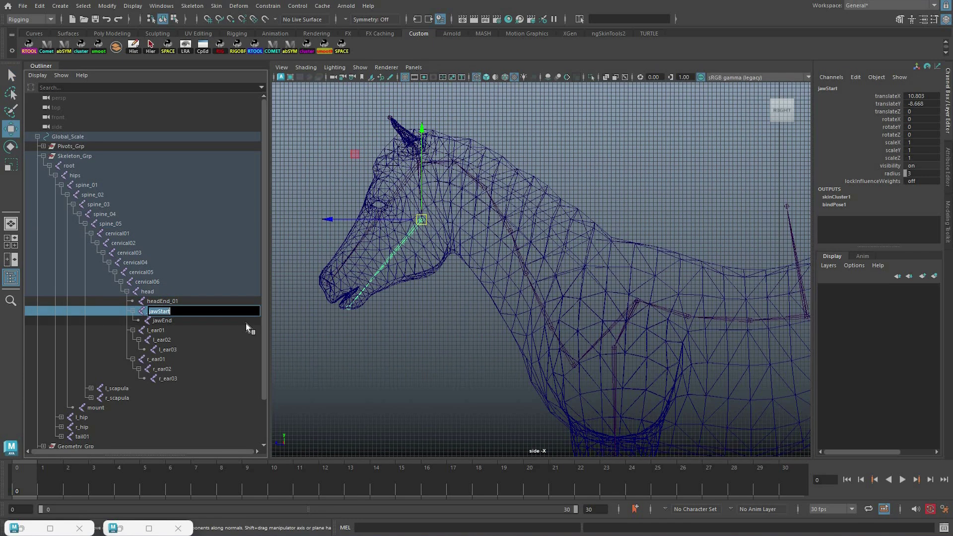
{"action": "type", "text": "jaw"}
{"action": "key", "text": "Return"}
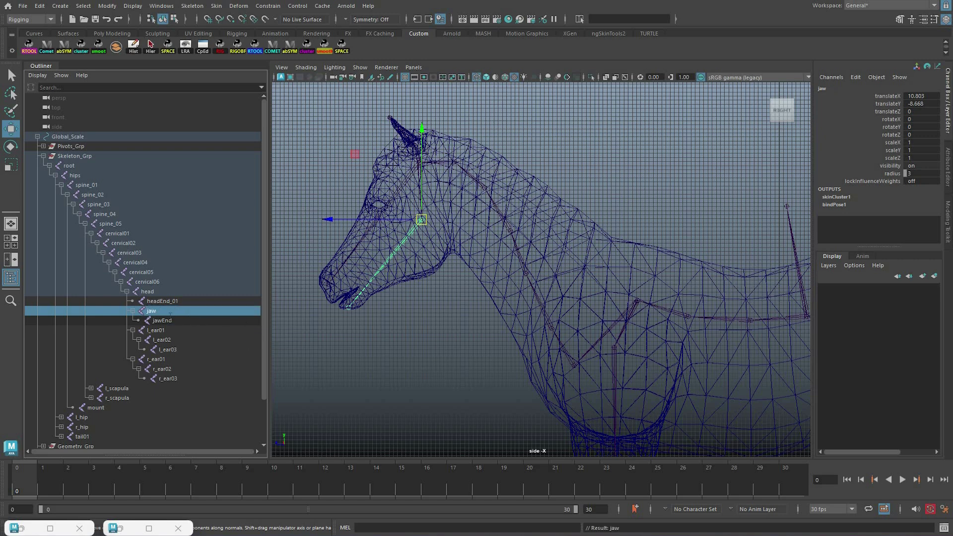
{"action": "left_click", "coordinate": [167, 318]}
{"action": "key", "text": "F2"}
{"action": "type", "text": "c"}
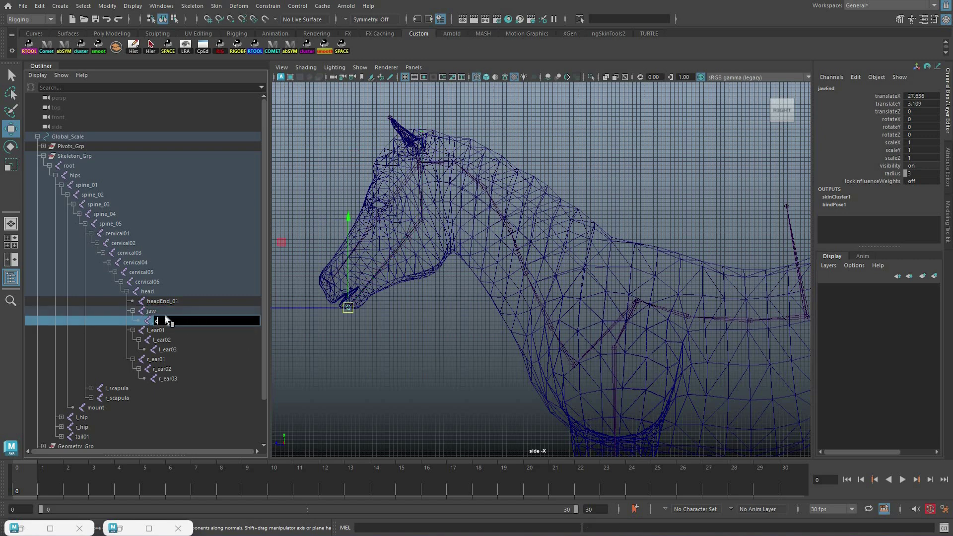
{"action": "type", "text": "hin"}
{"action": "key", "text": "Return"}
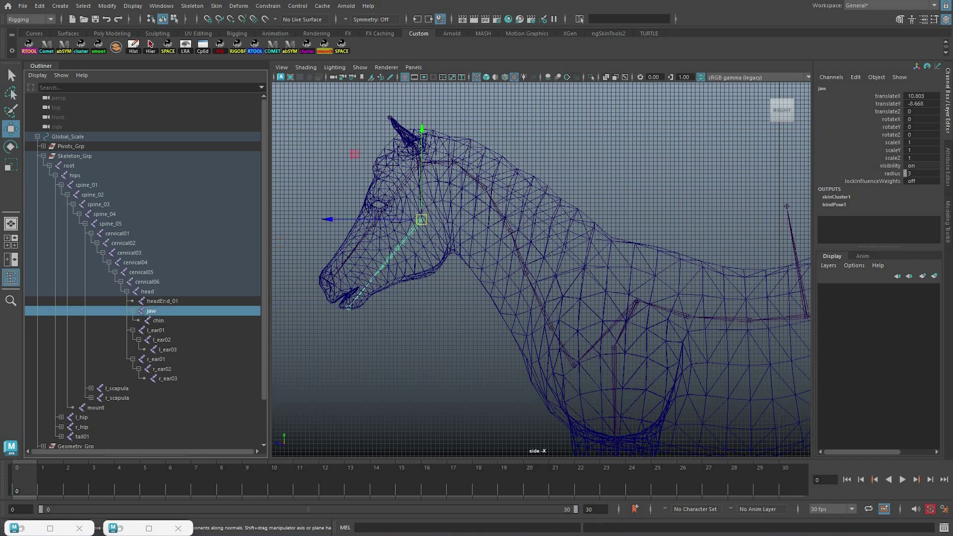
- Rename the headEnd_01 joint as head_end
{"action": "left_click", "coordinate": [164, 301]}
{"action": "key", "text": "F2"}
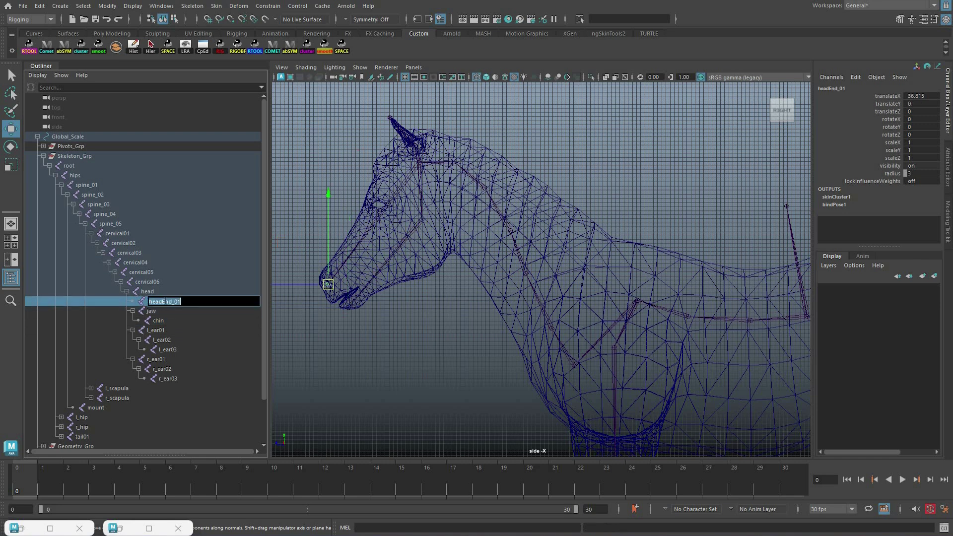
{"action": "type", "text": "head_end"}
{"action": "key", "text": "Return"}
- Batch-rename the joints cervical01 to cervical06 with cometRename as neck_ numbered from 1 with padding 2
{"action": "left_click", "coordinate": [172, 292]}
{"action": "left_click", "coordinate": [154, 274]}
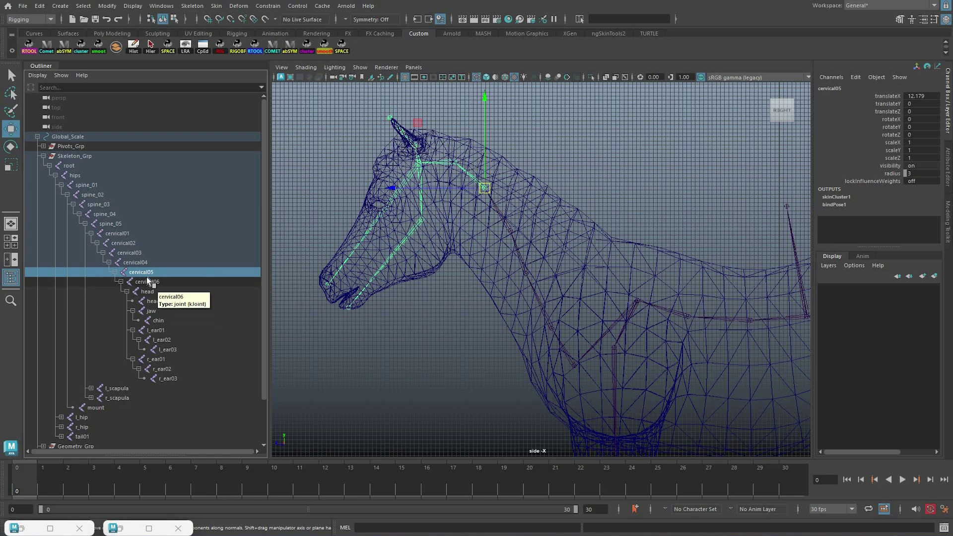
{"action": "left_click", "coordinate": [151, 282]}
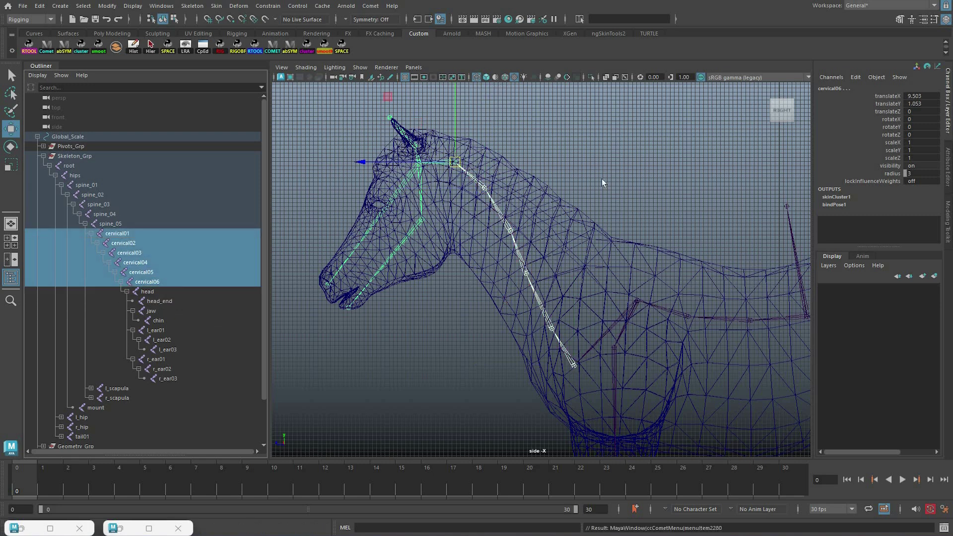
{"action": "left_click", "coordinate": [371, 6]}
{"action": "mouse_move", "coordinate": [384, 25]}
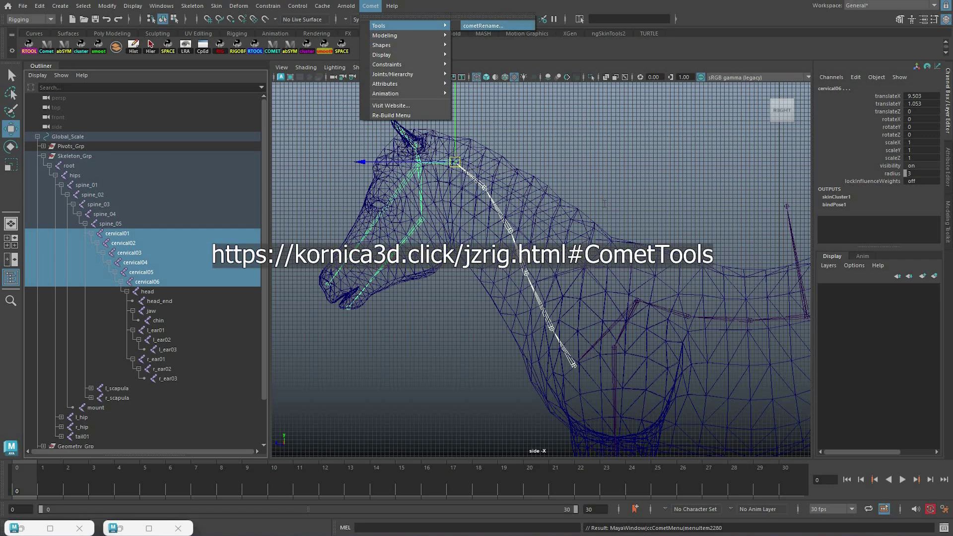
{"action": "left_click", "coordinate": [482, 25]}
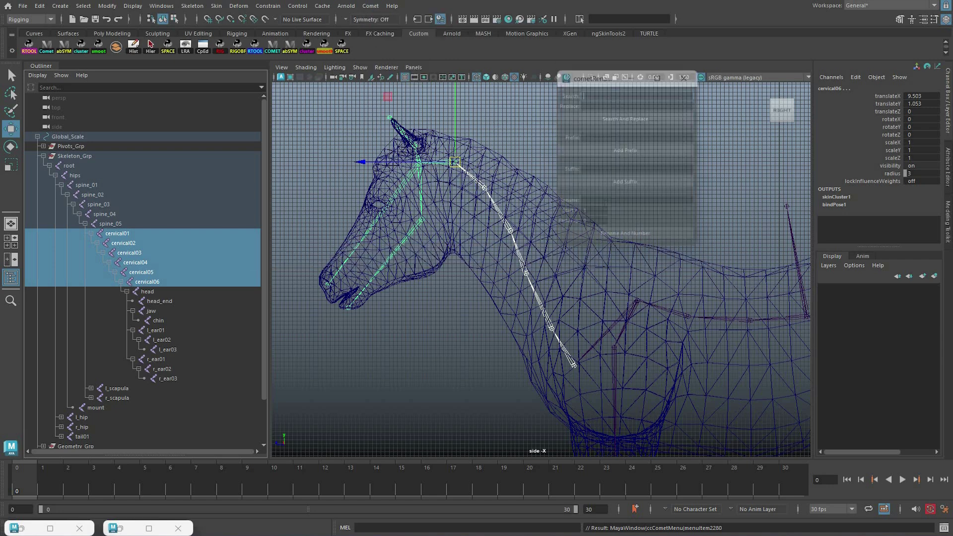
{"action": "left_click", "coordinate": [605, 205]}
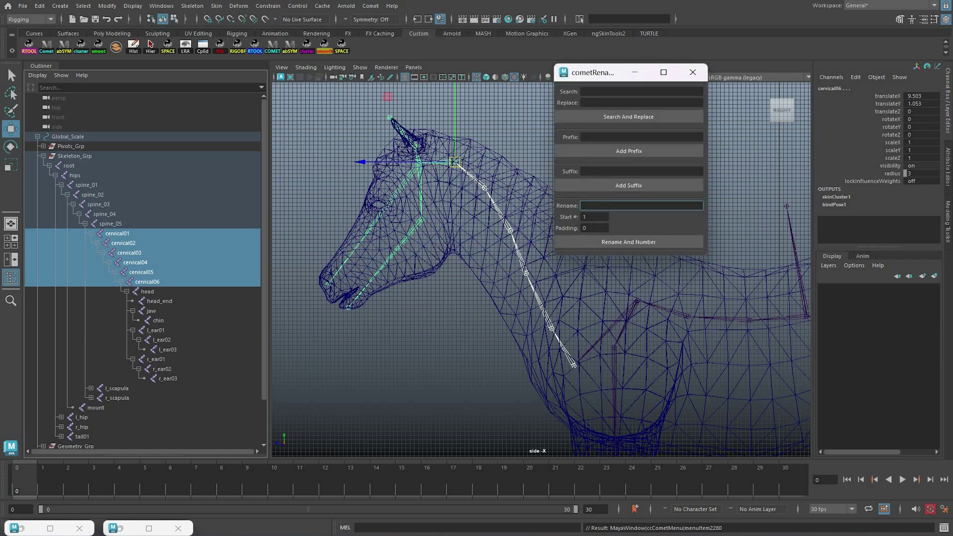
{"action": "key", "text": "Tab"}
{"action": "key", "text": "Tab"}
{"action": "type", "text": "2"}
{"action": "left_click", "coordinate": [643, 242]}
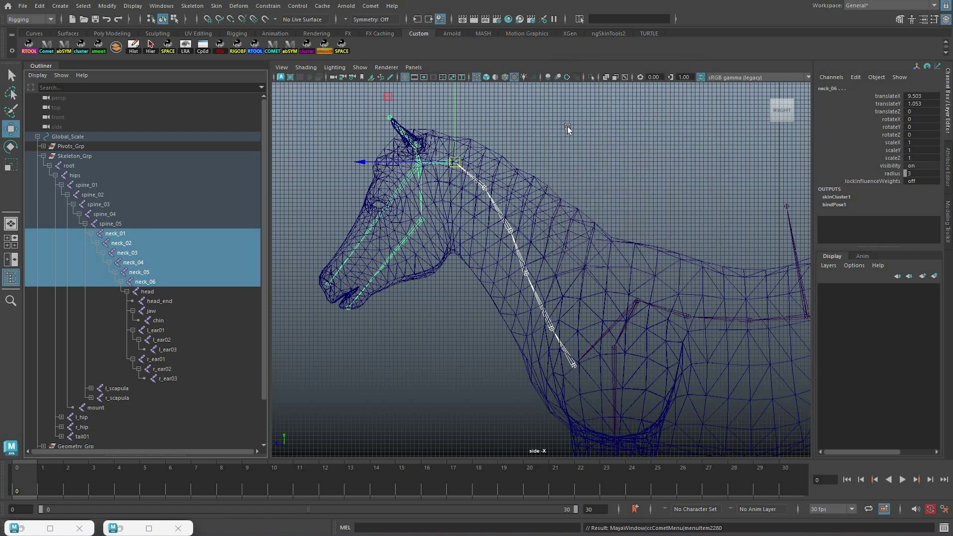
- Save the horse template scene with the renamed joints
{"action": "left_click", "coordinate": [451, 101]}
{"action": "scroll", "coordinate": [288, 87], "scroll_direction": "down", "scroll_amount": 1}
{"action": "key", "text": "ctrl+s"}
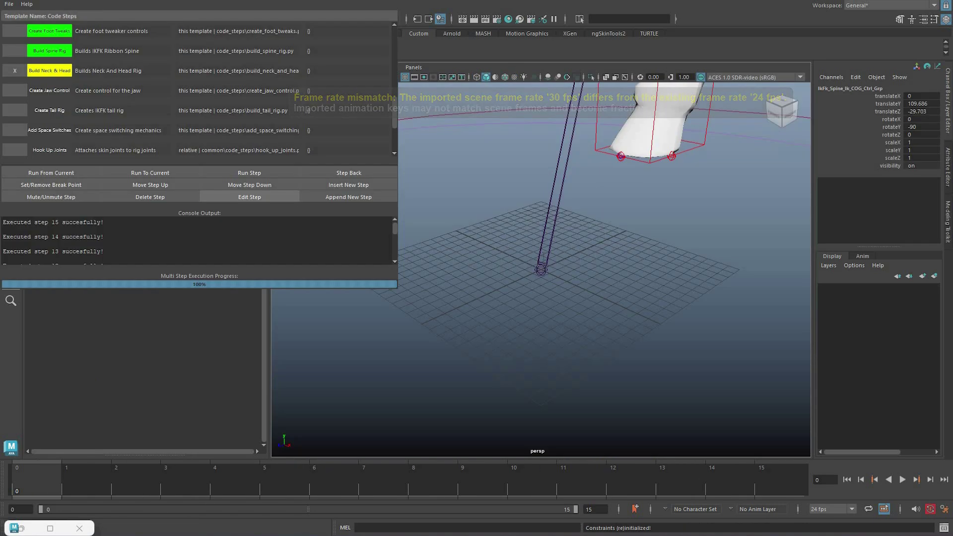
- Open the Build Neck & Head step's code file and change the first neck_joints entry to "neck_01_RIG"
{"action": "left_click", "coordinate": [249, 197]}
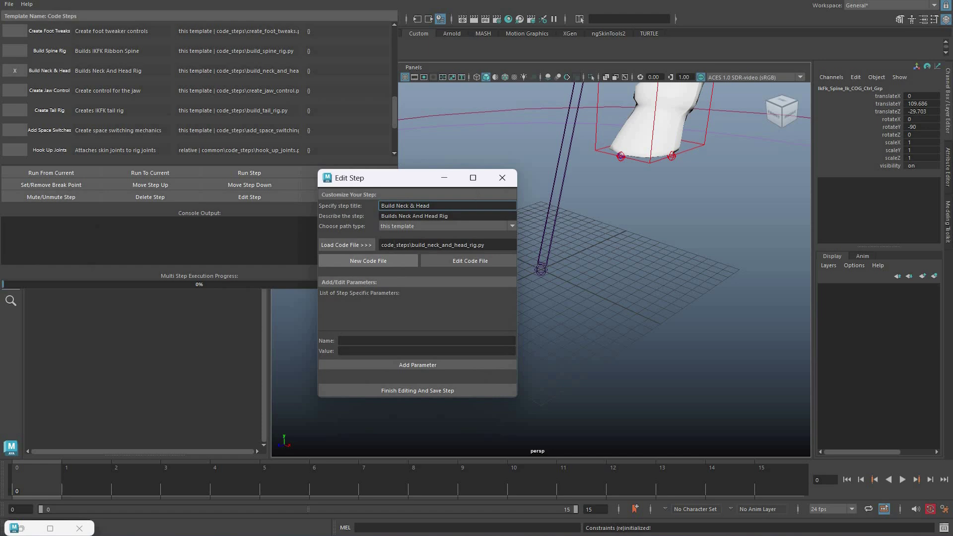
{"action": "left_click", "coordinate": [469, 260]}
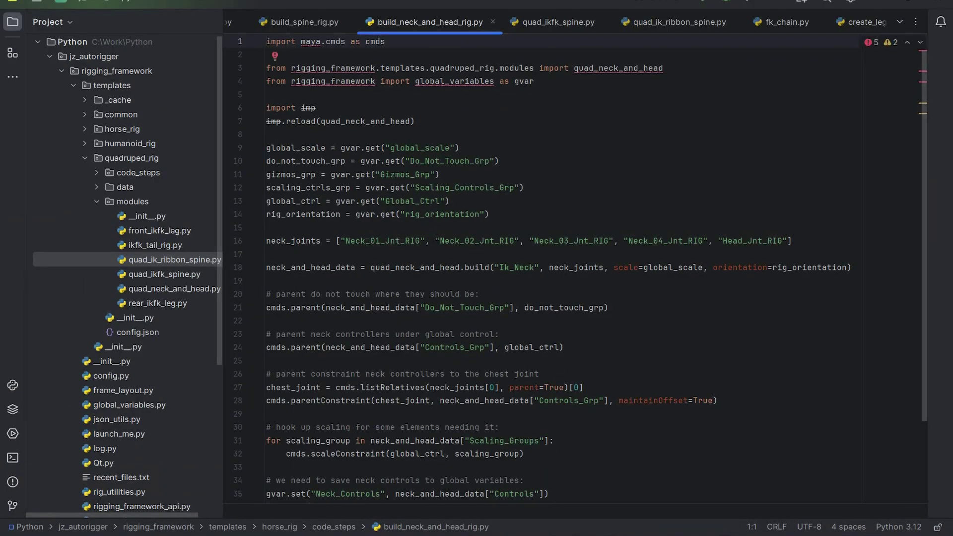
{"action": "left_click_drag", "start_coordinate": [400, 242], "coordinate": [346, 241]}
{"action": "type", "text": "neck"}
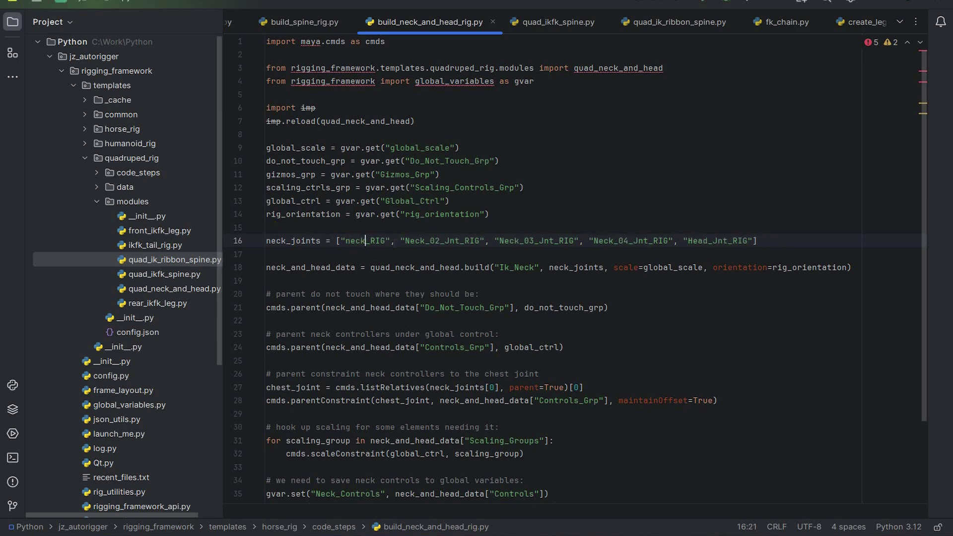
{"action": "type", "text": "_01"}
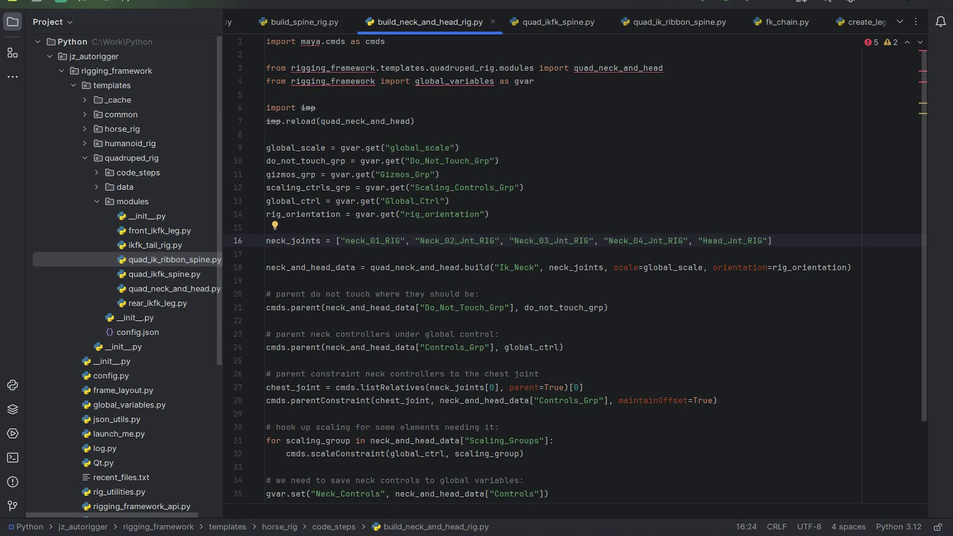
- Replace the second to fourth neck_joints entries with "neck_02_RIG", "neck_03_RIG" and "neck_04_RIG"
{"action": "double_click", "coordinate": [381, 241]}
{"action": "key", "text": "ctrl+c"}
{"action": "double_click", "coordinate": [457, 241]}
{"action": "key", "text": "ctrl+v"}
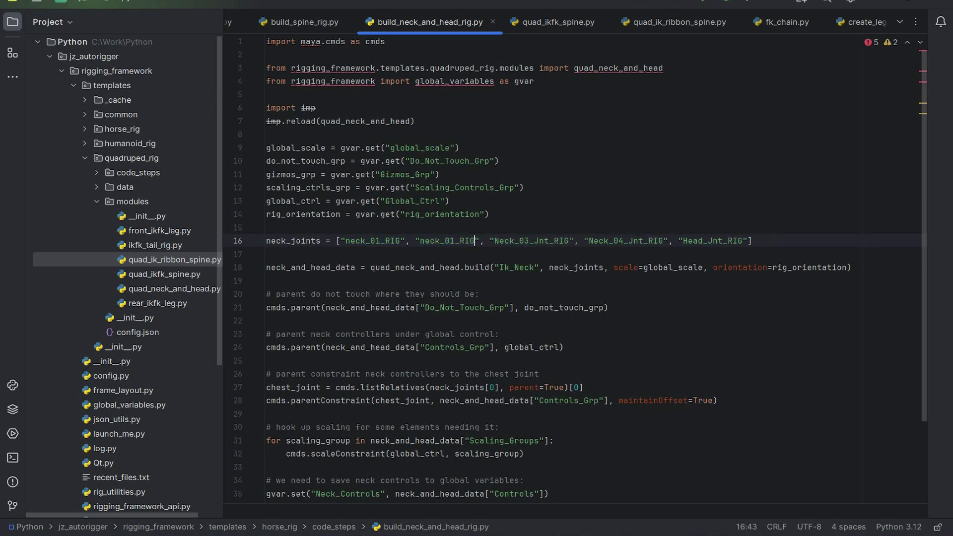
{"action": "left_click_drag", "start_coordinate": [455, 241], "coordinate": [450, 241]}
{"action": "type", "text": "2"}
{"action": "double_click", "coordinate": [531, 241]}
{"action": "key", "text": "ctrl+v"}
{"action": "left_click_drag", "start_coordinate": [525, 241], "coordinate": [529, 241]}
{"action": "type", "text": "3"}
{"action": "double_click", "coordinate": [607, 241]}
{"action": "key", "text": "ctrl+v"}
{"action": "left_click_drag", "start_coordinate": [599, 241], "coordinate": [604, 241]}
{"action": "type", "text": "4"}
- Add "neck_05_RIG" and "neck_06_RIG" to the neck_joints list before the head entry
{"action": "left_click", "coordinate": [639, 241]}
{"action": "type", "text": "\""}
{"action": "key", "text": "ctrl+v"}
{"action": "type", "text": "\""}
{"action": "key", "text": "Left"}
{"action": "key", "text": "BackSpace"}
{"action": "type", "text": "5"}
{"action": "key", "text": "Right"}
{"action": "type", "text": ", \"neck_06_RIG\""}
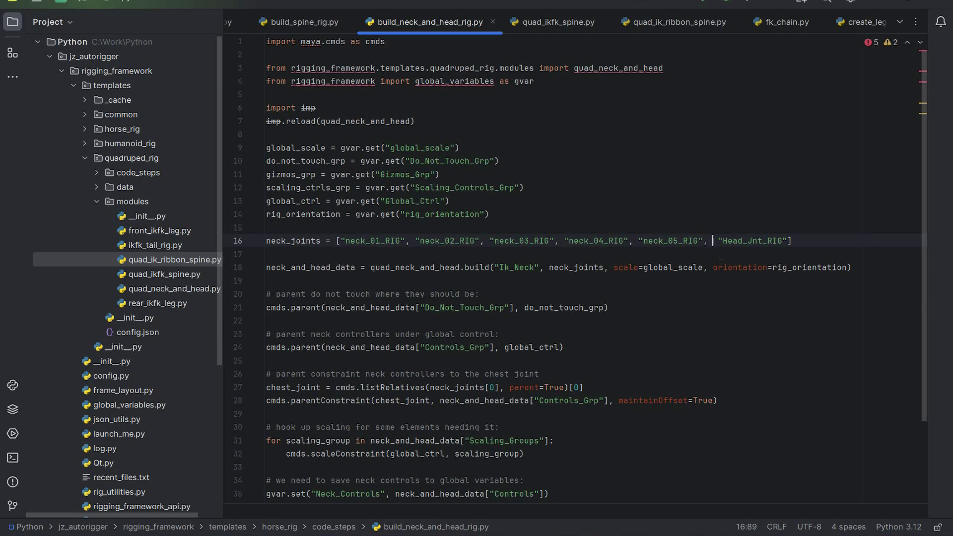
- Change the last neck_joints entry to "head_RIG" and separate it from "neck_06_RIG" with a comma
{"action": "key", "text": "Right"}
{"action": "key", "text": "shift+Right"}
{"action": "key", "text": "shift+Right"}
{"action": "key", "text": "shift+Right"}
{"action": "key", "text": "shift+Right"}
{"action": "key", "text": "shift+Right"}
{"action": "key", "text": "shift+Right"}
{"action": "key", "text": "shift+Right"}
{"action": "key", "text": "shift+Right"}
{"action": "key", "text": "shift+Right"}
{"action": "key", "text": "shift+Right"}
{"action": "key", "text": "shift+Right"}
{"action": "key", "text": "shift+Right"}
{"action": "key", "text": "shift+Left"}
{"action": "key", "text": "shift+Left"}
{"action": "key", "text": "shift+Left"}
{"action": "key", "text": "shift+Left"}
{"action": "type", "text": "head"}
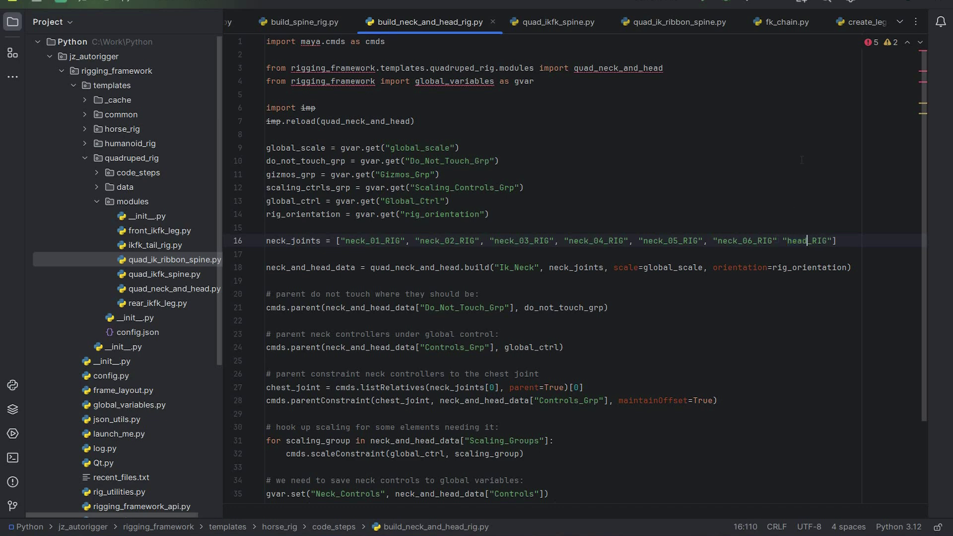
{"action": "key", "text": "Left"}
{"action": "key", "text": "Left"}
{"action": "key", "text": "Left"}
{"action": "key", "text": "Left"}
{"action": "key", "text": "Left"}
{"action": "key", "text": "Left"}
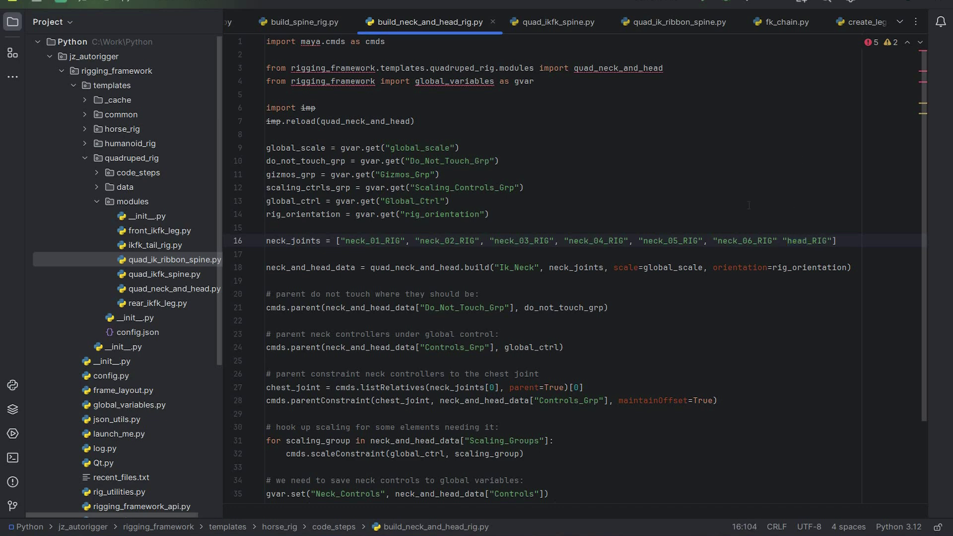
{"action": "type", "text": ","}
{"action": "key", "text": "Up"}
{"action": "key", "text": "Up"}
{"action": "key", "text": "Up"}
{"action": "key", "text": "Up"}
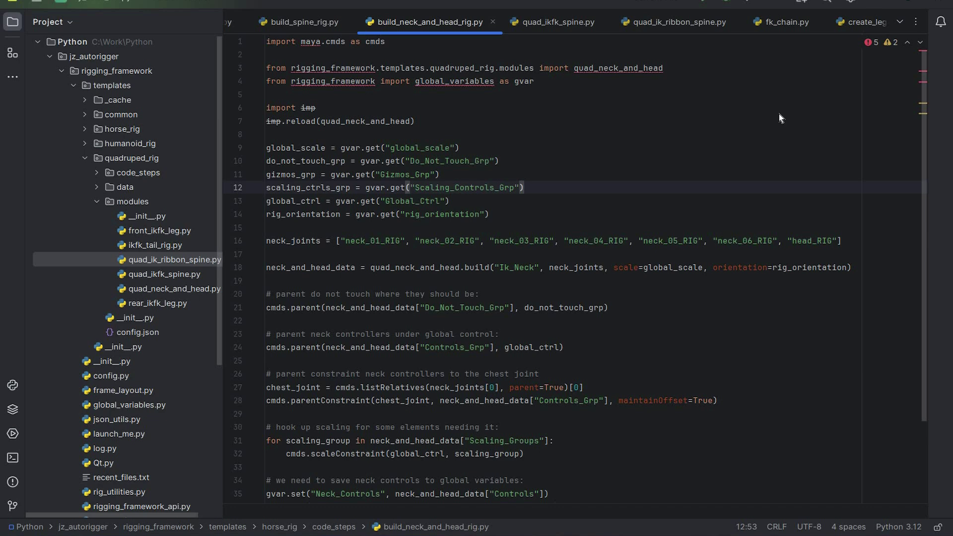
- Return to Maya, close the step editor and run the rig build through Build Neck & Head
{"action": "key", "text": "alt+Tab"}
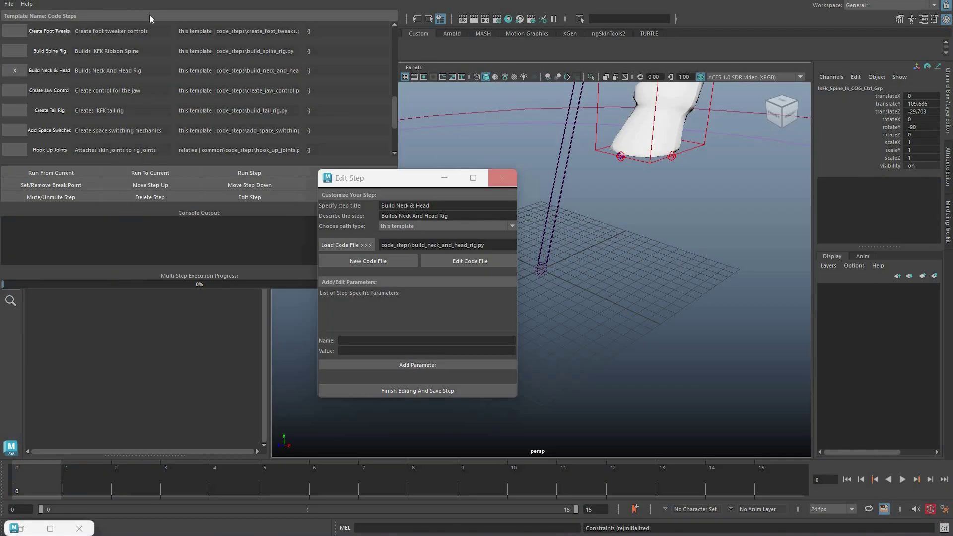
{"action": "left_click", "coordinate": [502, 178]}
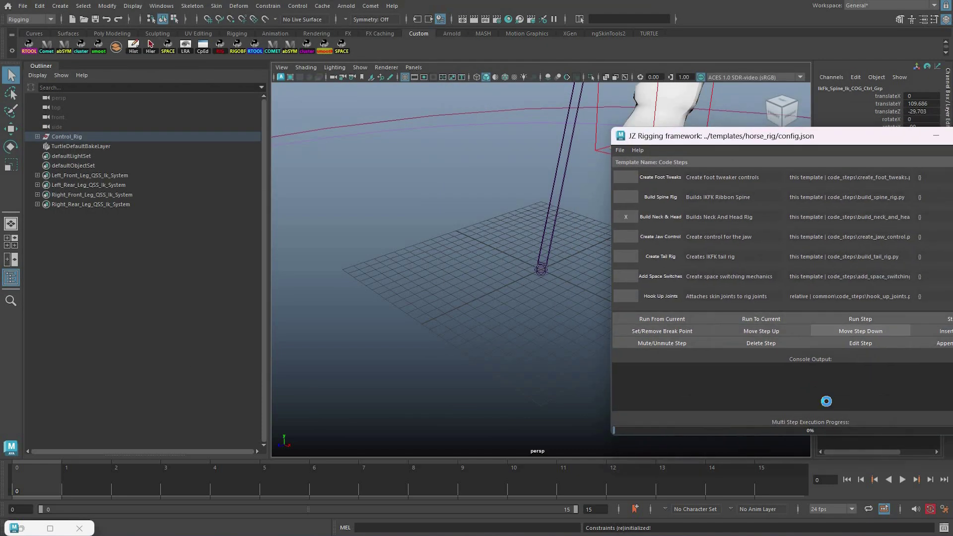
{"action": "left_click", "coordinate": [761, 318]}
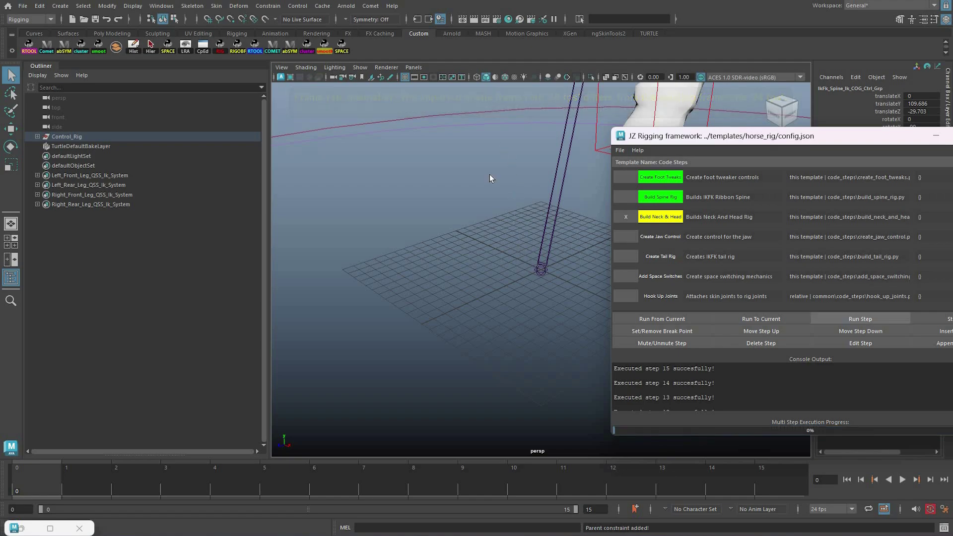
- Examine the newly built neck and head controls on the horse in wireframe display
{"action": "key", "text": "4"}
{"action": "key", "text": "f"}
{"action": "scroll", "coordinate": [502, 347], "scroll_direction": "down", "scroll_amount": 3}
{"action": "scroll", "coordinate": [493, 320], "scroll_direction": "up", "scroll_amount": 5}
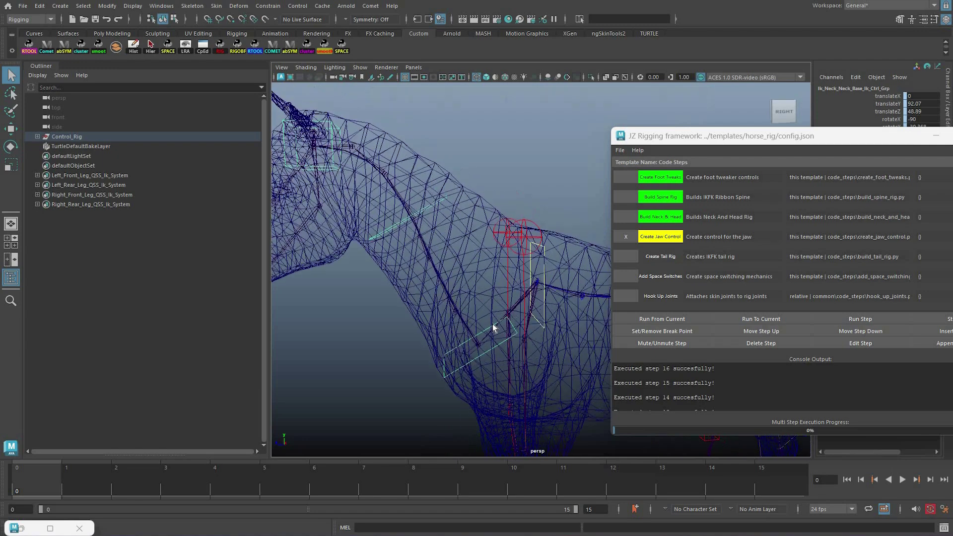
{"action": "left_click_drag", "start_coordinate": [474, 317], "coordinate": [507, 352], "text": "alt"}
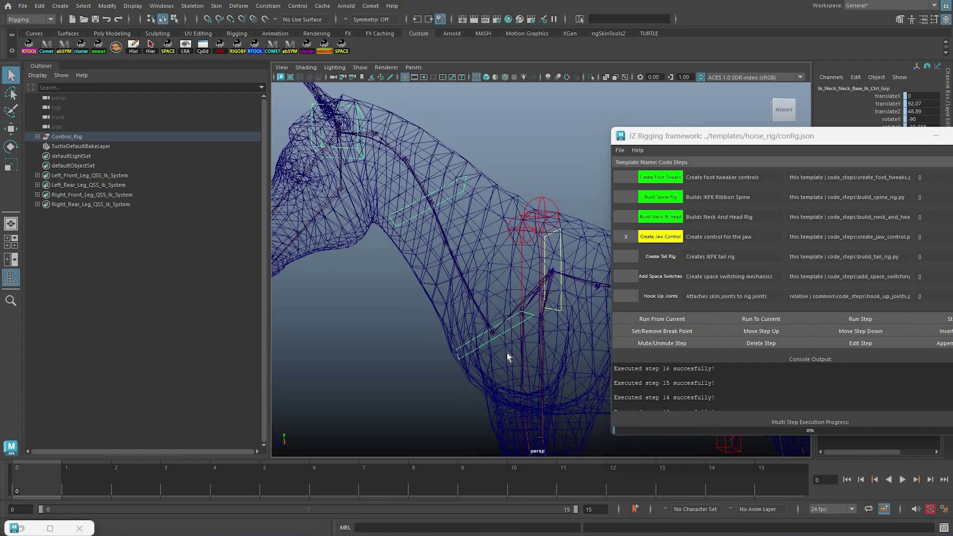
{"action": "left_click_drag", "start_coordinate": [489, 320], "coordinate": [476, 306], "text": "alt"}
{"action": "right_click_drag", "start_coordinate": [484, 316], "coordinate": [457, 302], "text": "alt"}
{"action": "middle_click_drag", "start_coordinate": [457, 302], "coordinate": [412, 283], "text": "alt"}
{"action": "right_click_drag", "start_coordinate": [412, 283], "coordinate": [403, 245], "text": "alt"}
{"action": "left_click_drag", "start_coordinate": [403, 244], "coordinate": [497, 259], "text": "alt"}
{"action": "right_click_drag", "start_coordinate": [652, 259], "coordinate": [798, 256], "text": "alt"}
{"action": "left_click_drag", "start_coordinate": [846, 306], "coordinate": [866, 343], "text": "alt"}
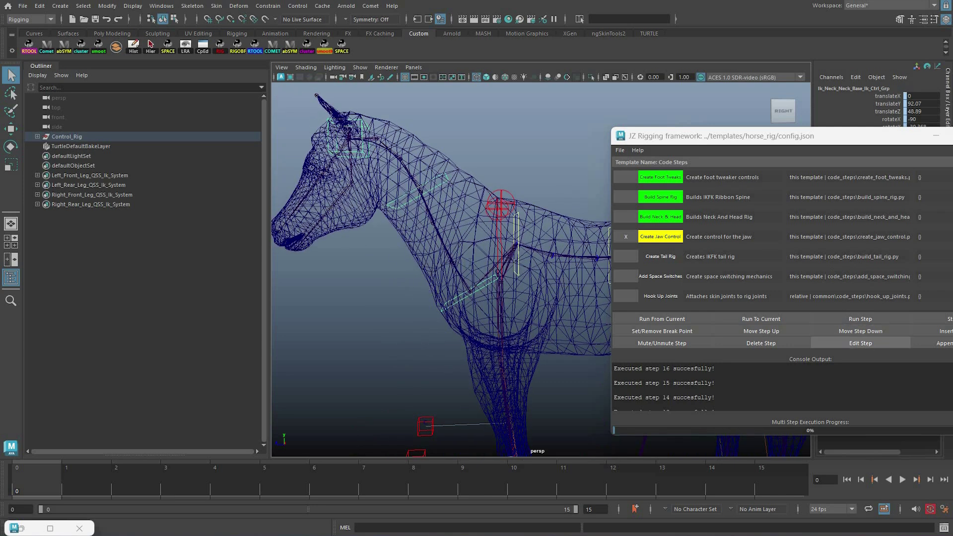
- Open the Create Jaw Control step's code file and set jaw_joint to "jaw_RIG"
{"action": "left_click", "coordinate": [861, 343]}
{"action": "left_click", "coordinate": [470, 261]}
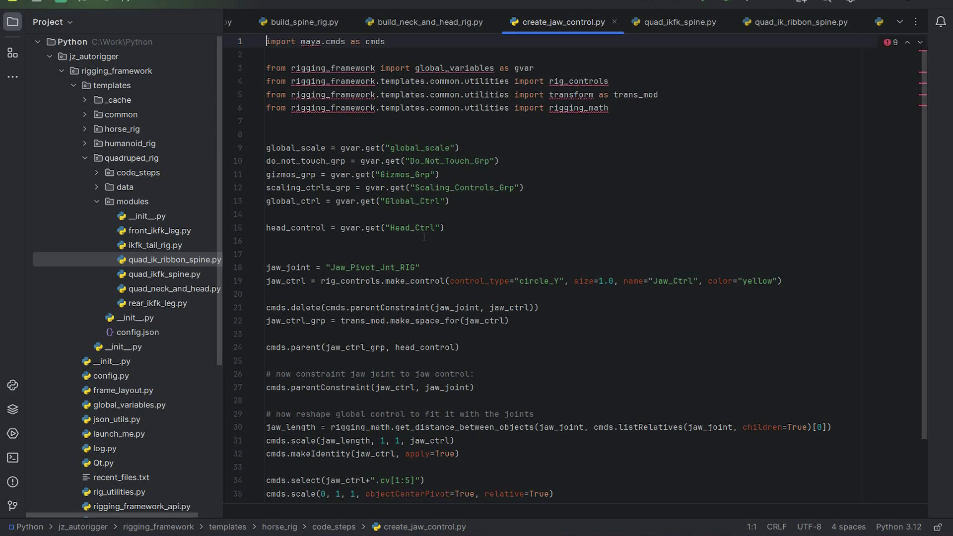
{"action": "scroll", "coordinate": [381, 247], "scroll_direction": "down", "scroll_amount": 3}
{"action": "scroll", "coordinate": [381, 248], "scroll_direction": "up", "scroll_amount": 3}
{"action": "key", "text": "ctrl+z"}
{"action": "key", "text": "ctrl+z"}
{"action": "key", "text": "ctrl+z"}
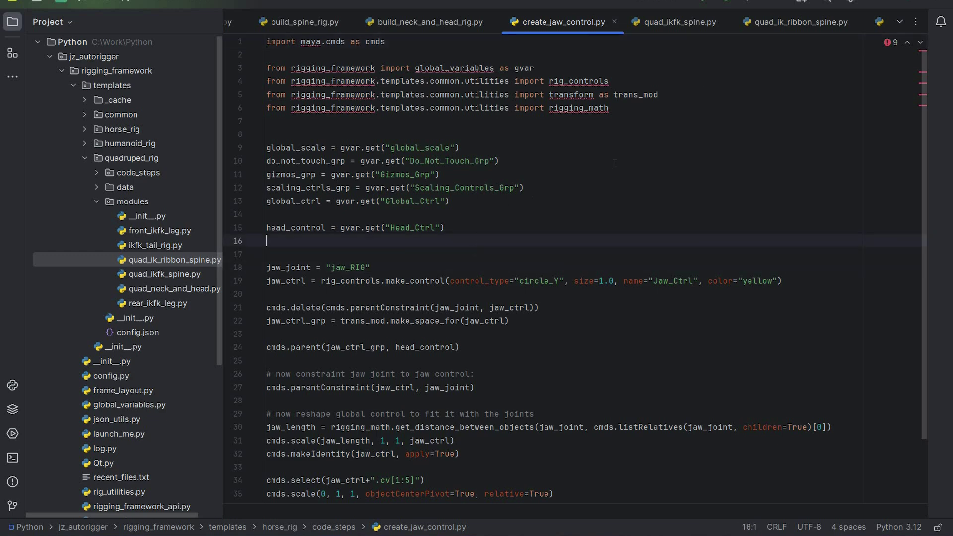
{"action": "scroll", "coordinate": [826, 287], "scroll_direction": "down", "scroll_amount": 3}
{"action": "scroll", "coordinate": [825, 287], "scroll_direction": "up", "scroll_amount": 3}
- Switch to Maya and inspect the jaw control, the jaw joint and the first neck joint in wireframe display
{"action": "key", "text": "alt+Tab"}
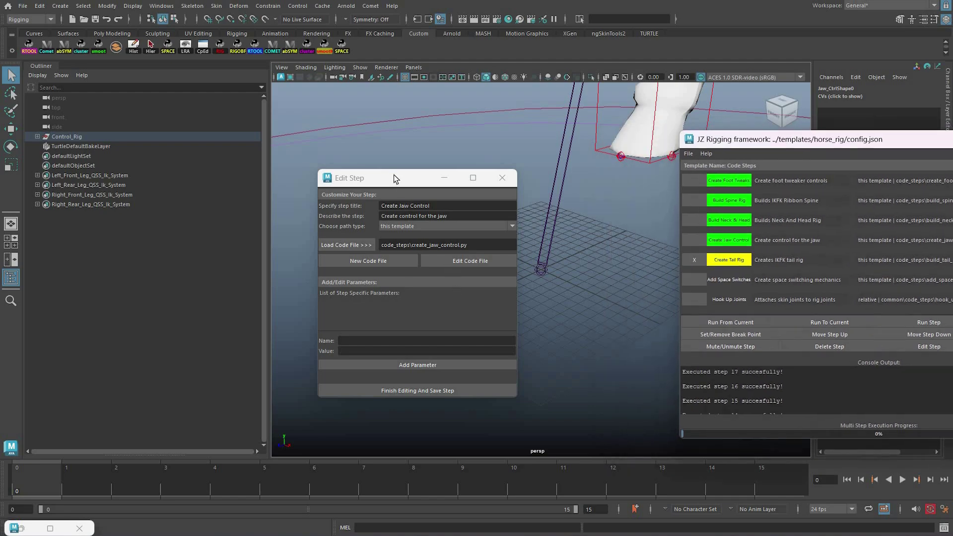
{"action": "right_click_drag", "start_coordinate": [464, 267], "coordinate": [441, 195], "text": "alt"}
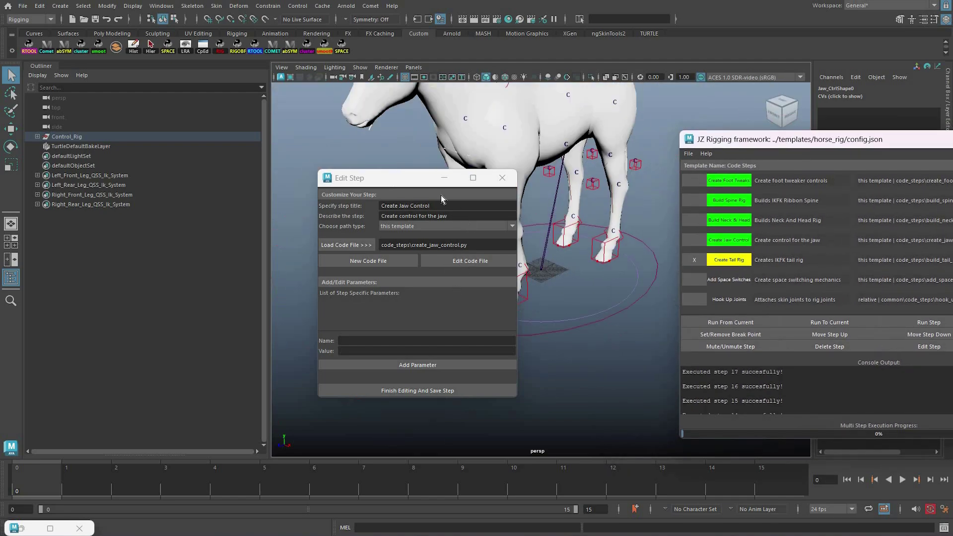
{"action": "left_click_drag", "start_coordinate": [428, 183], "coordinate": [491, 293]}
{"action": "left_click_drag", "start_coordinate": [496, 149], "coordinate": [546, 153], "text": "alt"}
{"action": "key", "text": "4"}
{"action": "right_click_drag", "start_coordinate": [377, 124], "coordinate": [410, 138], "text": "alt"}
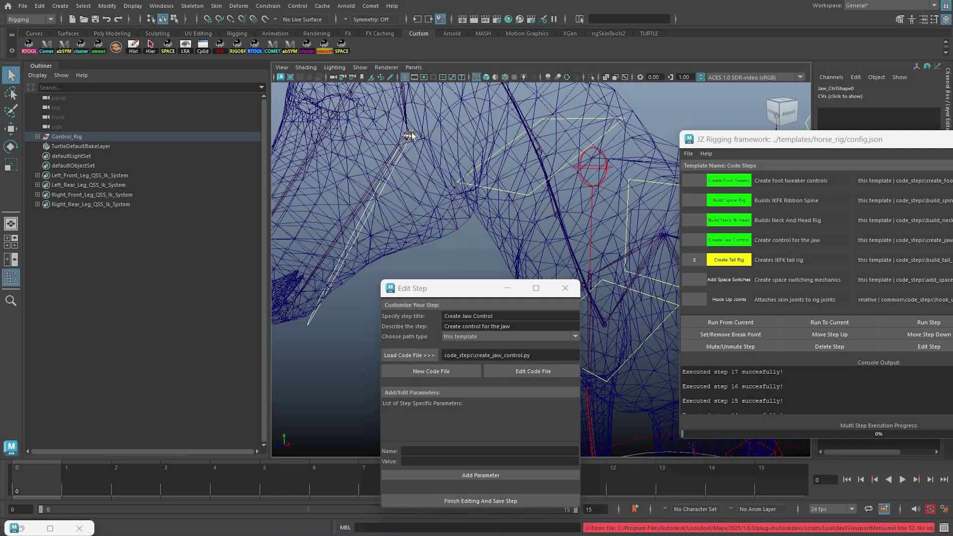
{"action": "key", "text": "w"}
{"action": "right_click_drag", "start_coordinate": [410, 142], "coordinate": [388, 177]}
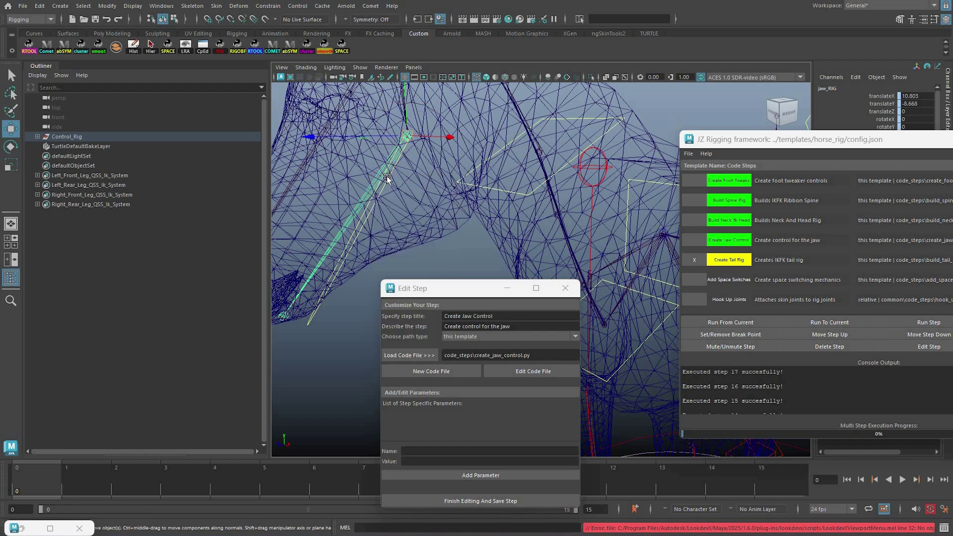
{"action": "left_click_drag", "start_coordinate": [383, 169], "coordinate": [392, 211], "text": "alt"}
{"action": "key", "text": "w"}
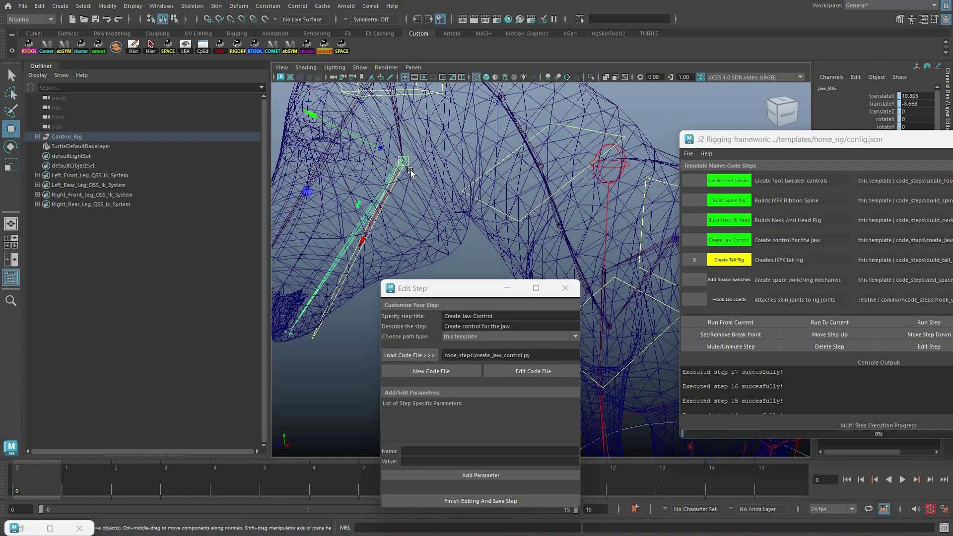
{"action": "scroll", "coordinate": [415, 174], "scroll_direction": "down", "scroll_amount": 10}
{"action": "left_click_drag", "start_coordinate": [406, 163], "coordinate": [508, 210], "text": "alt"}
{"action": "left_click", "coordinate": [511, 210]}
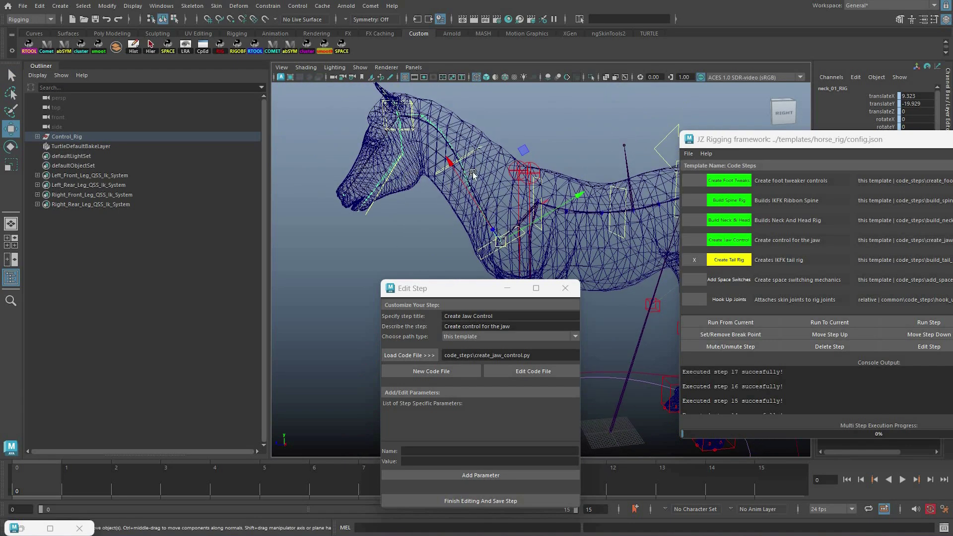
- Select the first and last tail joints of the horse rig to check their names
{"action": "scroll", "coordinate": [586, 143], "scroll_direction": "up", "scroll_amount": 10}
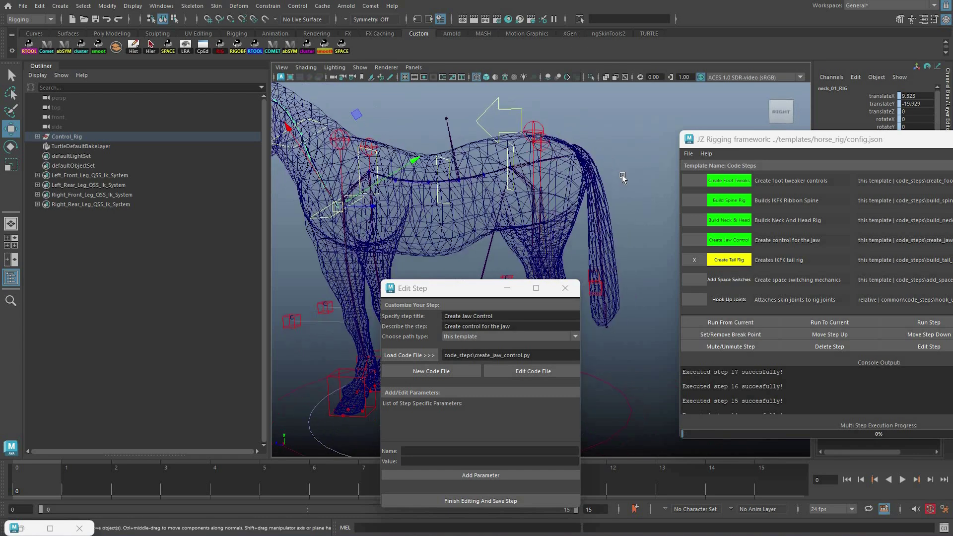
{"action": "key", "text": "q"}
{"action": "left_click", "coordinate": [571, 131]}
{"action": "key", "text": "w"}
{"action": "left_click_drag", "start_coordinate": [489, 171], "coordinate": [454, 170], "text": "alt"}
{"action": "scroll", "coordinate": [455, 170], "scroll_direction": "down", "scroll_amount": 2}
{"action": "left_click_drag", "start_coordinate": [447, 288], "coordinate": [306, 180]}
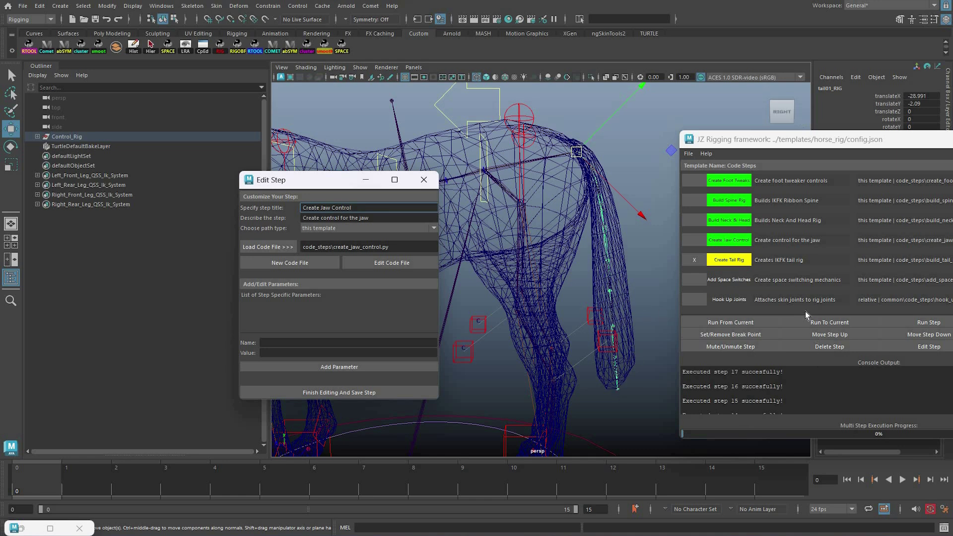
{"action": "left_click", "coordinate": [617, 388]}
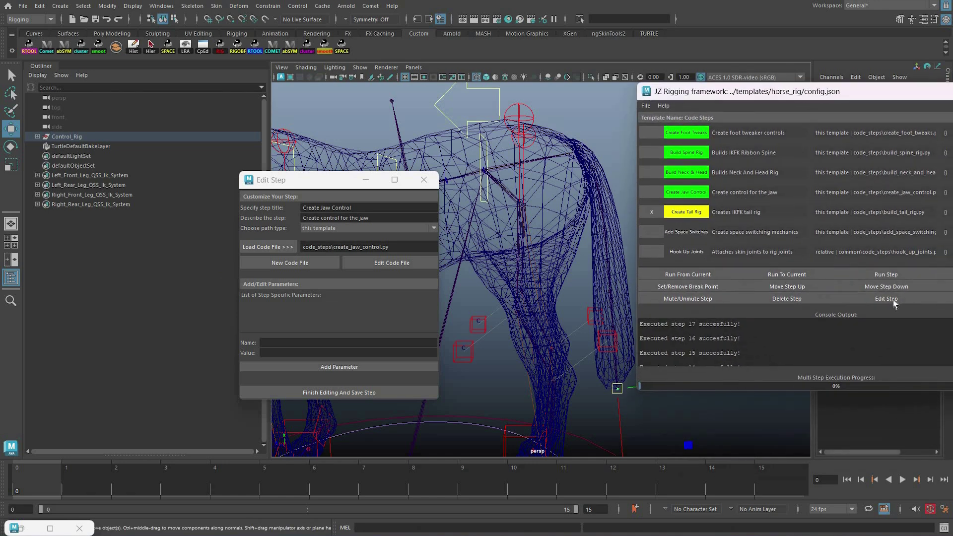
- Open the Create Tail Rig step's code file and set the first tail_joints entry to "tail01_RIG"
{"action": "left_click", "coordinate": [886, 298]}
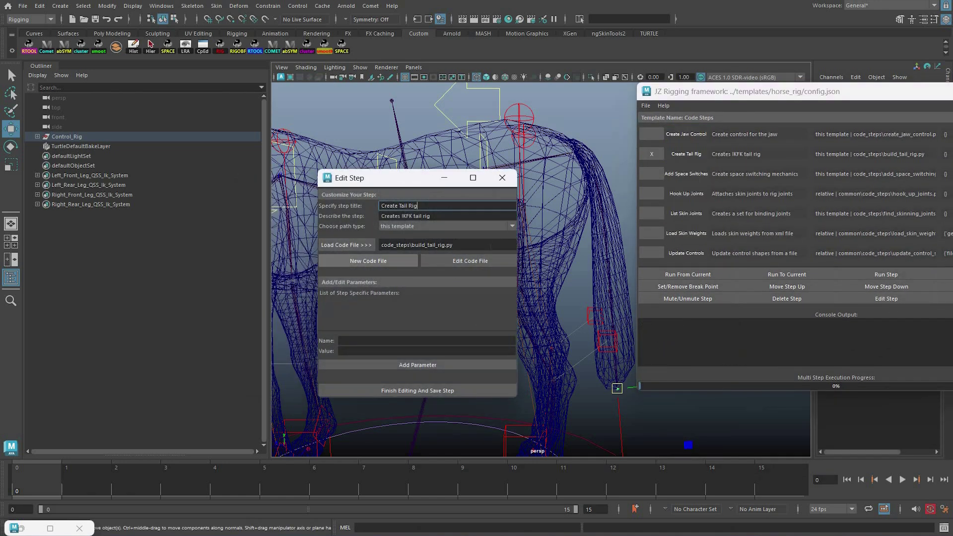
{"action": "left_click", "coordinate": [470, 260]}
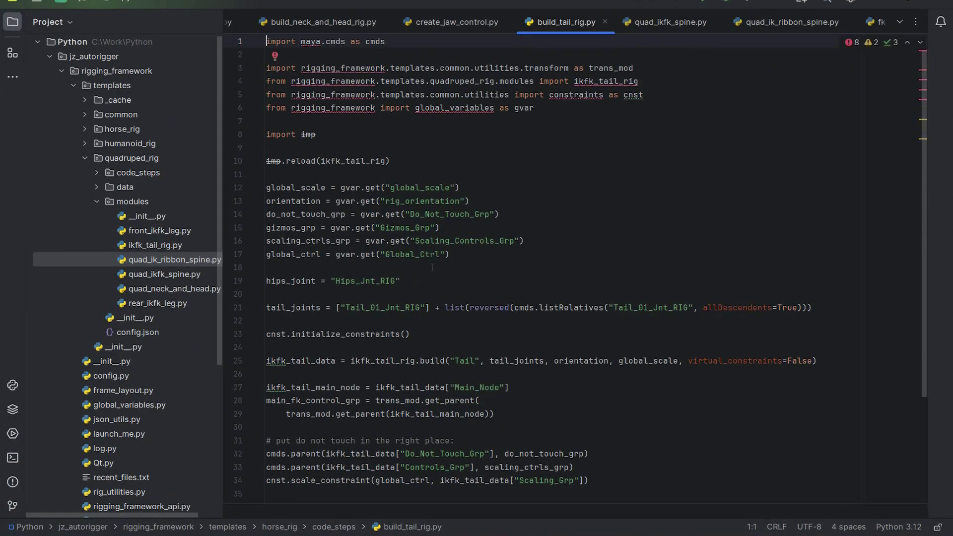
{"action": "left_click", "coordinate": [376, 307]}
{"action": "left_click_drag", "start_coordinate": [400, 308], "coordinate": [346, 308]}
{"action": "type", "text": "tail_01"}
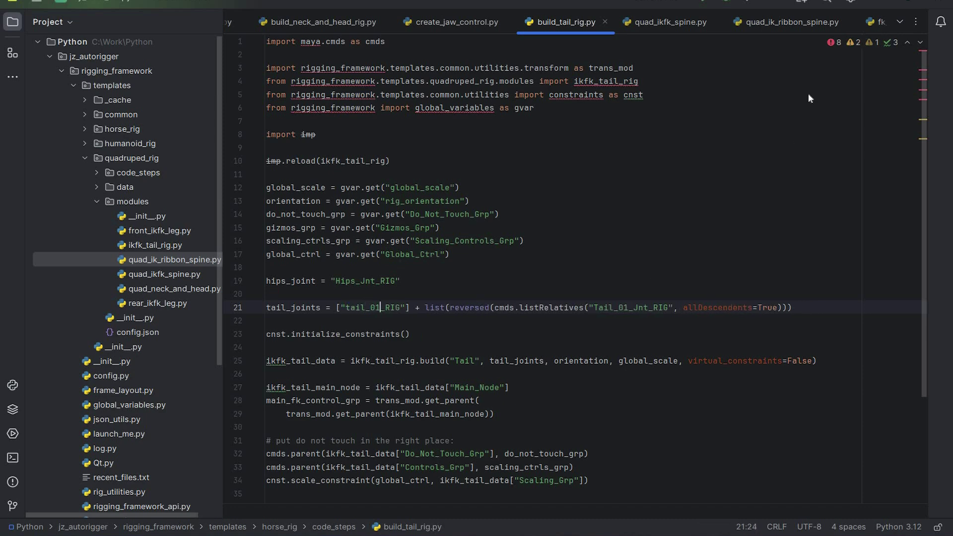
{"action": "key", "text": "alt+Tab"}
{"action": "left_click_drag", "start_coordinate": [794, 91], "coordinate": [769, 115]}
{"action": "key", "text": "alt+Tab"}
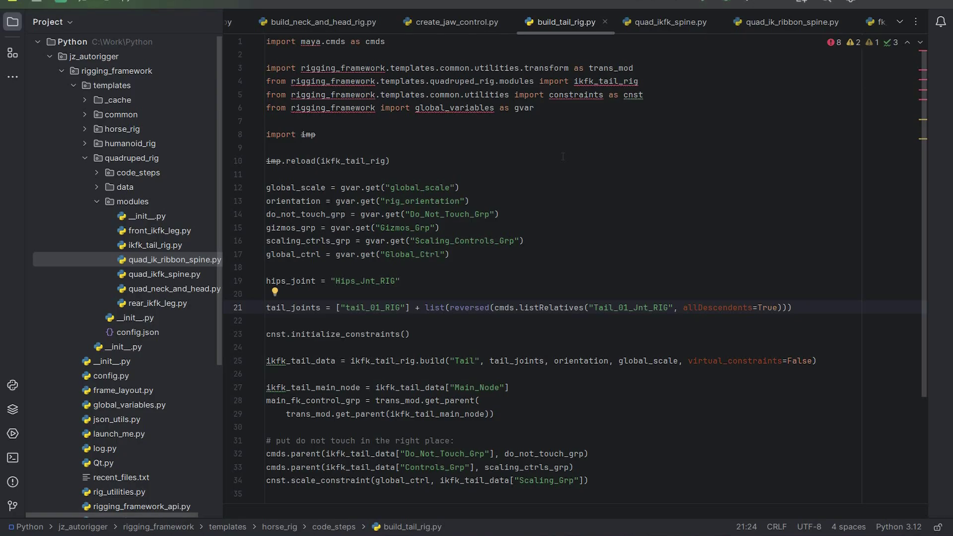
{"action": "key", "text": "BackSpace"}
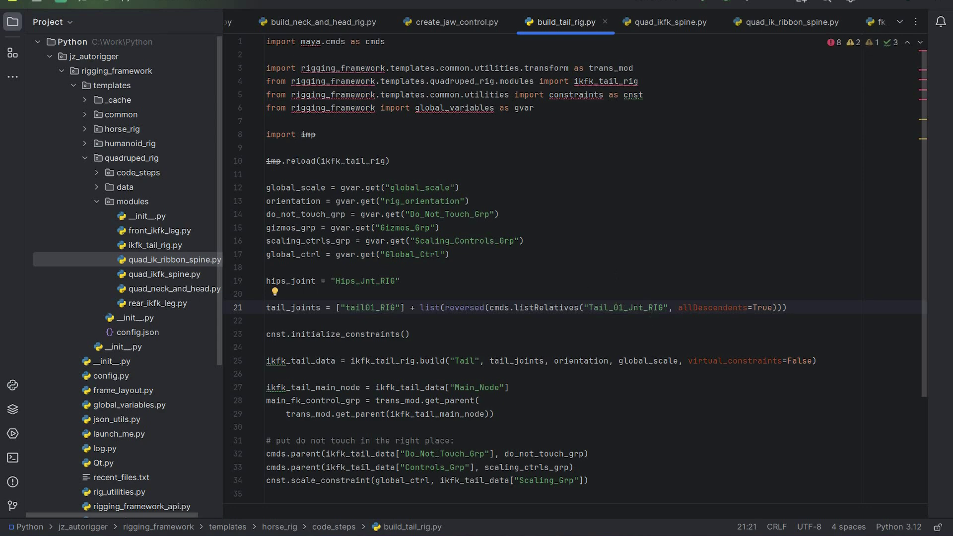
- Set the joint name in the tail's listRelatives call to "tail01_RIG", and return to Maya with the step editor closed
{"action": "key", "text": "ctrl+w"}
{"action": "key", "text": "ctrl+c"}
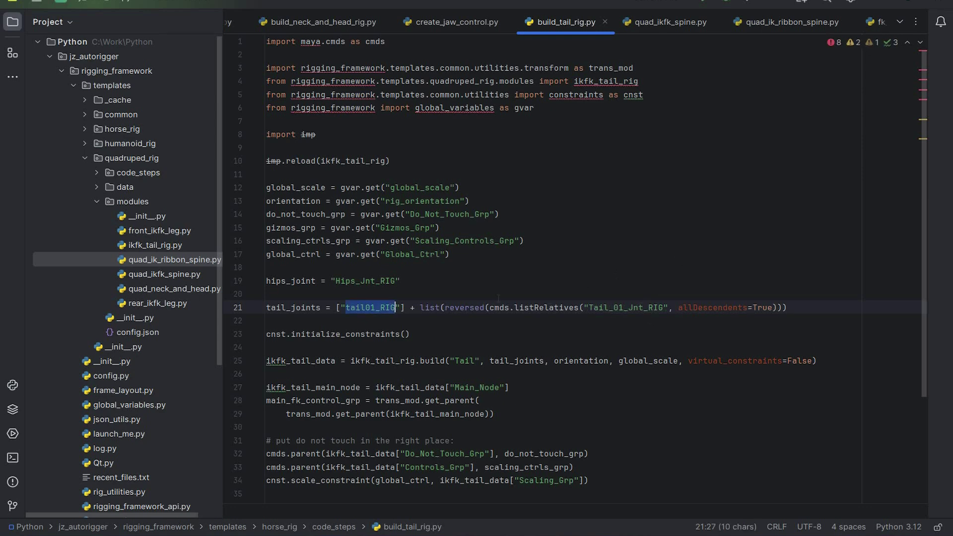
{"action": "double_click", "coordinate": [626, 308]}
{"action": "key", "text": "ctrl+v"}
{"action": "left_click", "coordinate": [627, 267]}
{"action": "scroll", "coordinate": [641, 263], "scroll_direction": "down", "scroll_amount": 3}
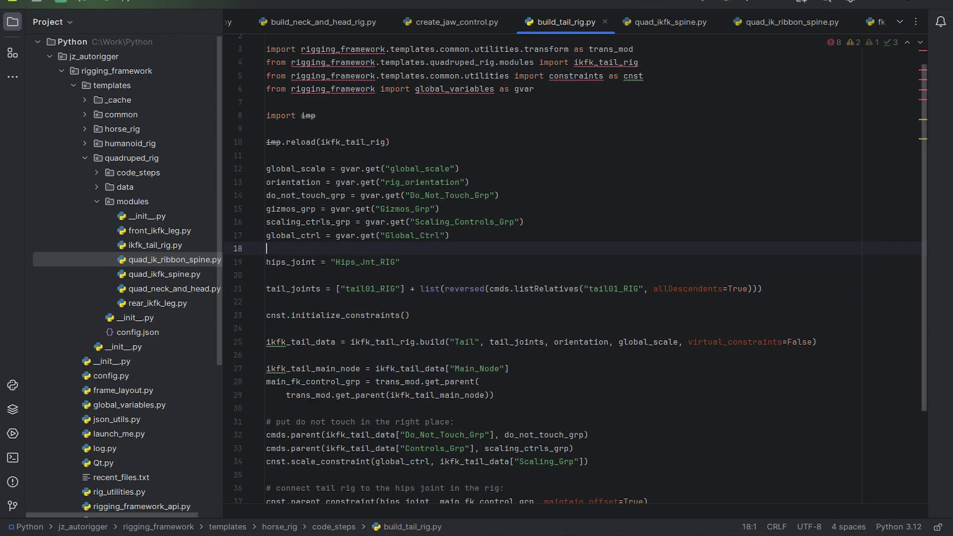
{"action": "scroll", "coordinate": [738, 183], "scroll_direction": "down", "scroll_amount": 2}
{"action": "scroll", "coordinate": [543, 260], "scroll_direction": "up", "scroll_amount": 2}
{"action": "key", "text": "alt+Tab"}
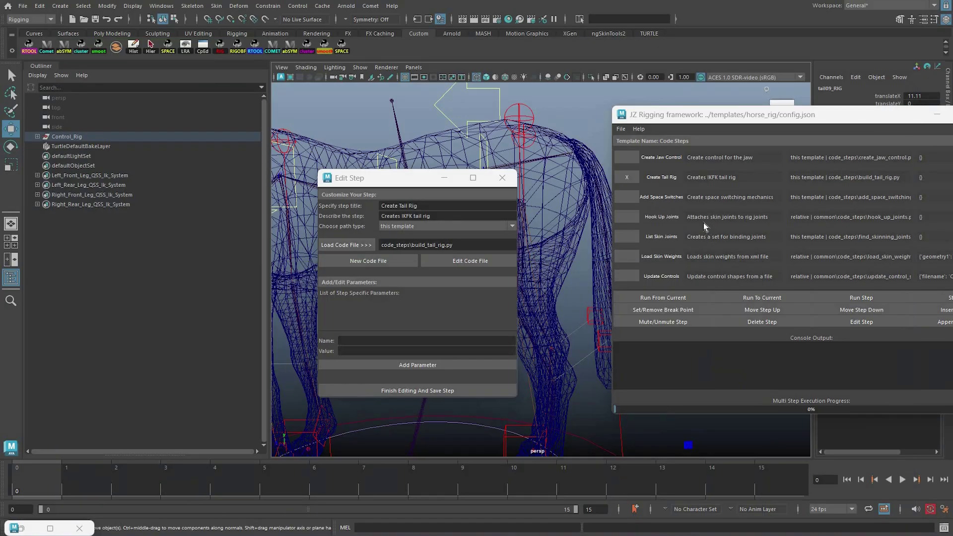
{"action": "left_click", "coordinate": [502, 178]}
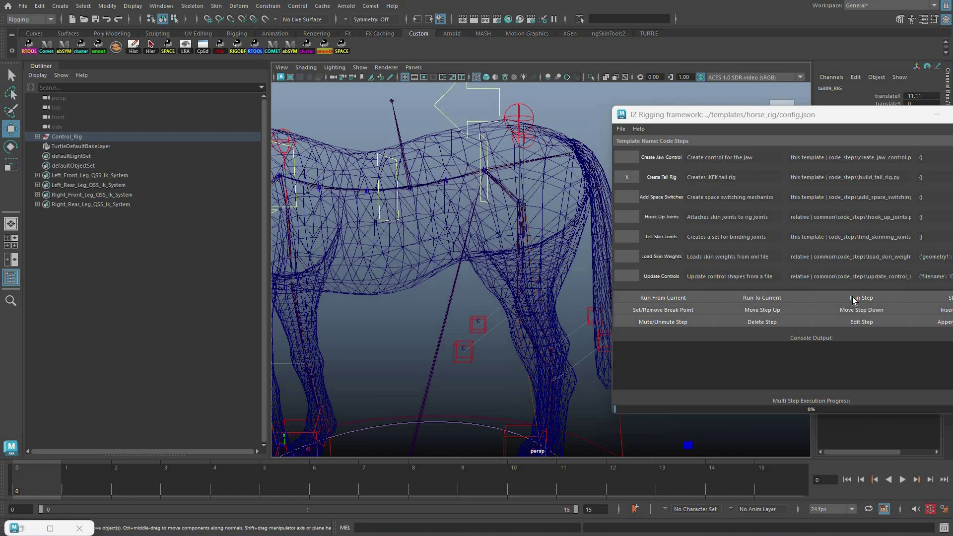
- Run the template's code steps up to Create Tail Rig, and execute the Create Tail Rig step
{"action": "left_click", "coordinate": [750, 299]}
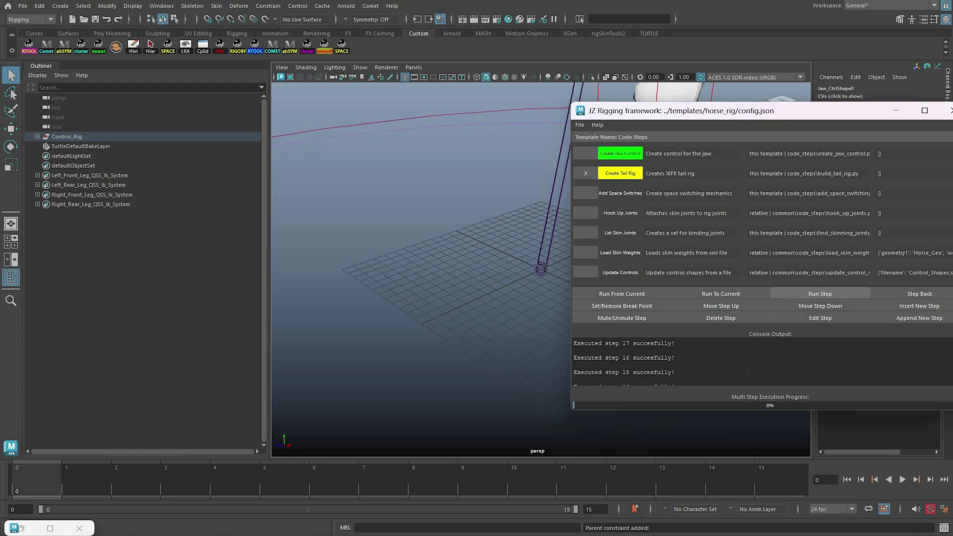
{"action": "left_click", "coordinate": [821, 293]}
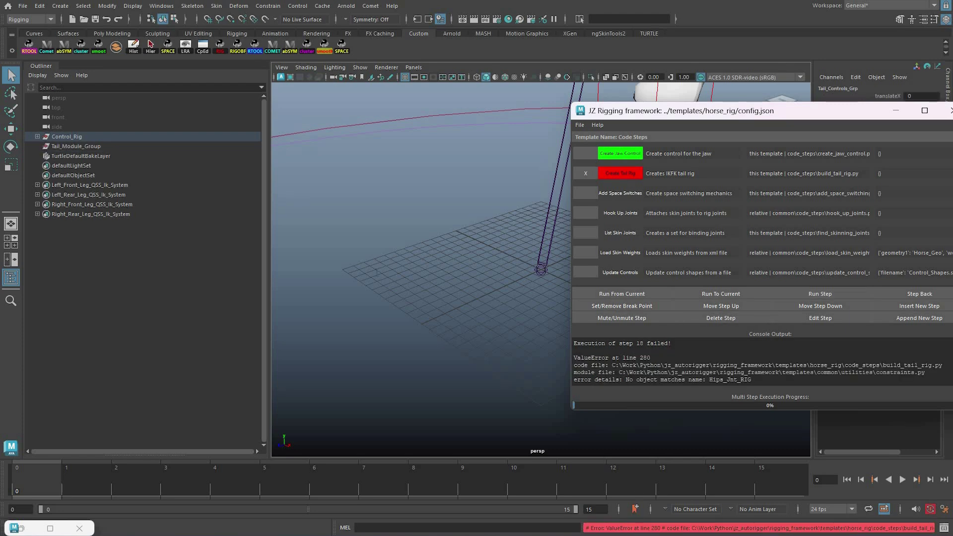
- Check the hips_joint entry in build_tail_rig.py, and select the horse's hips joint in Maya's wireframe display to read its name
{"action": "left_click", "coordinate": [884, 2]}
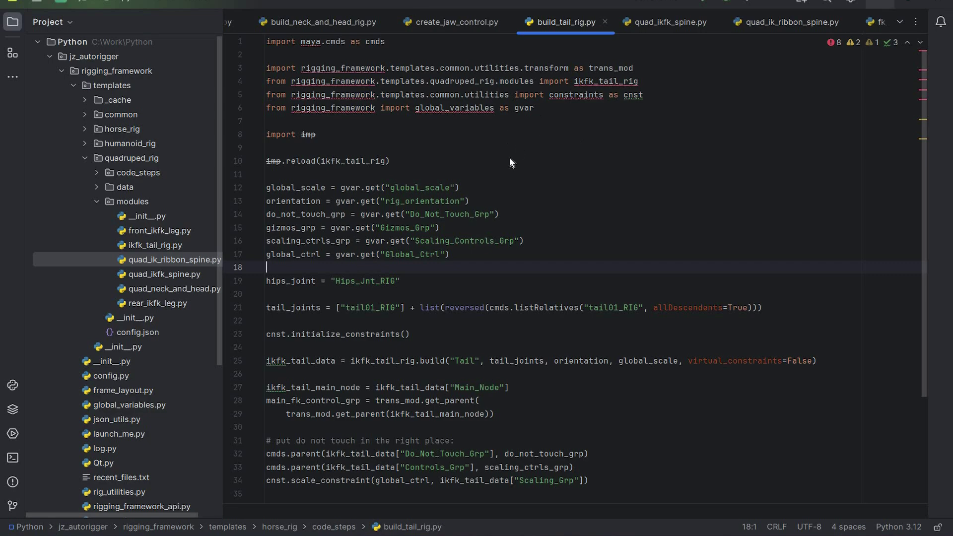
{"action": "key", "text": "alt+Tab"}
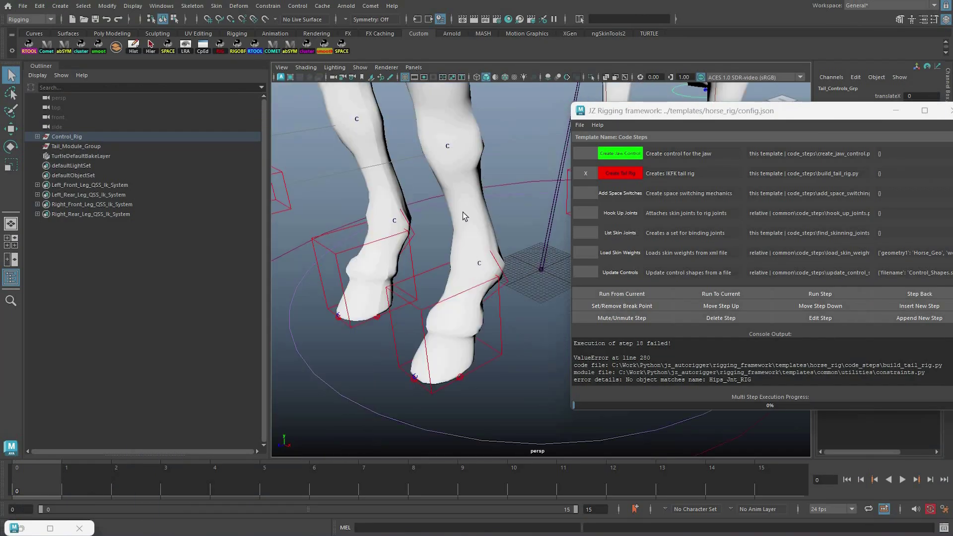
{"action": "left_click_drag", "start_coordinate": [463, 213], "coordinate": [501, 198], "text": "alt"}
{"action": "middle_click_drag", "start_coordinate": [502, 198], "coordinate": [477, 317], "text": "alt"}
{"action": "key", "text": "4"}
{"action": "middle_click_drag", "start_coordinate": [689, 387], "coordinate": [675, 447], "text": "alt"}
{"action": "left_click", "coordinate": [446, 198]}
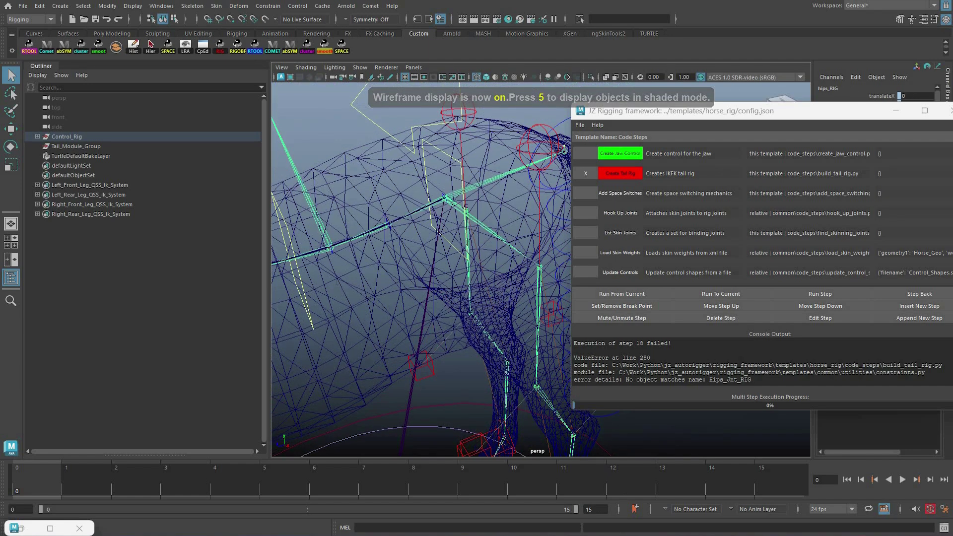
- Switch to the code editor and set the hips_joint variable in build_tail_rig.py to "hips_RIG"
{"action": "key", "text": "alt+Tab"}
{"action": "left_click_drag", "start_coordinate": [375, 281], "coordinate": [356, 281]}
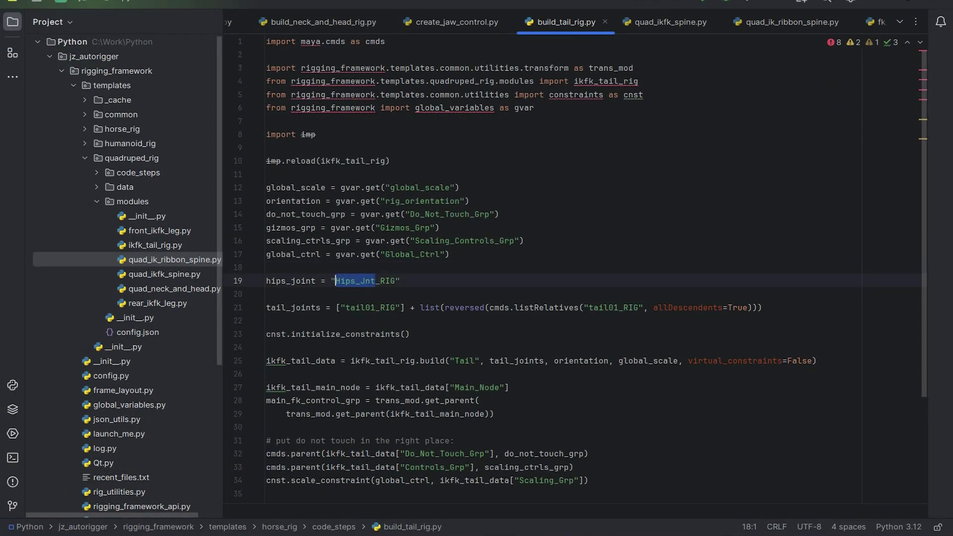
{"action": "type", "text": "hips"}
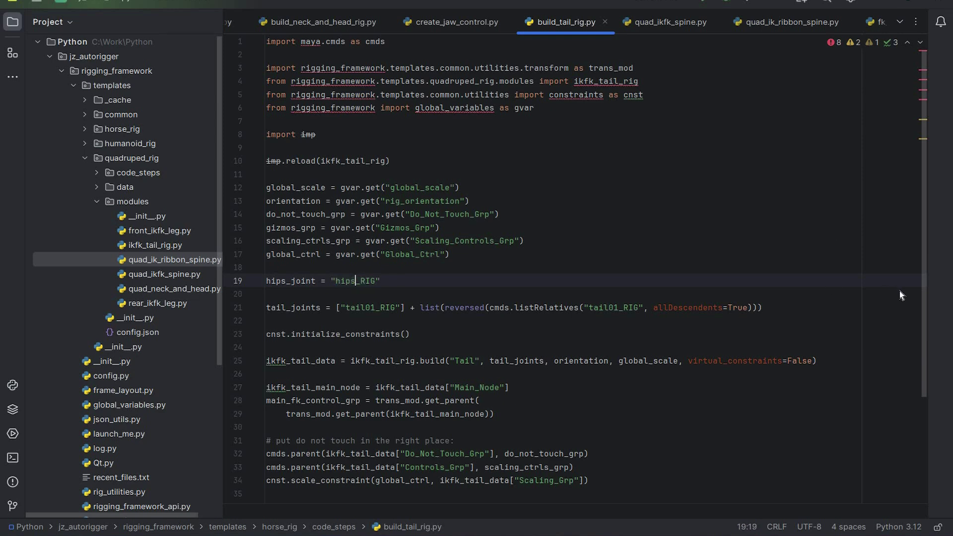
- Return to Maya, step the rig build back once, and run the Create Tail Rig step again
{"action": "key", "text": "alt+Tab"}
{"action": "left_click", "coordinate": [919, 294]}
{"action": "left_click", "coordinate": [820, 294]}
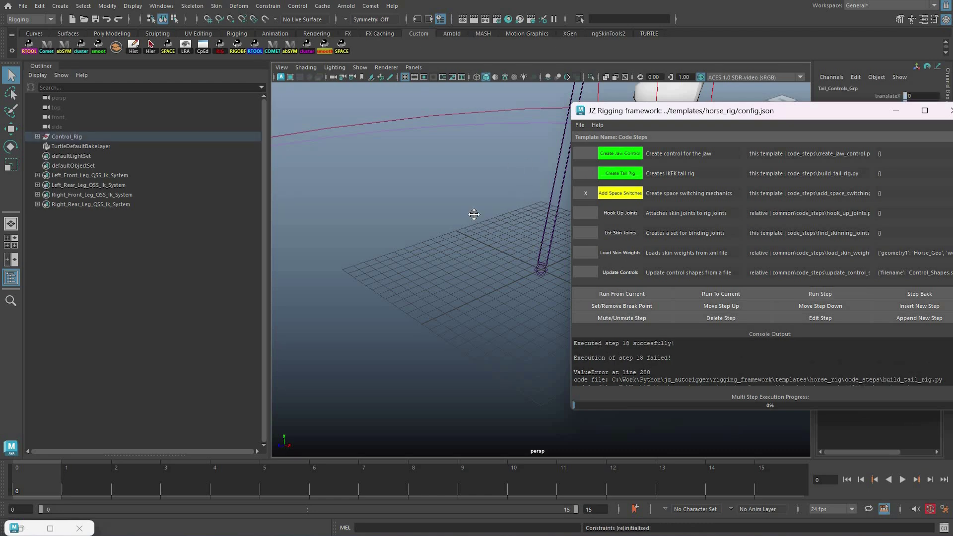
- Examine the tail controls and the whole horse rig in wireframe display
{"action": "left_click_drag", "start_coordinate": [430, 264], "coordinate": [428, 232], "text": "alt"}
{"action": "middle_click_drag", "start_coordinate": [428, 232], "coordinate": [442, 224], "text": "alt"}
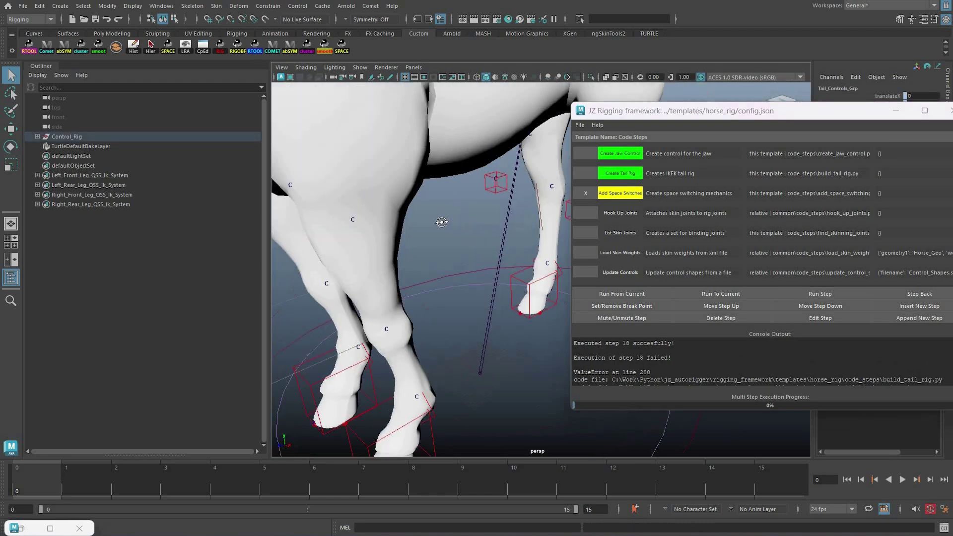
{"action": "left_click_drag", "start_coordinate": [442, 223], "coordinate": [467, 232], "text": "alt"}
{"action": "middle_click_drag", "start_coordinate": [466, 232], "coordinate": [396, 228], "text": "alt"}
{"action": "left_click_drag", "start_coordinate": [396, 226], "coordinate": [436, 210], "text": "alt"}
{"action": "key", "text": "4"}
{"action": "scroll", "coordinate": [436, 210], "scroll_direction": "down", "scroll_amount": 10}
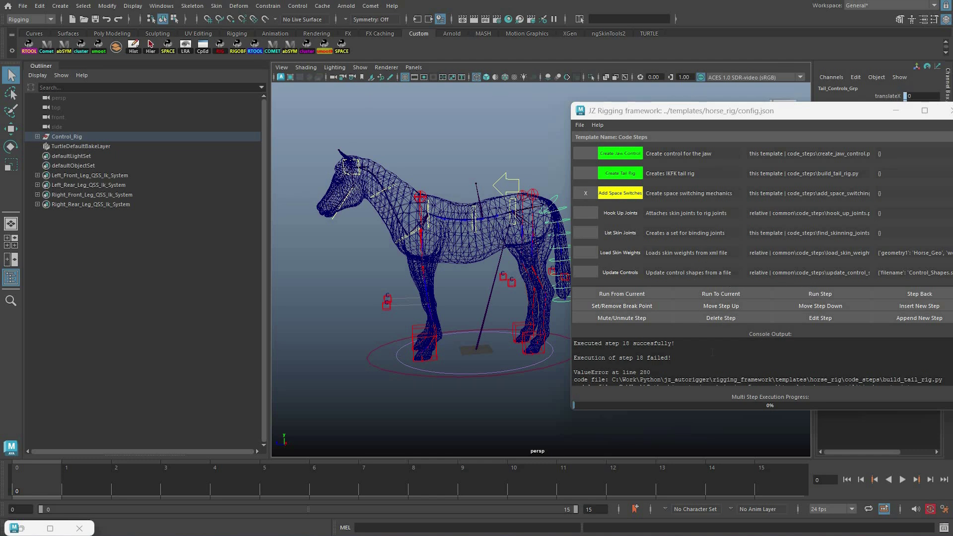
- Run the Add Space Switches and Hook Up Joints steps of the horse template
{"action": "left_click", "coordinate": [820, 294]}
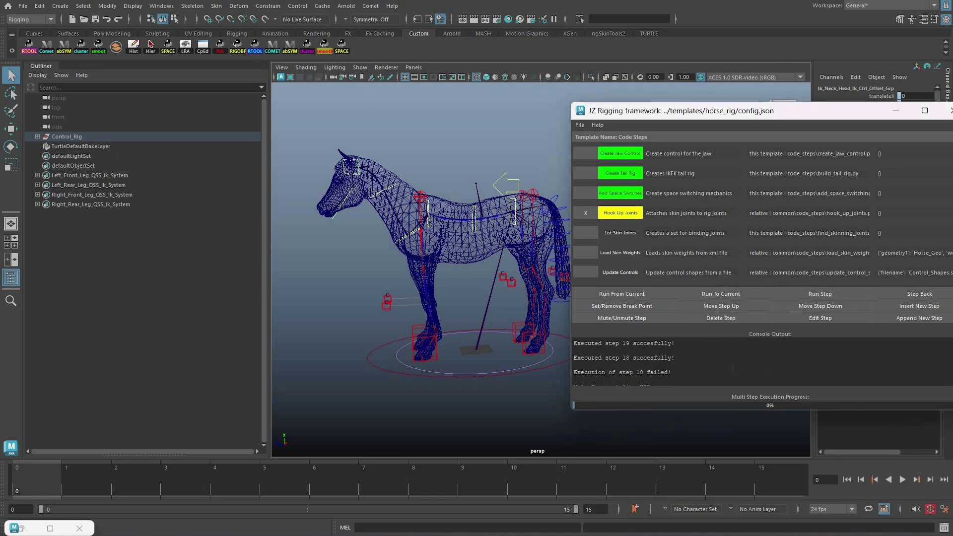
{"action": "scroll", "coordinate": [678, 230], "scroll_direction": "down", "scroll_amount": 2}
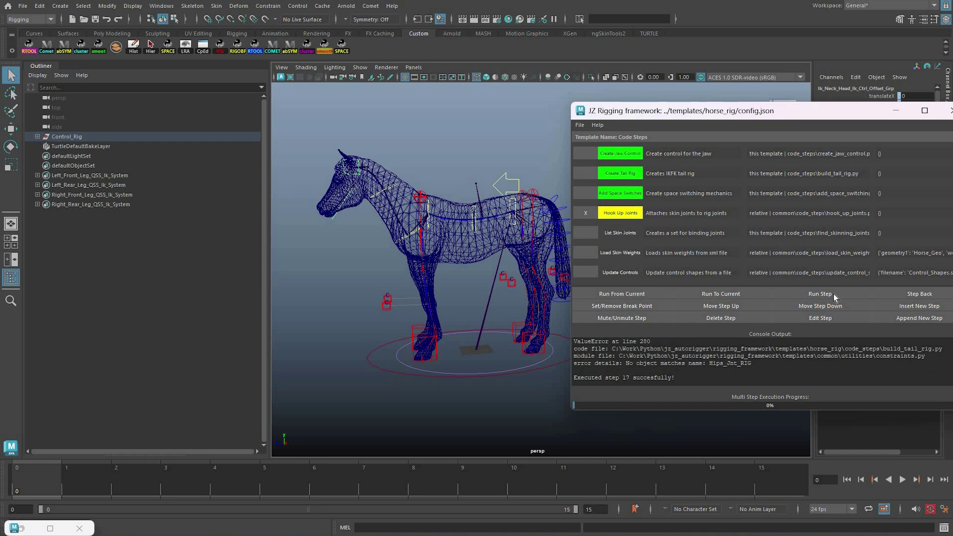
{"action": "key", "text": "space"}
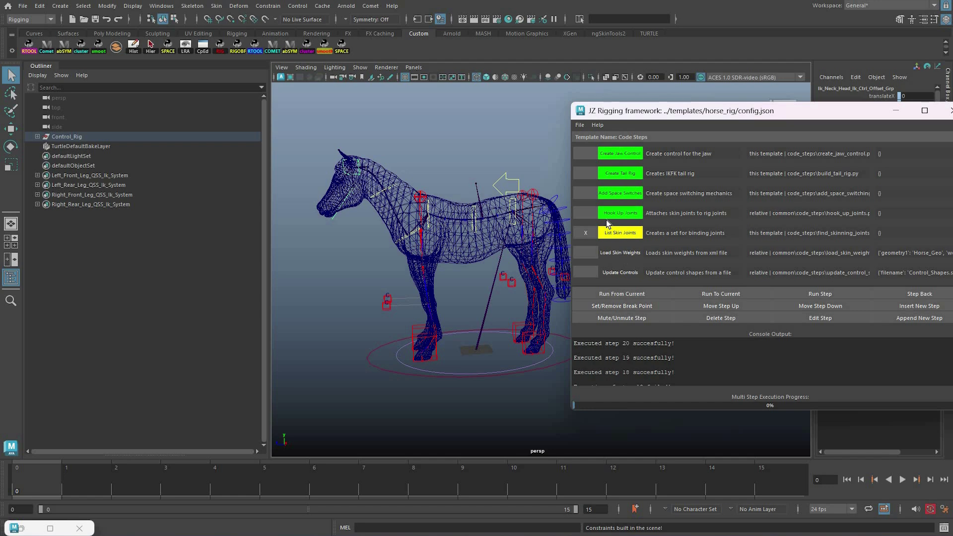
- Delete the List Skin Joints and Load Skin Weights steps from the horse template
{"action": "scroll", "coordinate": [591, 228], "scroll_direction": "down", "scroll_amount": 1}
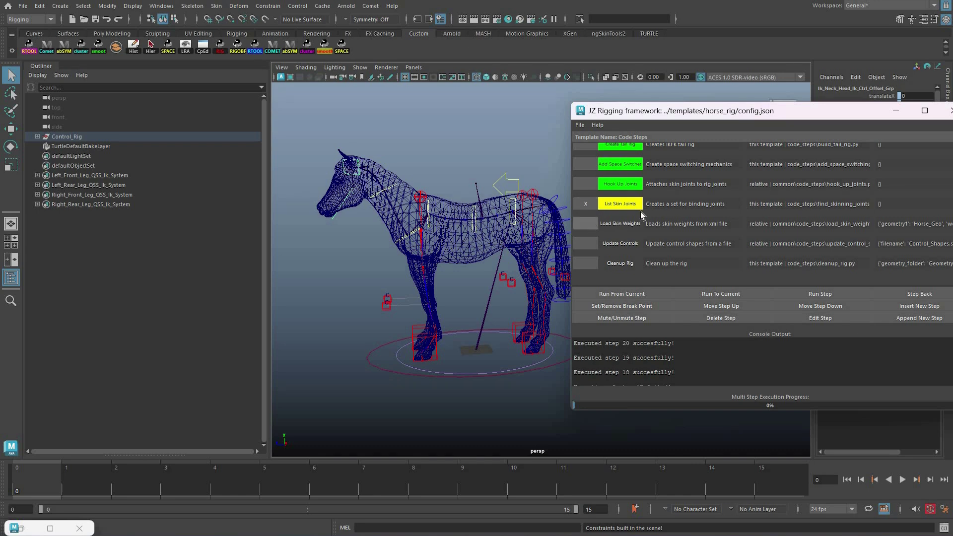
{"action": "left_click", "coordinate": [743, 318]}
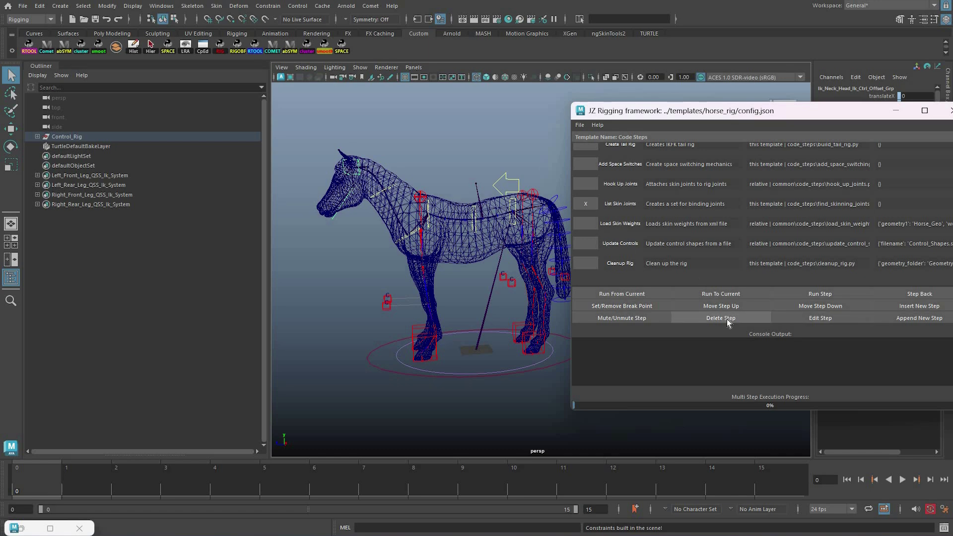
{"action": "left_click", "coordinate": [725, 317]}
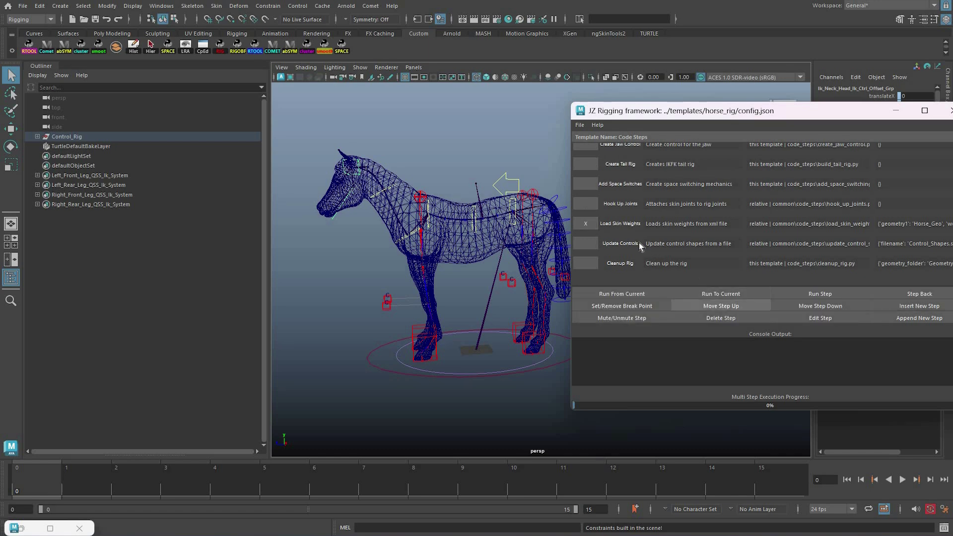
{"action": "left_click", "coordinate": [721, 318]}
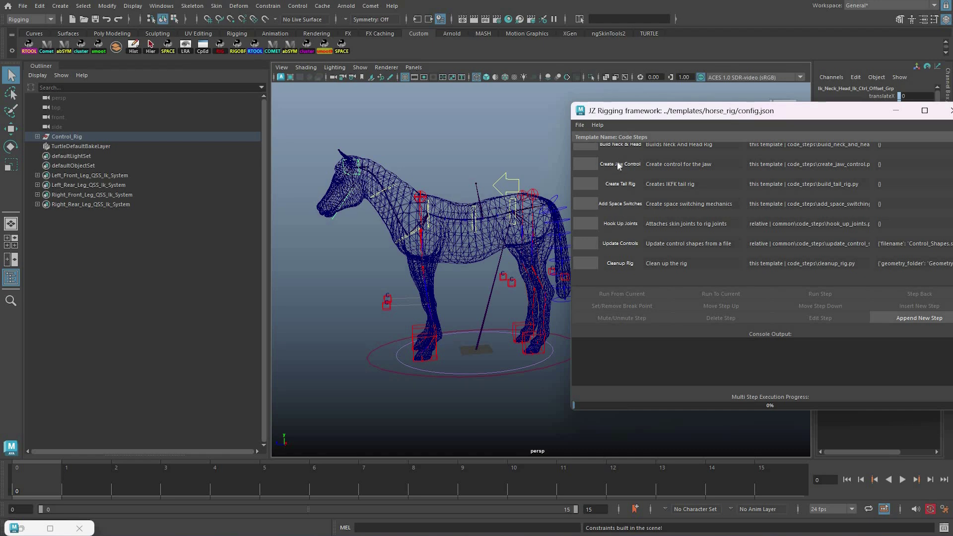
- Save the template configuration into the horse_rig folder
{"action": "left_click", "coordinate": [579, 125]}
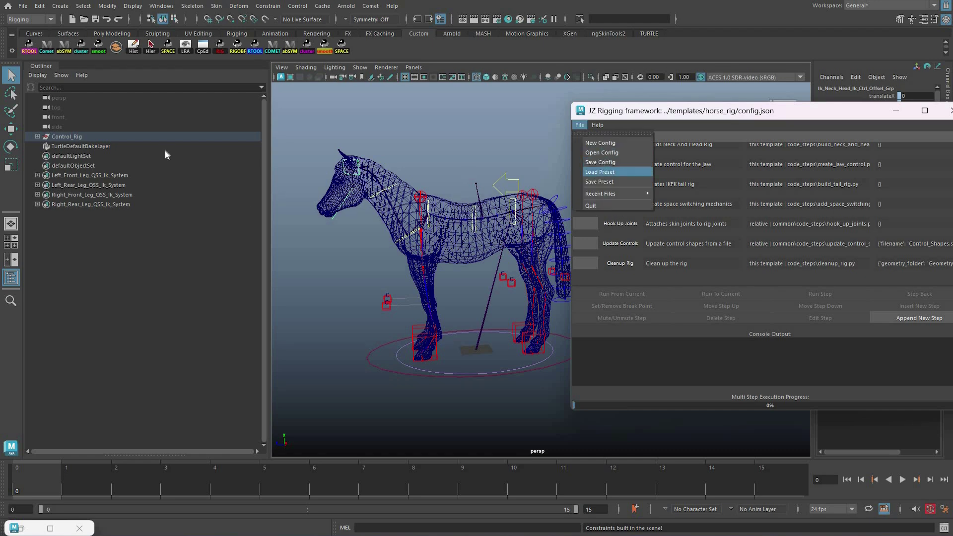
{"action": "left_click", "coordinate": [593, 172]}
{"action": "left_click", "coordinate": [447, 149]}
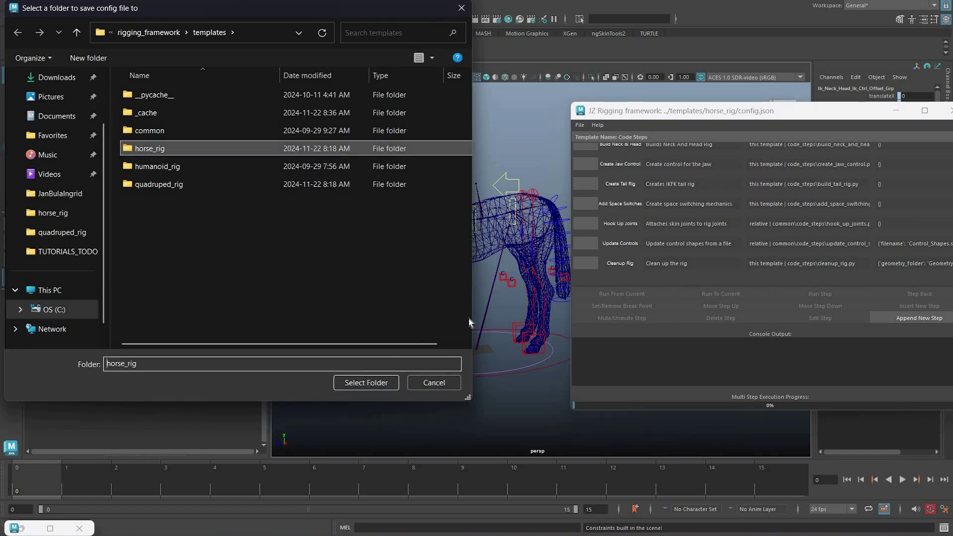
{"action": "key", "text": "Return"}
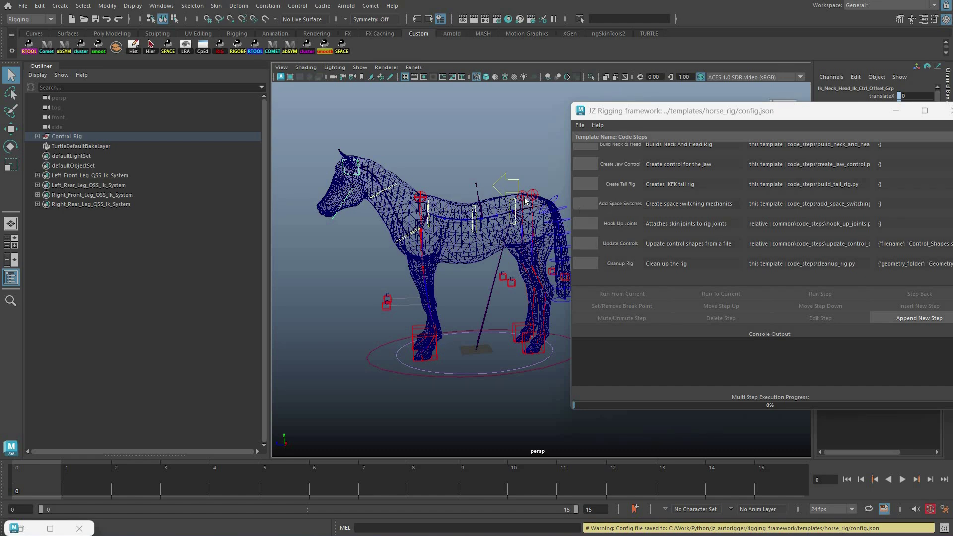
- Select the neck_01 joint and examine the joint chain in the horse's neck and head
{"action": "left_click", "coordinate": [377, 176]}
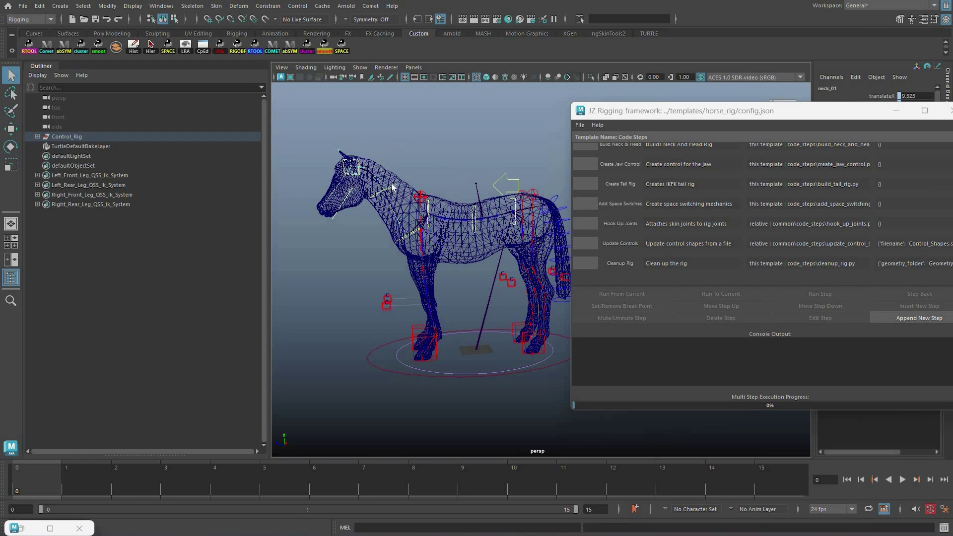
{"action": "scroll", "coordinate": [294, 208], "scroll_direction": "up", "scroll_amount": 4}
{"action": "middle_click_drag", "start_coordinate": [433, 171], "coordinate": [397, 205], "text": "alt"}
{"action": "middle_click_drag", "start_coordinate": [22, 10], "coordinate": [131, 313], "text": "alt"}
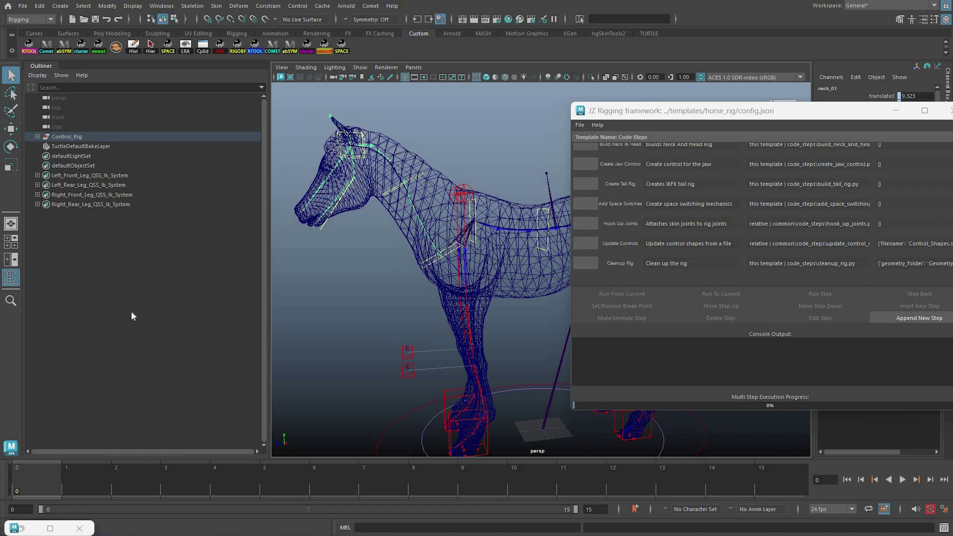
- Open the recent scene containing the skinned SK_Horse mesh, and minimize the rigging framework window
{"action": "left_click", "coordinate": [23, 7]}
{"action": "mouse_move", "coordinate": [131, 313]}
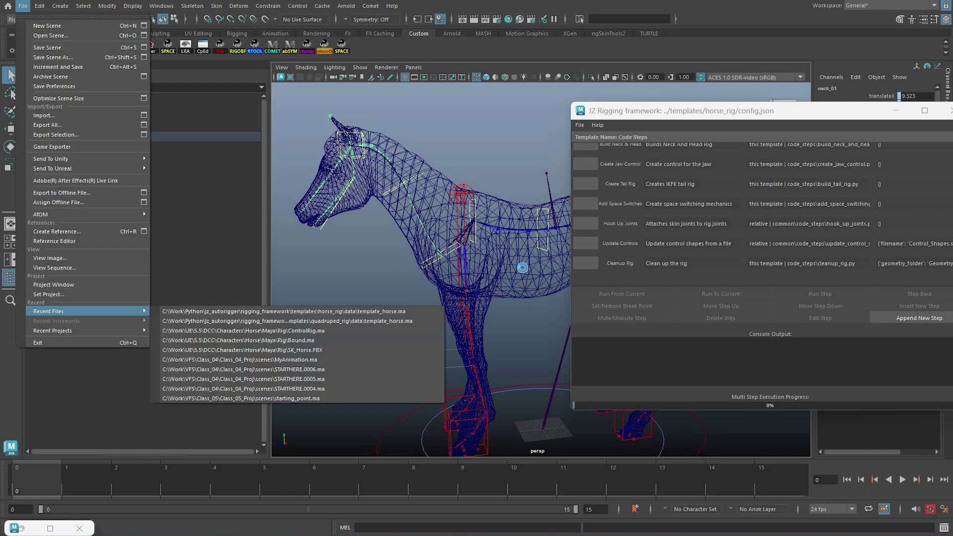
{"action": "left_click", "coordinate": [287, 321]}
{"action": "left_click", "coordinate": [472, 277]}
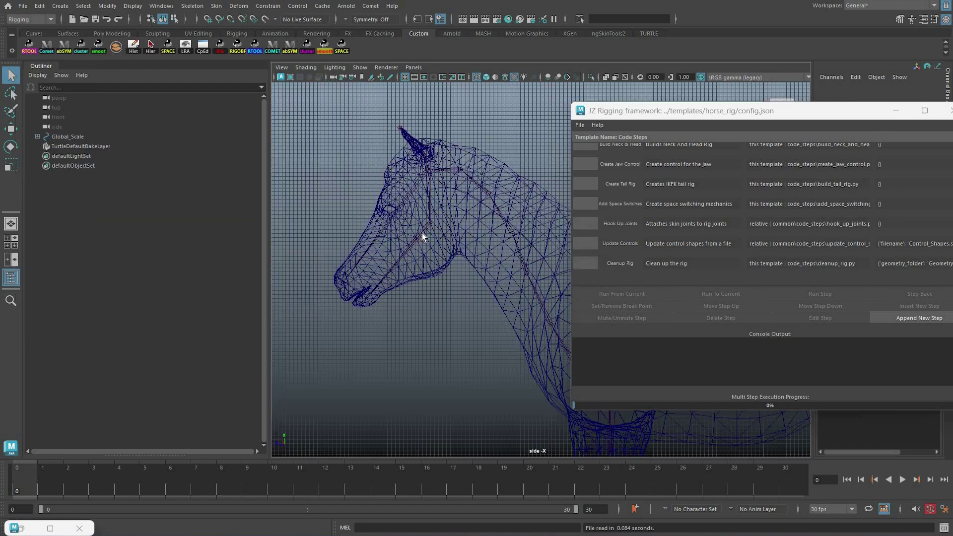
{"action": "left_click", "coordinate": [895, 111]}
- Select the jaw joint and examine its placement and axes in the side view
{"action": "left_click", "coordinate": [430, 217]}
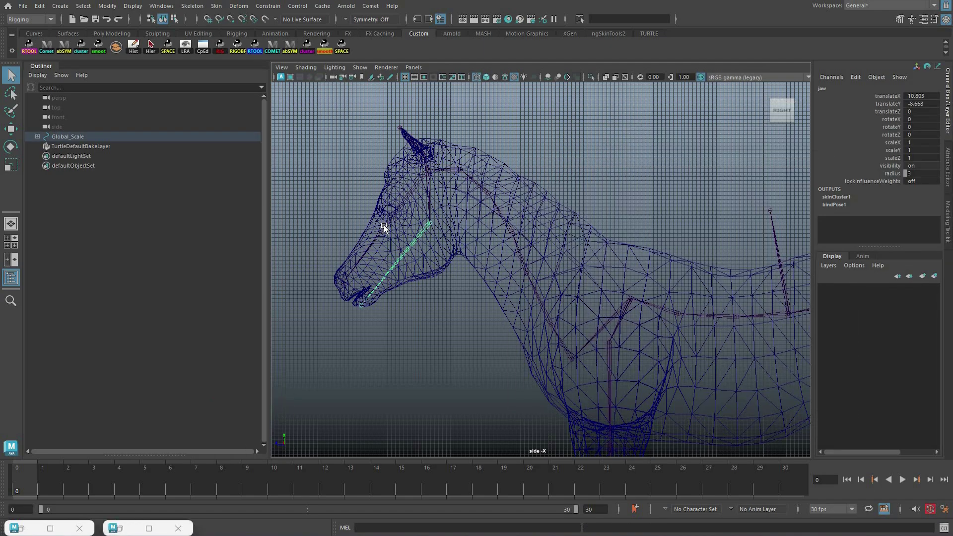
{"action": "middle_click_drag", "start_coordinate": [386, 228], "coordinate": [451, 227], "text": "alt"}
{"action": "right_click_drag", "start_coordinate": [451, 227], "coordinate": [495, 235], "text": "alt"}
{"action": "key", "text": "w"}
{"action": "middle_click_drag", "start_coordinate": [476, 217], "coordinate": [509, 223], "text": "alt"}
{"action": "right_click_drag", "start_coordinate": [509, 224], "coordinate": [451, 162], "text": "alt"}
{"action": "middle_click_drag", "start_coordinate": [629, 131], "coordinate": [495, 81], "text": "alt"}
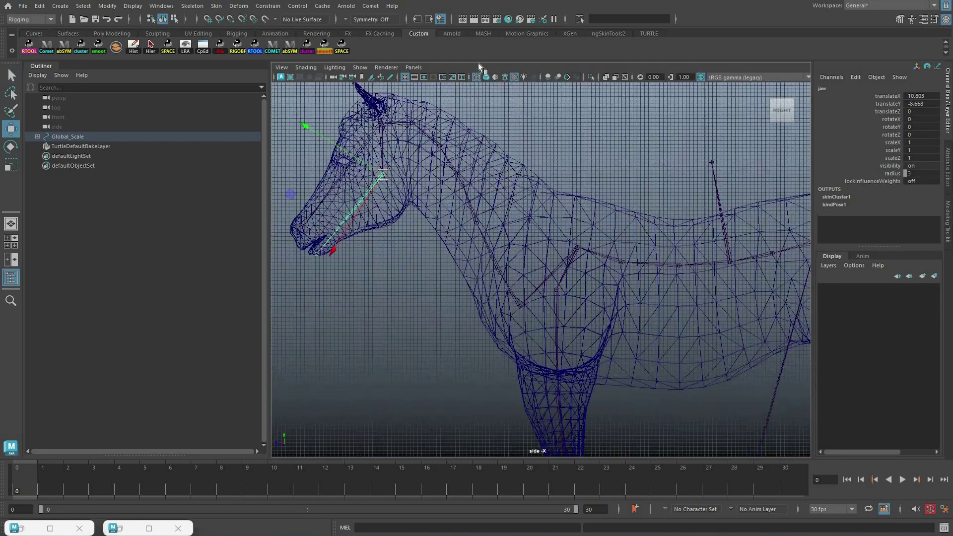
{"action": "right_click_drag", "start_coordinate": [495, 80], "coordinate": [447, 64], "text": "alt"}
- Select the SK_Horse mesh in shaded display and open ngSkinTools with its Base weights layer
{"action": "left_click", "coordinate": [380, 116]}
{"action": "key", "text": "5"}
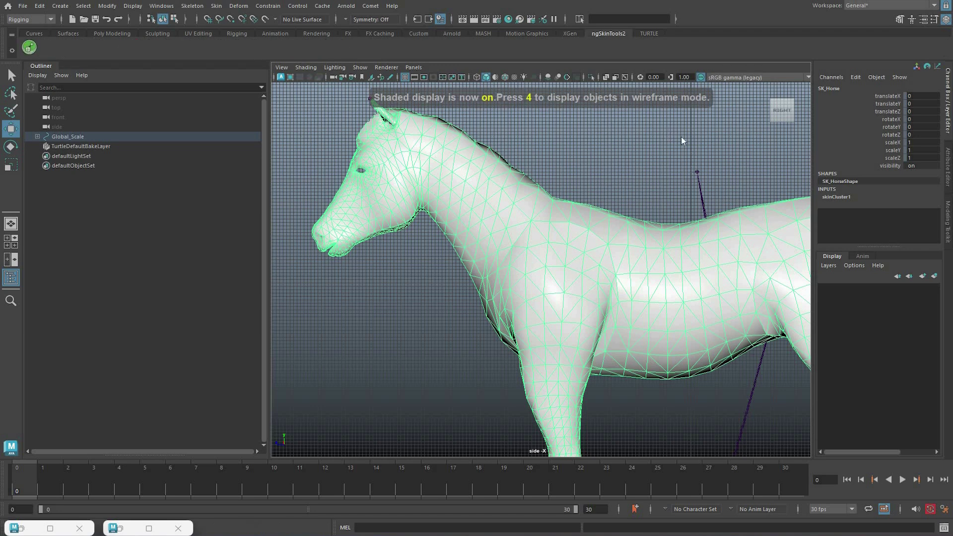
{"action": "left_click", "coordinate": [667, 163]}
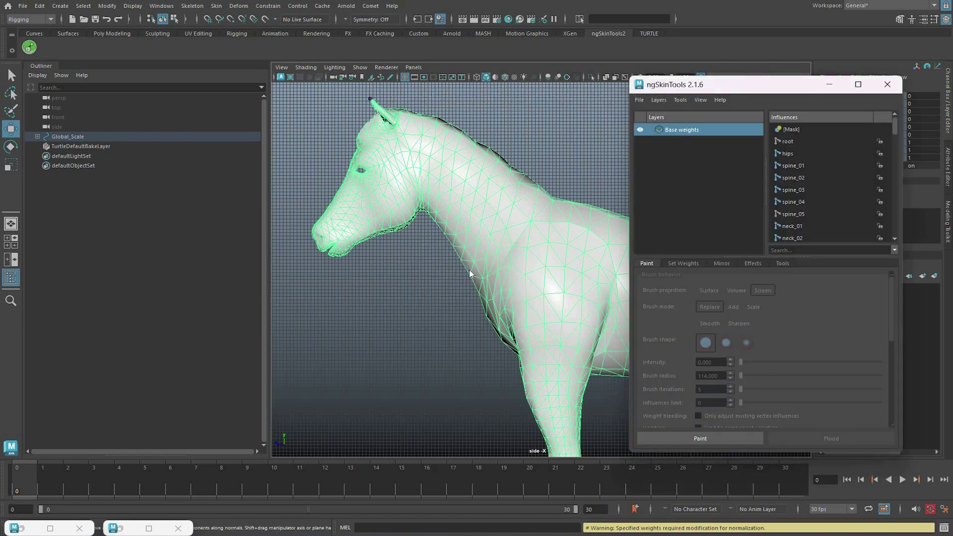
- Export the horse's skin weights to MyHorseWeights.json on the Desktop, and close ngSkinTools
{"action": "left_click", "coordinate": [639, 100]}
{"action": "left_click", "coordinate": [685, 135]}
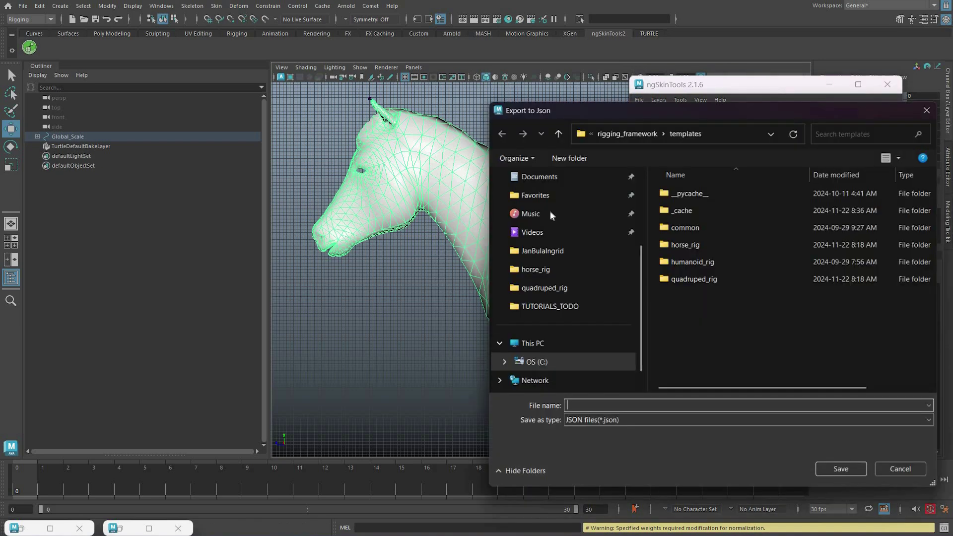
{"action": "scroll", "coordinate": [546, 231], "scroll_direction": "up", "scroll_amount": 3}
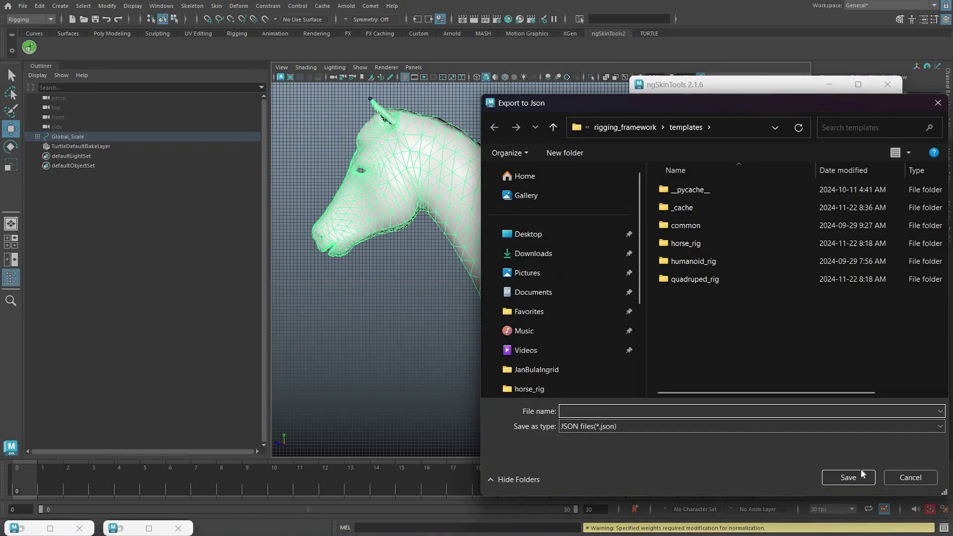
{"action": "left_click", "coordinate": [546, 234]}
{"action": "scroll", "coordinate": [795, 298], "scroll_direction": "down", "scroll_amount": 2}
{"action": "left_click", "coordinate": [900, 357]}
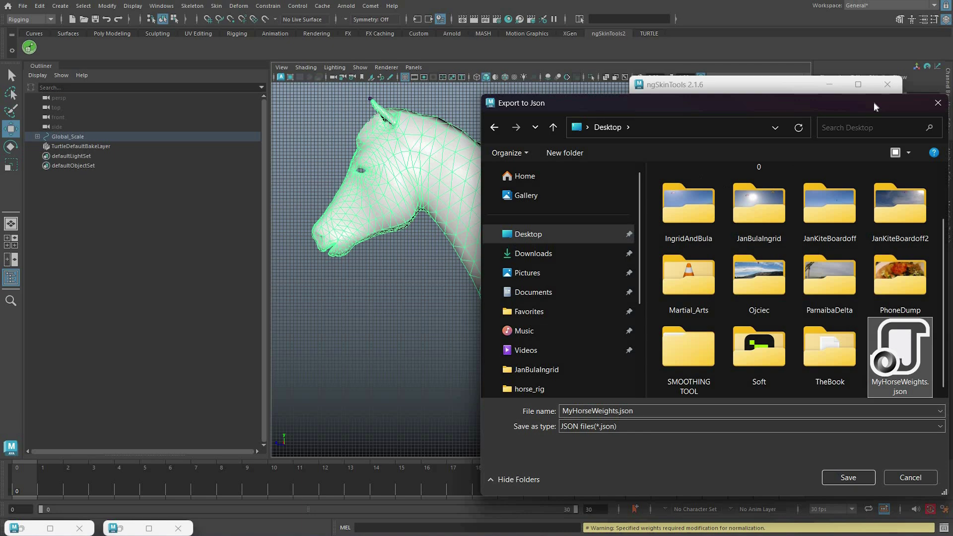
{"action": "left_click", "coordinate": [849, 478]}
{"action": "left_click", "coordinate": [505, 267]}
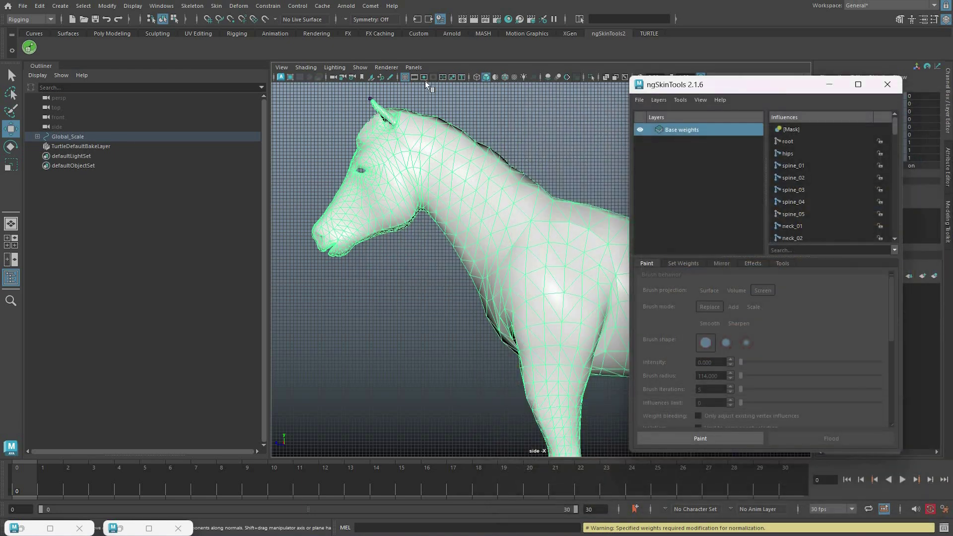
{"action": "left_click", "coordinate": [887, 84]}
- Deselect the horse mesh, switch to wireframe display, and select the jaw joint
{"action": "left_click", "coordinate": [216, 5]}
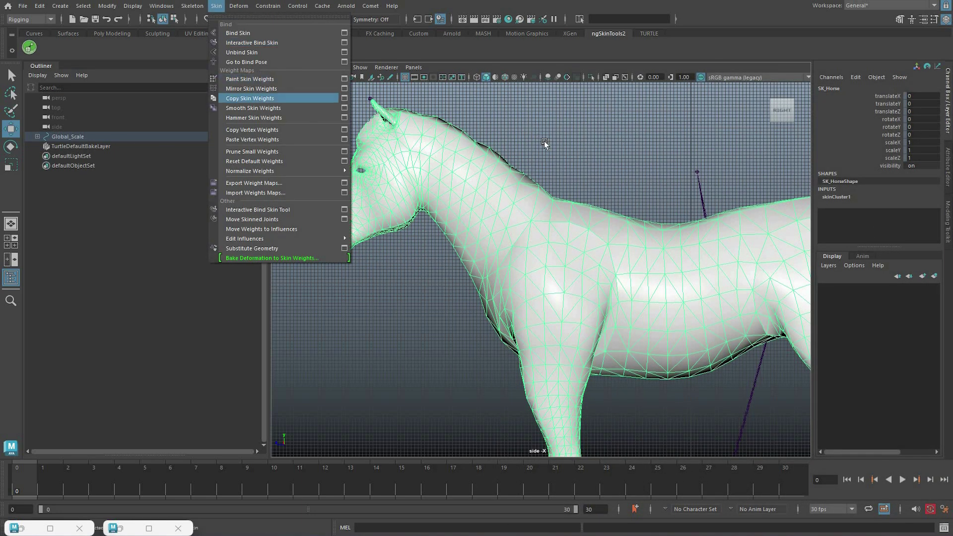
{"action": "left_click", "coordinate": [387, 154]}
{"action": "key", "text": "4"}
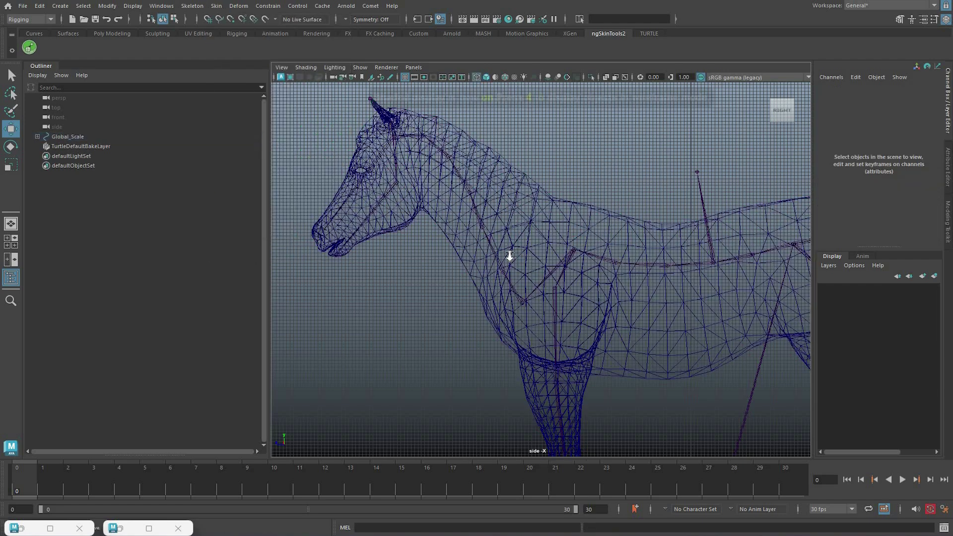
{"action": "key", "text": "q"}
{"action": "left_click", "coordinate": [369, 213]}
{"action": "middle_click_drag", "start_coordinate": [368, 213], "coordinate": [462, 263], "text": "alt"}
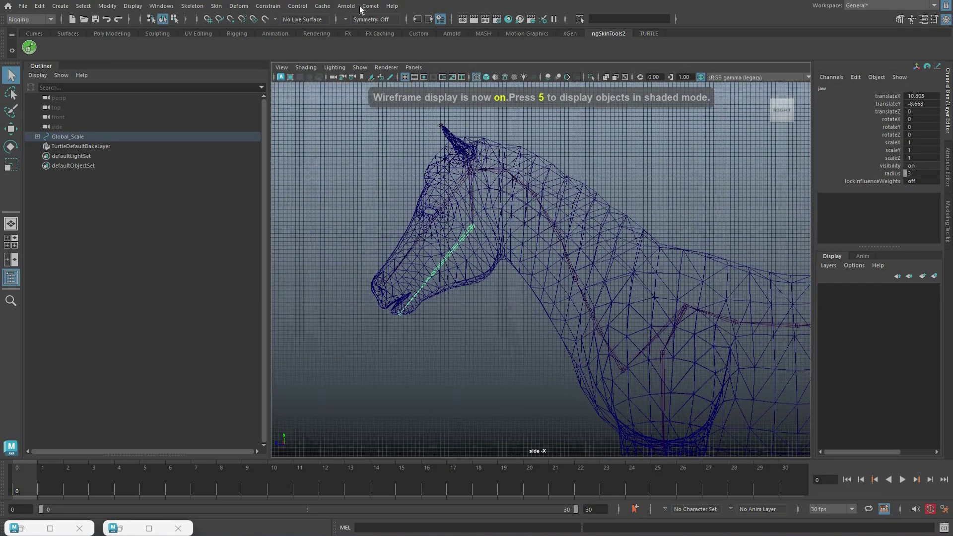
- Orient the jaw joint with Comet Joint Orient, using aim axis X, up axis Y and world up direction 0, 1, 0
{"action": "right_click_drag", "start_coordinate": [462, 263], "coordinate": [511, 298], "text": "alt"}
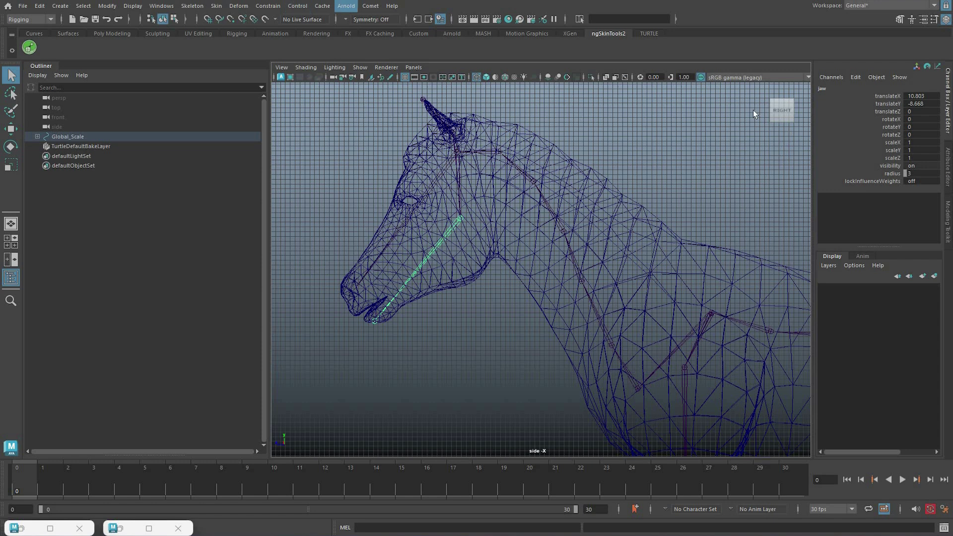
{"action": "left_click", "coordinate": [370, 6]}
{"action": "mouse_move", "coordinate": [392, 74]}
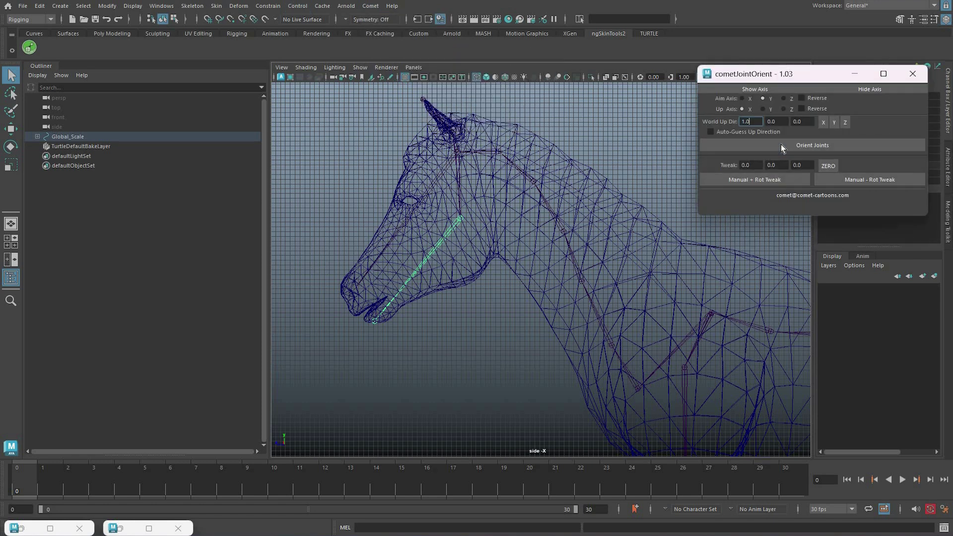
{"action": "left_click", "coordinate": [826, 145]}
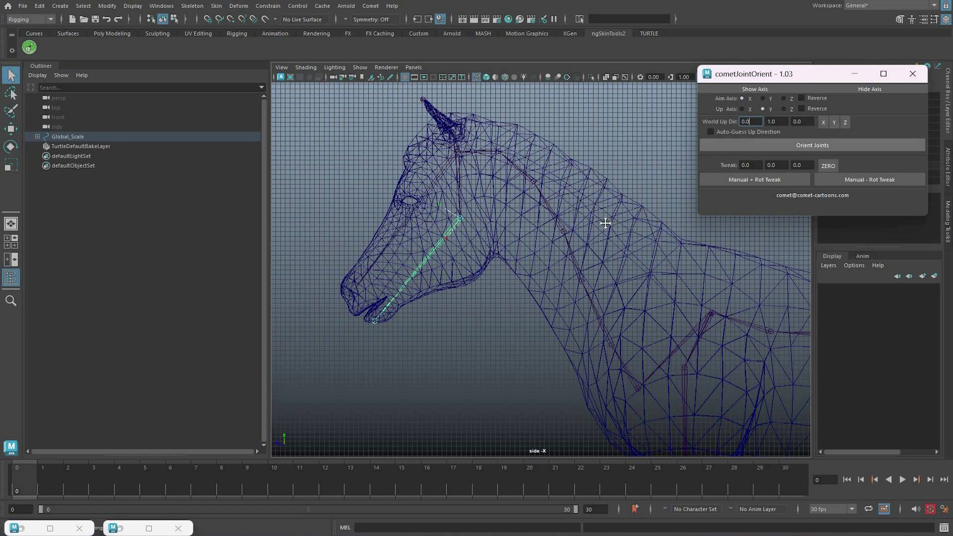
{"action": "left_click", "coordinate": [539, 304]}
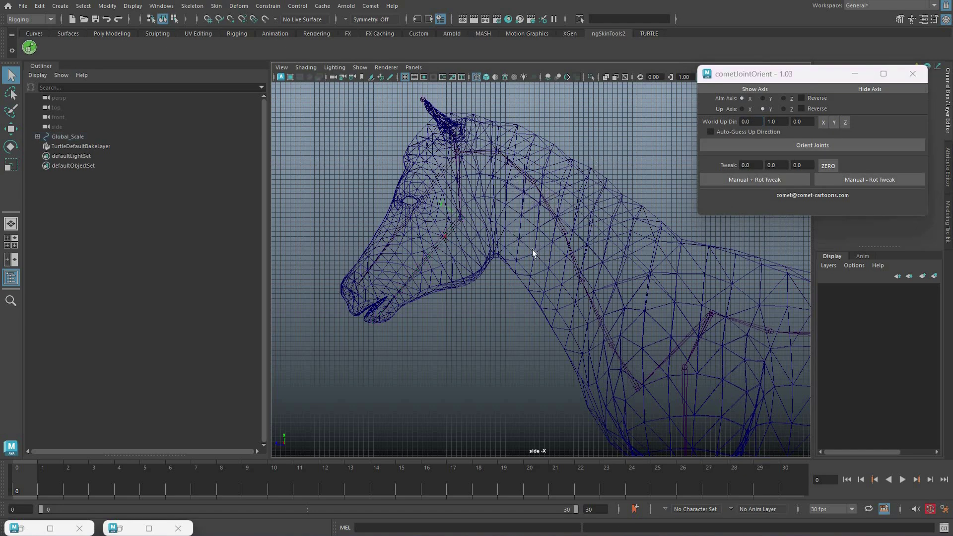
- Move the pivot of the neck_01 joint at the base of the neck up and back towards the spine
{"action": "middle_click_drag", "start_coordinate": [670, 317], "coordinate": [570, 272], "text": "alt"}
{"action": "right_click_drag", "start_coordinate": [570, 273], "coordinate": [534, 210], "text": "alt"}
{"action": "left_click", "coordinate": [539, 333]}
{"action": "scroll", "coordinate": [565, 234], "scroll_direction": "up", "scroll_amount": 6}
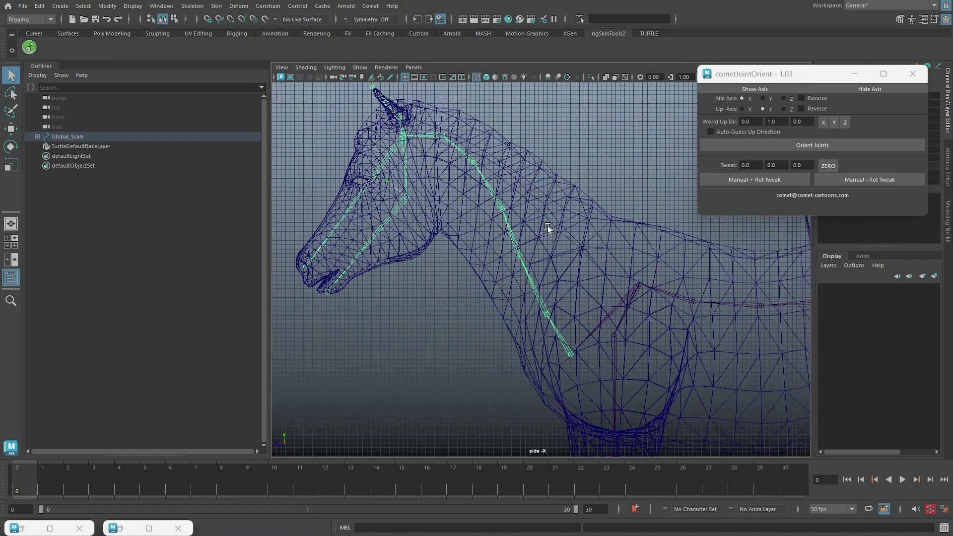
{"action": "key", "text": "w"}
{"action": "scroll", "coordinate": [561, 350], "scroll_direction": "down", "scroll_amount": 4}
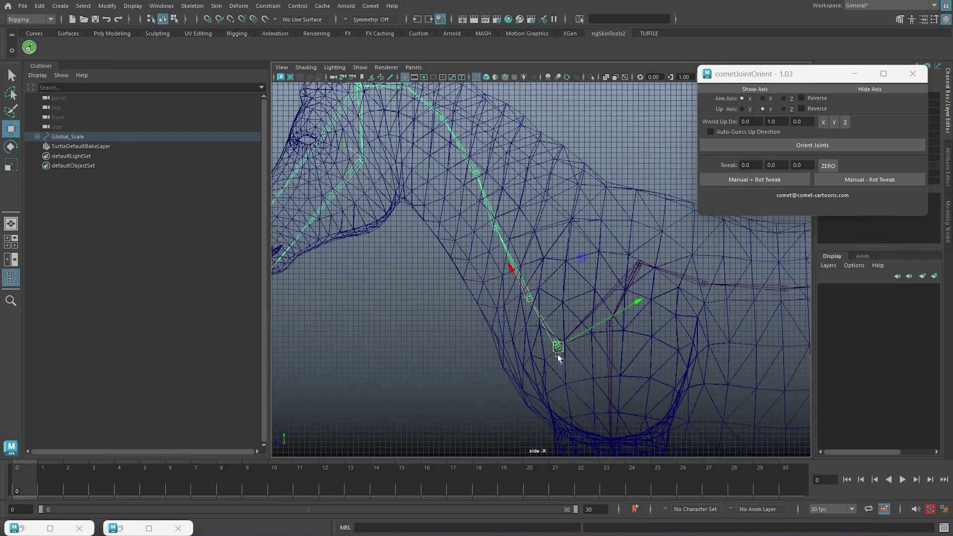
{"action": "key", "text": "d"}
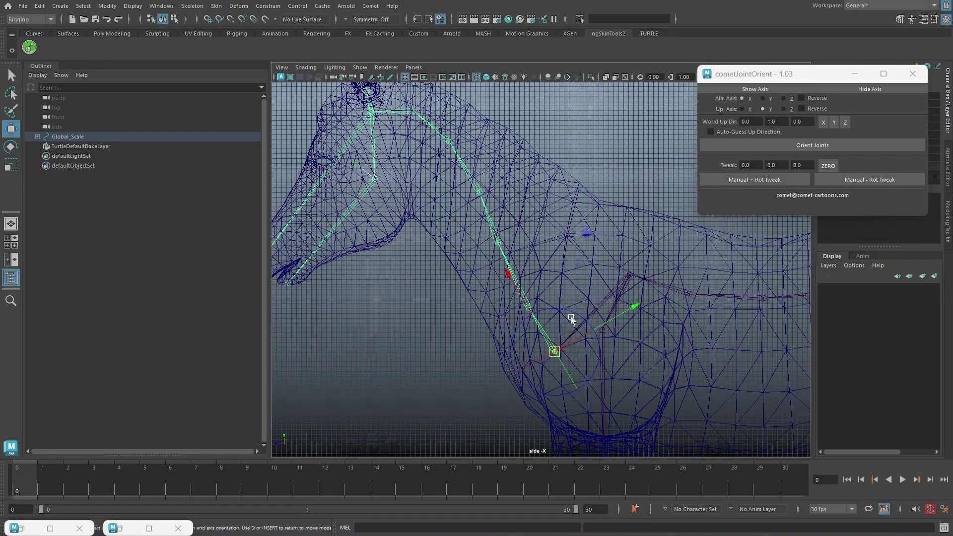
{"action": "left_click_drag", "start_coordinate": [554, 352], "coordinate": [588, 300]}
{"action": "key", "text": "q"}
- Move the second neck joint's pivot up towards the crest and check the neck_01 joint against it
{"action": "left_click", "coordinate": [528, 308]}
{"action": "key", "text": "w"}
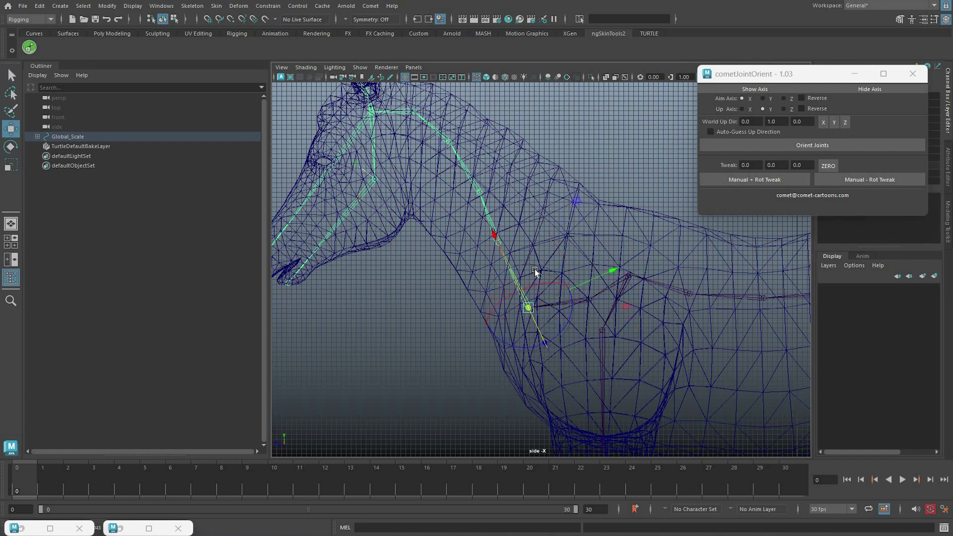
{"action": "key", "text": "d"}
{"action": "left_click_drag", "start_coordinate": [528, 308], "coordinate": [510, 223]}
{"action": "key", "text": "q"}
{"action": "left_click", "coordinate": [585, 298]}
{"action": "key", "text": "w"}
{"action": "key", "text": "d"}
{"action": "key", "text": "q"}
- Adjust the pivots of the second and third neck joints so the lower neck chain runs diagonally through the mesh
{"action": "left_click", "coordinate": [545, 262]}
{"action": "key", "text": "w"}
{"action": "key", "text": "d"}
{"action": "key", "text": "q"}
{"action": "left_click", "coordinate": [511, 224]}
{"action": "key", "text": "w"}
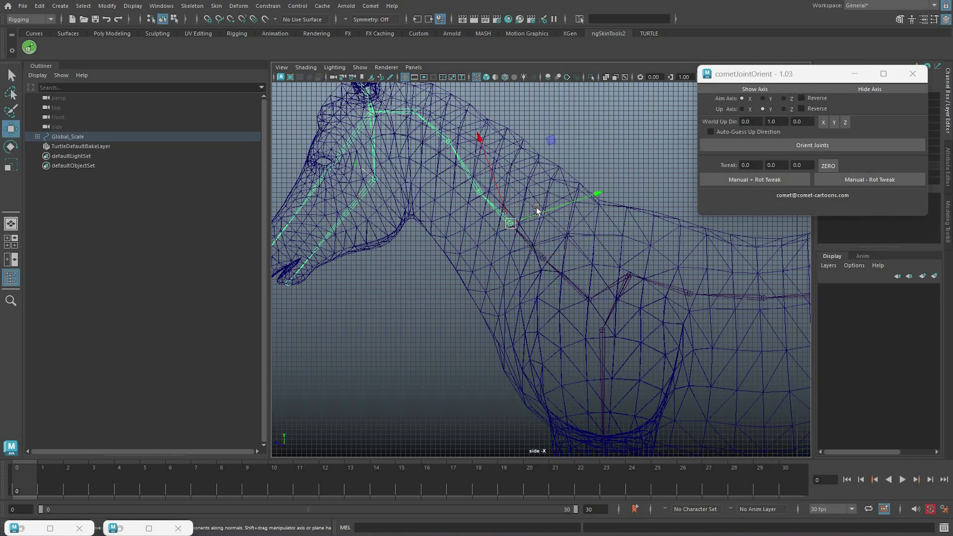
{"action": "key", "text": "d"}
{"action": "left_click_drag", "start_coordinate": [512, 223], "coordinate": [510, 225]}
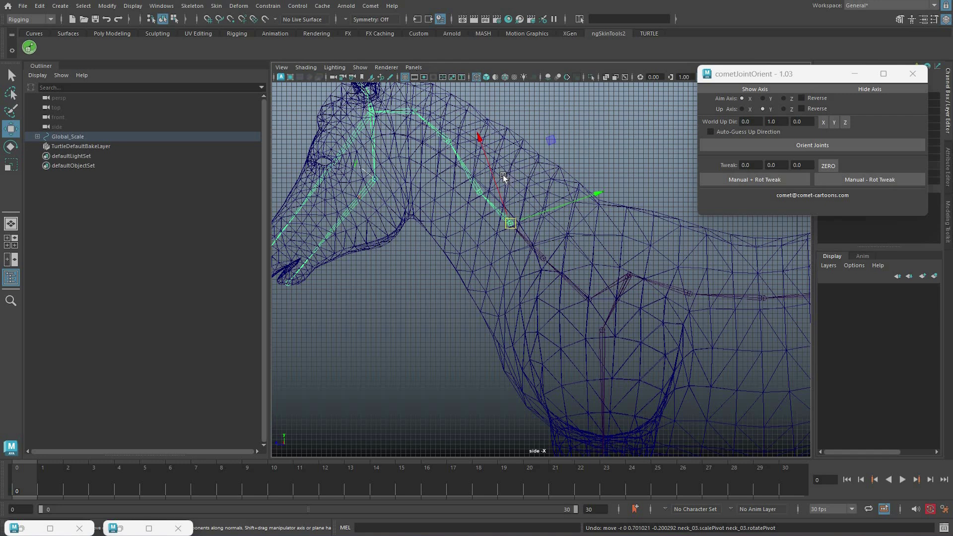
- Move the fourth neck joint's pivot slightly up along the neck so it follows the line of the joints below
{"action": "key", "text": "q"}
{"action": "left_click", "coordinate": [551, 193]}
{"action": "left_click", "coordinate": [510, 224]}
{"action": "key", "text": "w"}
{"action": "key", "text": "d"}
{"action": "left_click_drag", "start_coordinate": [498, 191], "coordinate": [452, 140]}
{"action": "key", "text": "q"}
{"action": "key", "text": "Down"}
{"action": "key", "text": "w"}
{"action": "key", "text": "d"}
{"action": "middle_click_drag", "start_coordinate": [534, 154], "coordinate": [537, 252], "text": "shift"}
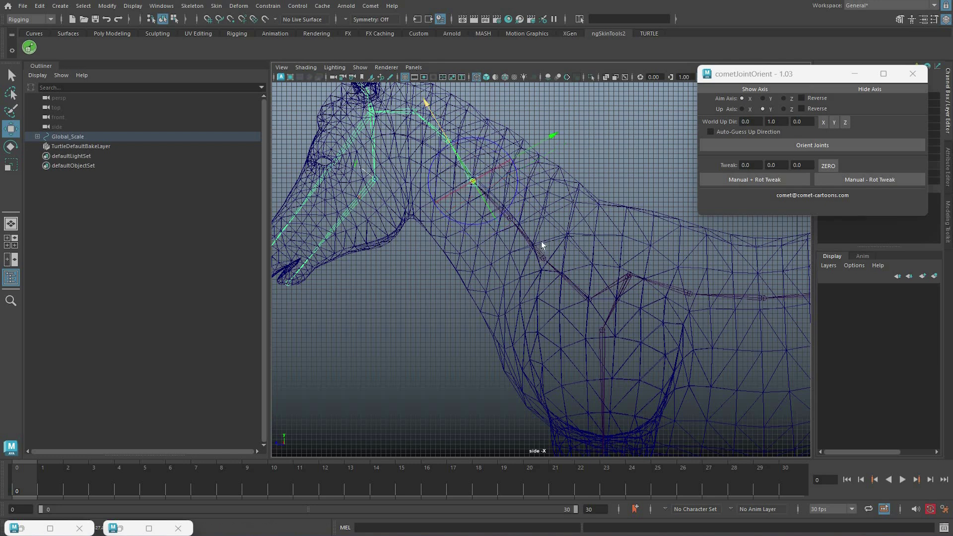
{"action": "middle_click_drag", "start_coordinate": [569, 160], "coordinate": [606, 201], "text": "shift"}
{"action": "key", "text": "q"}
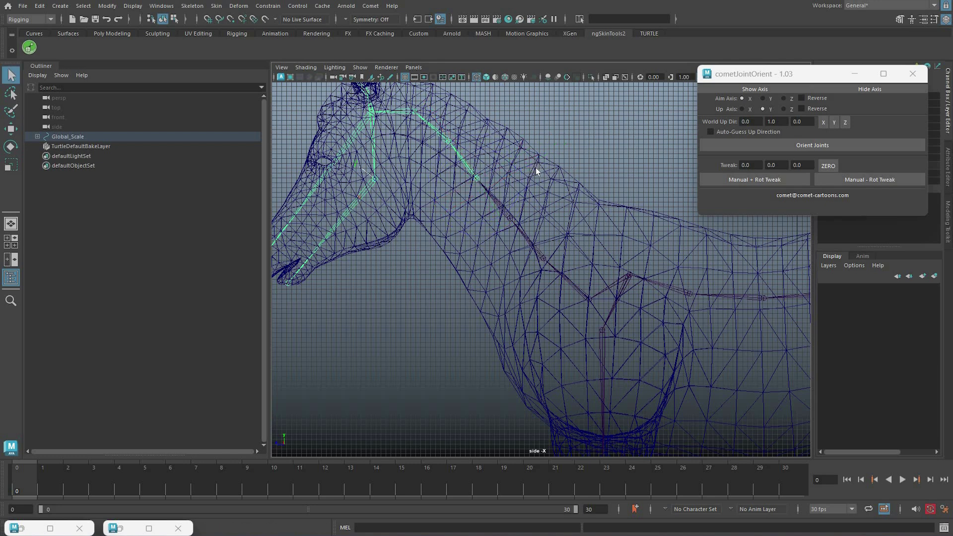
- Compare the upper neck joints and fine-tune the pivots of the fourth and third neck joints
{"action": "middle_click_drag", "start_coordinate": [506, 166], "coordinate": [546, 213], "text": "alt"}
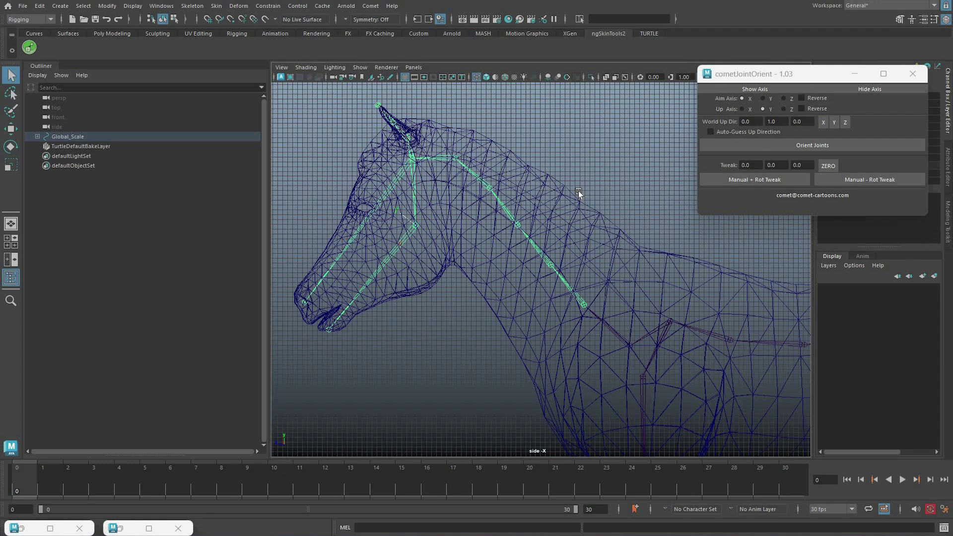
{"action": "key", "text": "w"}
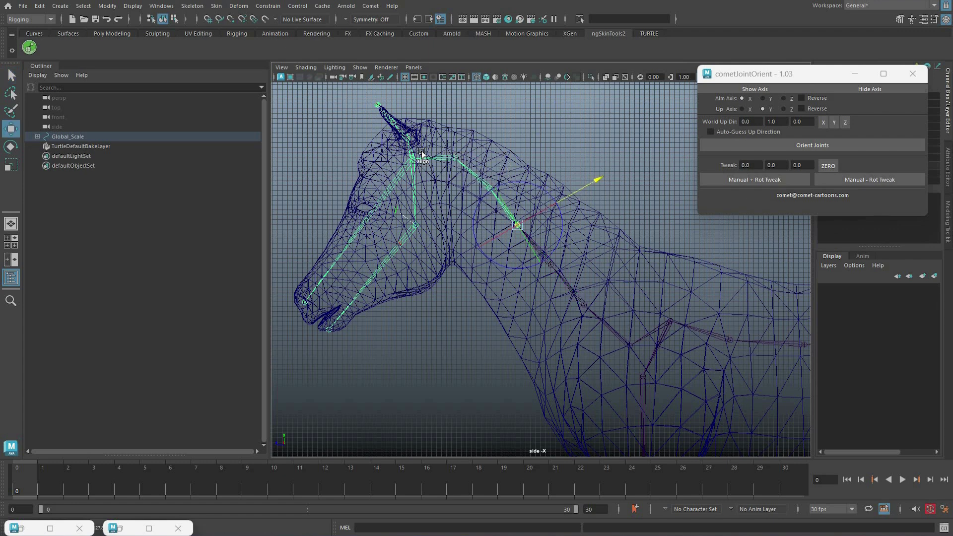
{"action": "key", "text": "Up"}
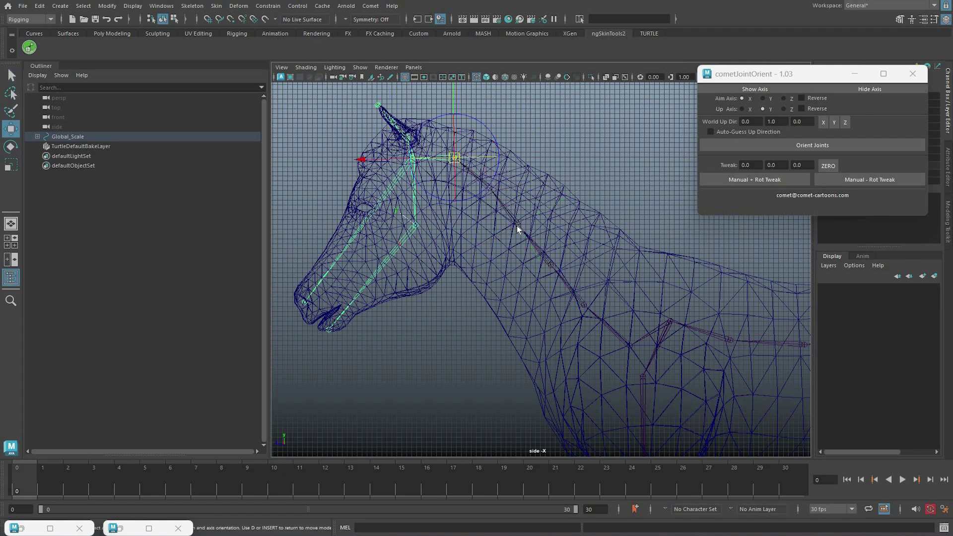
{"action": "key", "text": "Down"}
{"action": "key", "text": "d"}
{"action": "left_click", "coordinate": [551, 265]}
{"action": "key", "text": "d"}
{"action": "key", "text": "q"}
- Refine the pivots of the second and third neck joints, switching between them to keep the chain smooth
{"action": "key", "text": "Up"}
{"action": "key", "text": "w"}
{"action": "key", "text": "d"}
{"action": "key", "text": "q"}
{"action": "key", "text": "Down"}
{"action": "key", "text": "w"}
{"action": "key", "text": "Up"}
{"action": "key", "text": "q"}
{"action": "key", "text": "w"}
{"action": "key", "text": "d"}
{"action": "key", "text": "q"}
- Even out the spacing between the second and third neck joints and check it against the whole horse
{"action": "left_click", "coordinate": [597, 251]}
{"action": "left_click", "coordinate": [583, 304]}
{"action": "scroll", "coordinate": [608, 247], "scroll_direction": "down", "scroll_amount": 1}
{"action": "key", "text": "Down"}
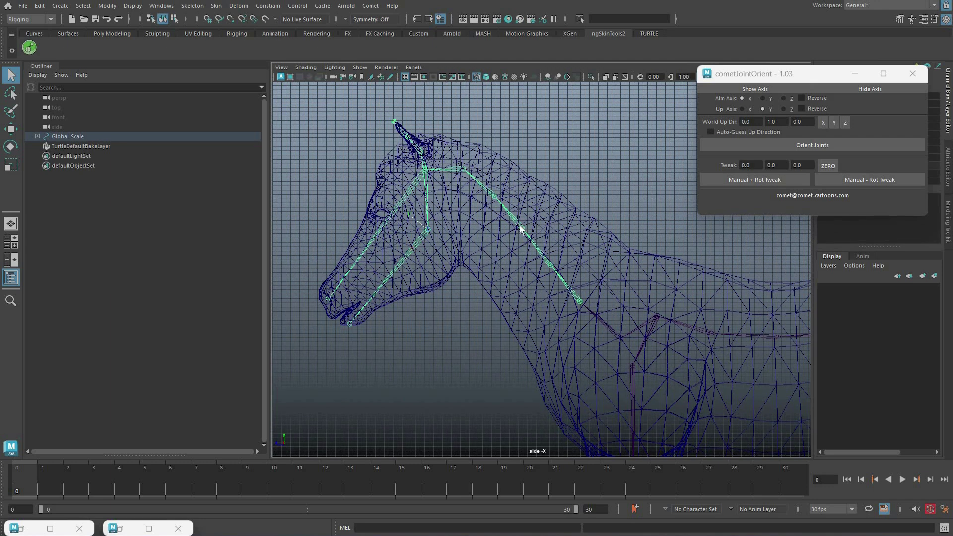
{"action": "key", "text": "w"}
{"action": "key", "text": "d"}
{"action": "key", "text": "Up"}
{"action": "key", "text": "q"}
{"action": "key", "text": "w"}
{"action": "key", "text": "d"}
{"action": "key", "text": "q"}
{"action": "left_click", "coordinate": [634, 223]}
{"action": "left_click", "coordinate": [578, 299]}
{"action": "key", "text": "w"}
{"action": "scroll", "coordinate": [581, 226], "scroll_direction": "down", "scroll_amount": 2}
{"action": "scroll", "coordinate": [582, 227], "scroll_direction": "down", "scroll_amount": 2}
{"action": "middle_click_drag", "start_coordinate": [509, 284], "coordinate": [414, 260], "text": "alt"}
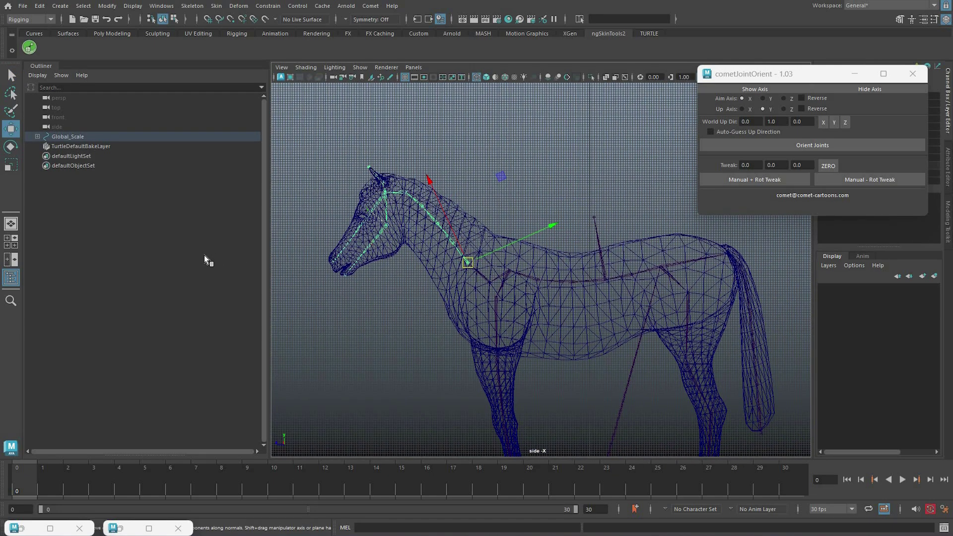
- Locate neck_01 in the skeleton hierarchy and bring the second neck joint's pivot into line with the rest of the neck
{"action": "key", "text": "q"}
{"action": "key", "text": "Up"}
{"action": "key", "text": "w"}
{"action": "key", "text": "f"}
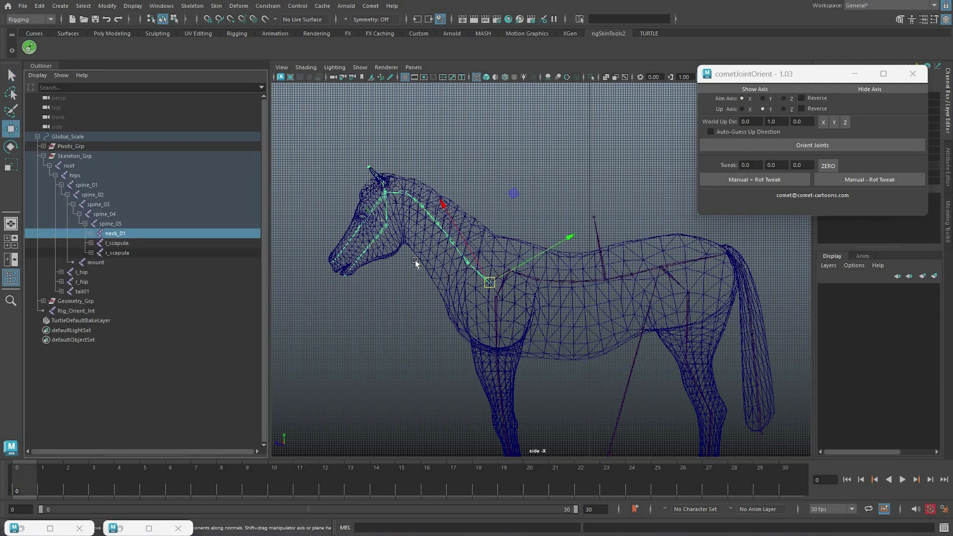
{"action": "scroll", "coordinate": [491, 252], "scroll_direction": "up", "scroll_amount": 6}
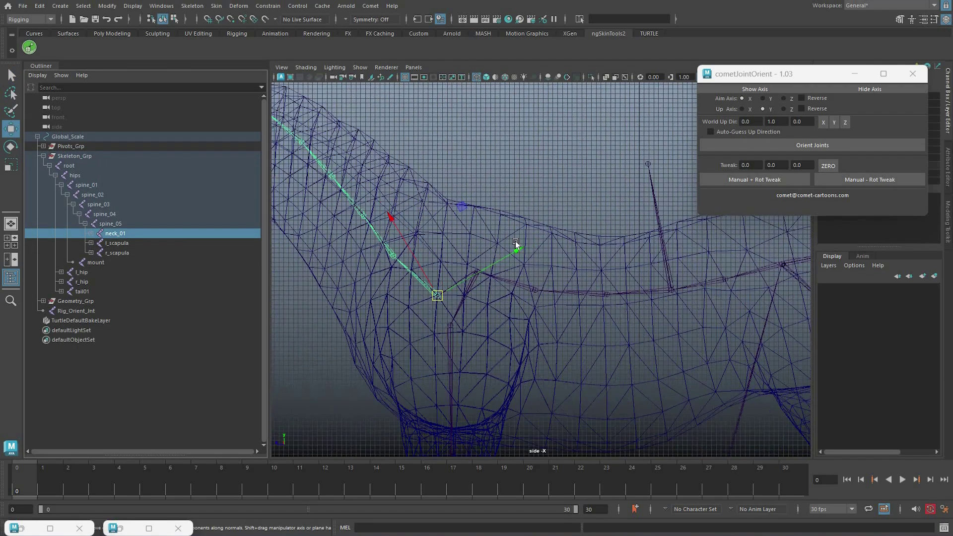
{"action": "key", "text": "Up"}
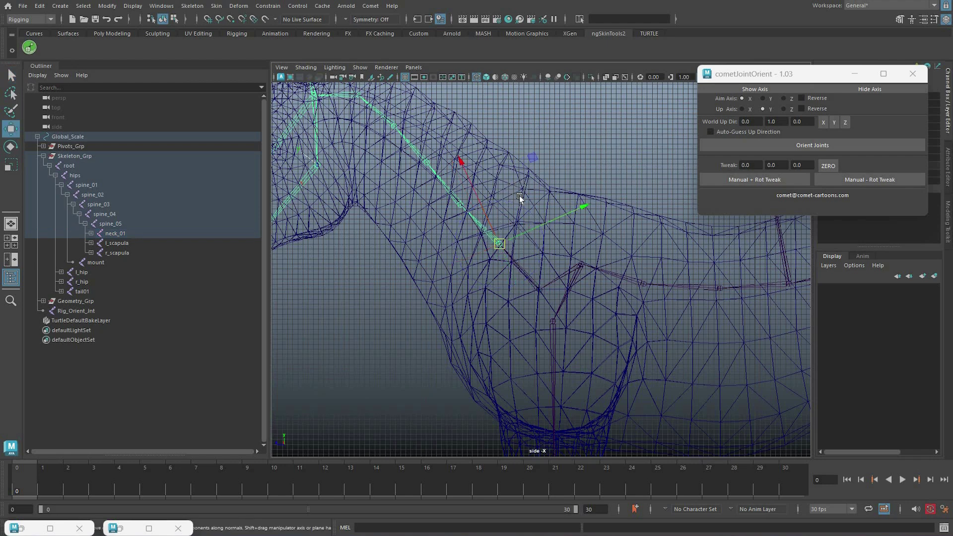
{"action": "key", "text": "Up"}
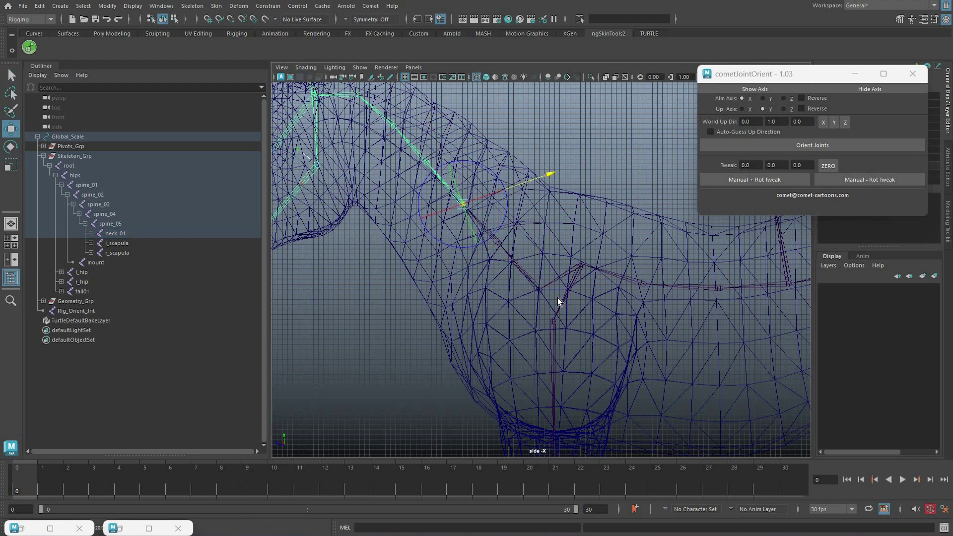
- Reselect neck_01 to view the full neck chain and fine-tune the third neck joint's pivot
{"action": "key", "text": "q"}
{"action": "left_click", "coordinate": [531, 285]}
{"action": "scroll", "coordinate": [532, 288], "scroll_direction": "down", "scroll_amount": 3}
{"action": "middle_click_drag", "start_coordinate": [533, 287], "coordinate": [559, 321], "text": "alt"}
{"action": "scroll", "coordinate": [546, 304], "scroll_direction": "up", "scroll_amount": 3}
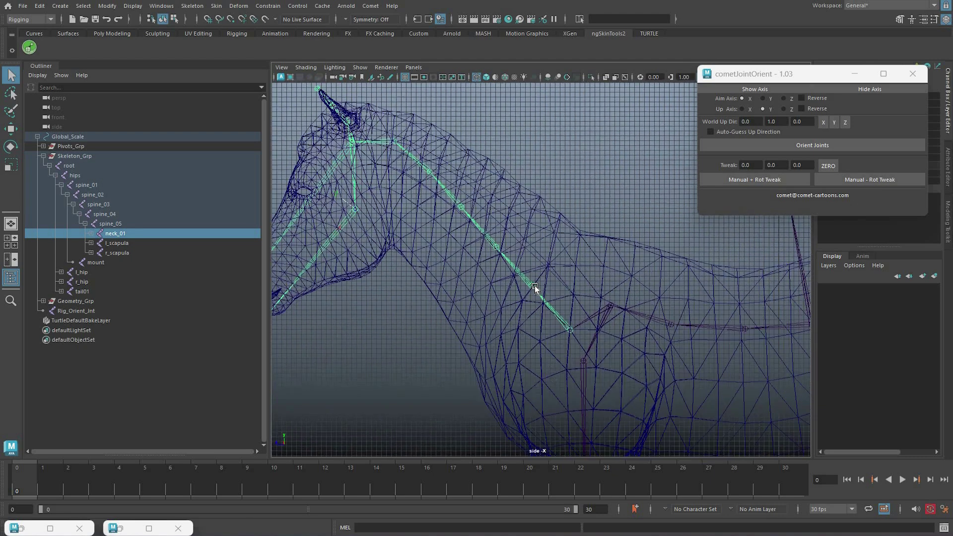
{"action": "left_click", "coordinate": [501, 251]}
{"action": "key", "text": "w"}
{"action": "key", "text": "d"}
{"action": "key", "text": "q"}
{"action": "left_click", "coordinate": [468, 212]}
{"action": "key", "text": "w"}
{"action": "key", "text": "d"}
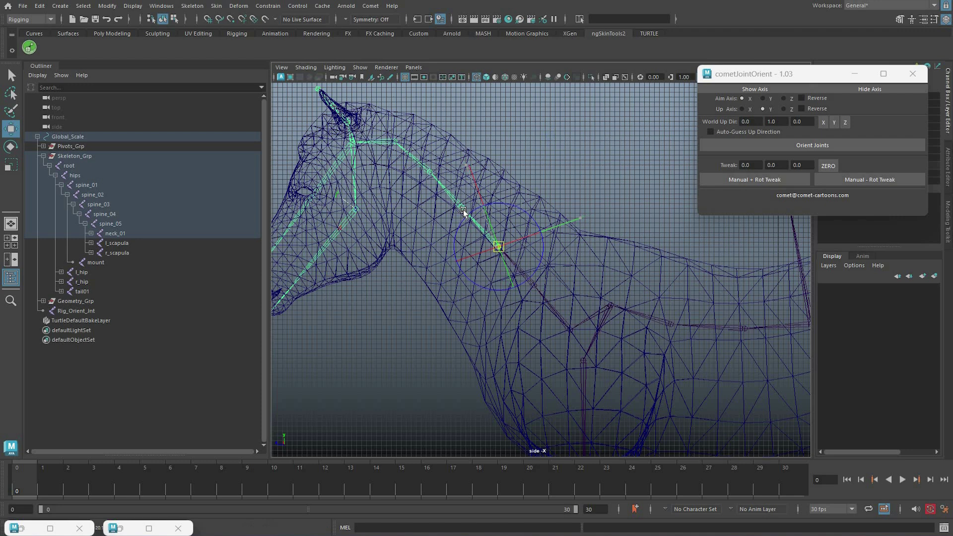
- Fine-tune the pivots of the fourth and fifth neck joints to keep the upper neck curve evenly spaced
{"action": "key", "text": "q"}
{"action": "left_click", "coordinate": [461, 209]}
{"action": "key", "text": "w"}
{"action": "key", "text": "d"}
{"action": "middle_click_drag", "start_coordinate": [429, 176], "coordinate": [432, 177]}
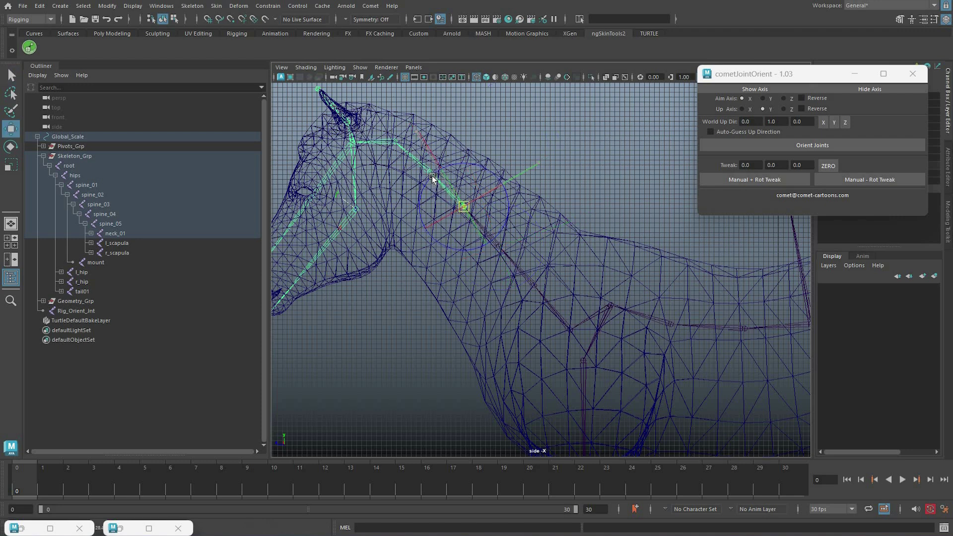
{"action": "key", "text": "q"}
{"action": "left_click", "coordinate": [433, 176]}
{"action": "key", "text": "w"}
{"action": "middle_click_drag", "start_coordinate": [543, 290], "coordinate": [543, 290]}
{"action": "key", "text": "q"}
- Examine the second neck joint and the overall flow of the neck chain inside the horse mesh
{"action": "left_click", "coordinate": [448, 170]}
{"action": "left_click", "coordinate": [481, 159]}
{"action": "key", "text": "w"}
{"action": "scroll", "coordinate": [477, 162], "scroll_direction": "down", "scroll_amount": 3}
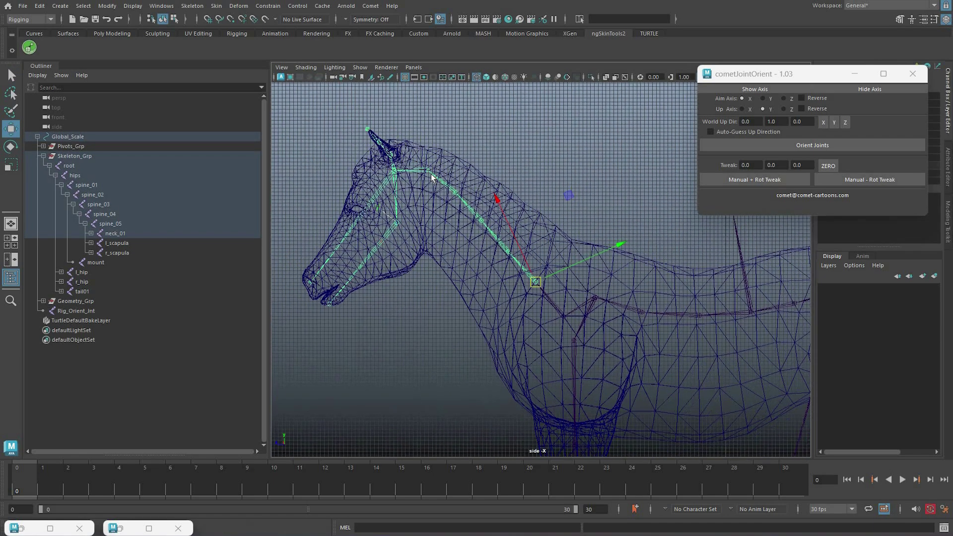
{"action": "key", "text": "q"}
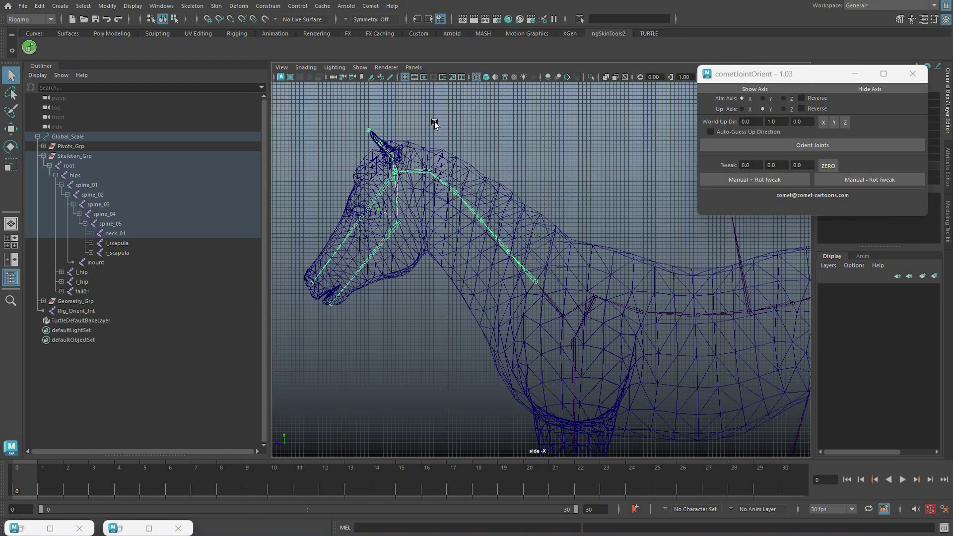
{"action": "left_click", "coordinate": [521, 195]}
{"action": "scroll", "coordinate": [385, 202], "scroll_direction": "down", "scroll_amount": 5}
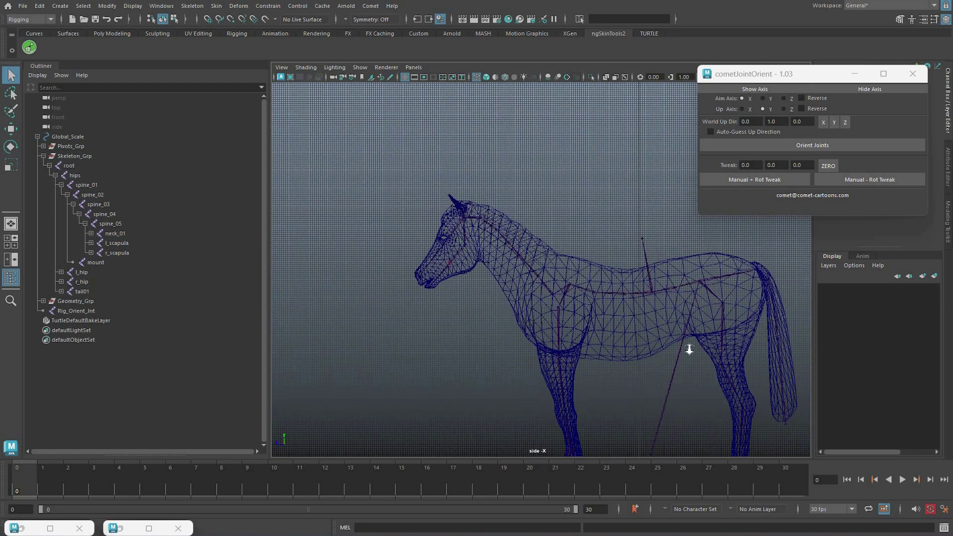
{"action": "scroll", "coordinate": [648, 283], "scroll_direction": "up", "scroll_amount": 5}
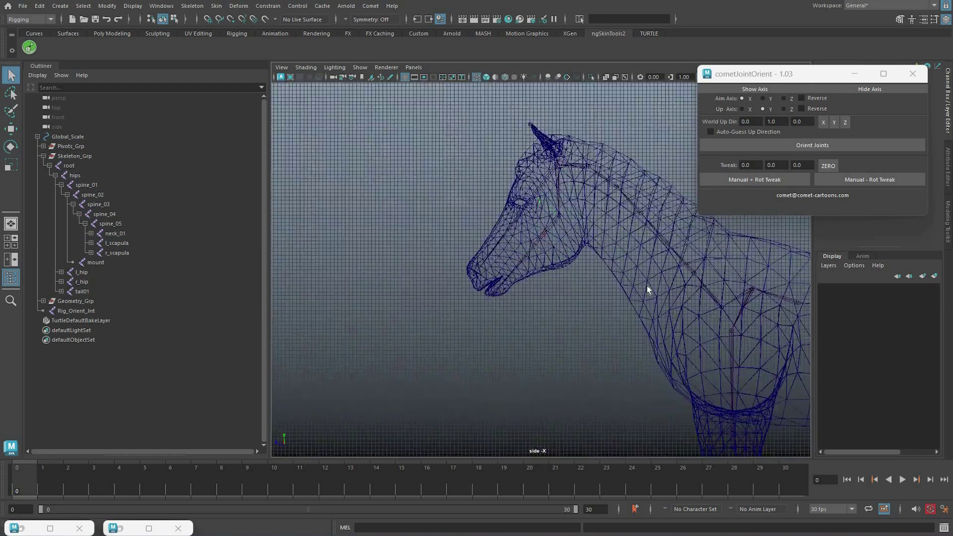
- Reapply the joint orientation to the jaw joint and hide its displayed axis
{"action": "left_click", "coordinate": [540, 231]}
{"action": "left_click", "coordinate": [794, 145]}
{"action": "left_click", "coordinate": [863, 90]}
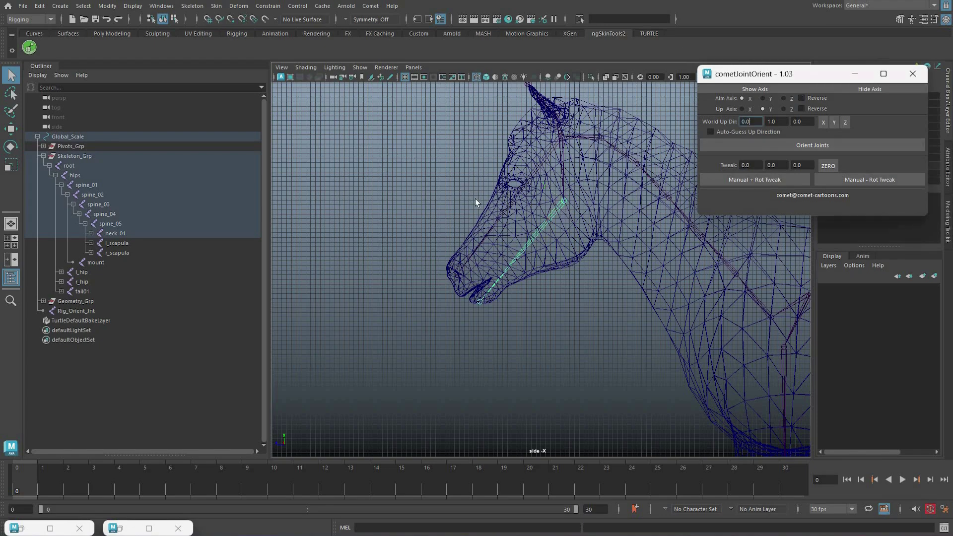
{"action": "left_click", "coordinate": [580, 269]}
- Bind the horse mesh to the root joint's skeleton and clear the selection
{"action": "scroll", "coordinate": [581, 269], "scroll_direction": "down", "scroll_amount": 6}
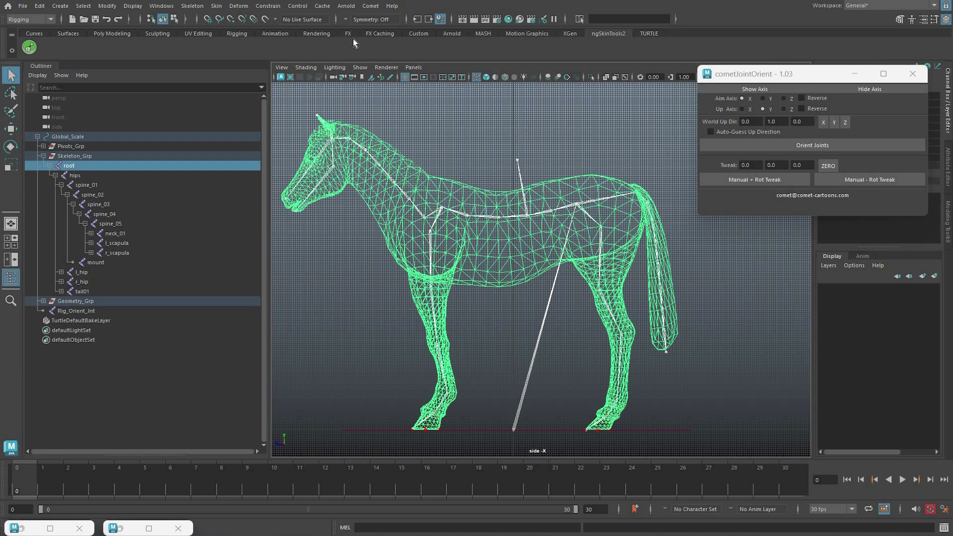
{"action": "left_click", "coordinate": [216, 6]}
{"action": "left_click", "coordinate": [345, 33]}
{"action": "left_click", "coordinate": [524, 272]}
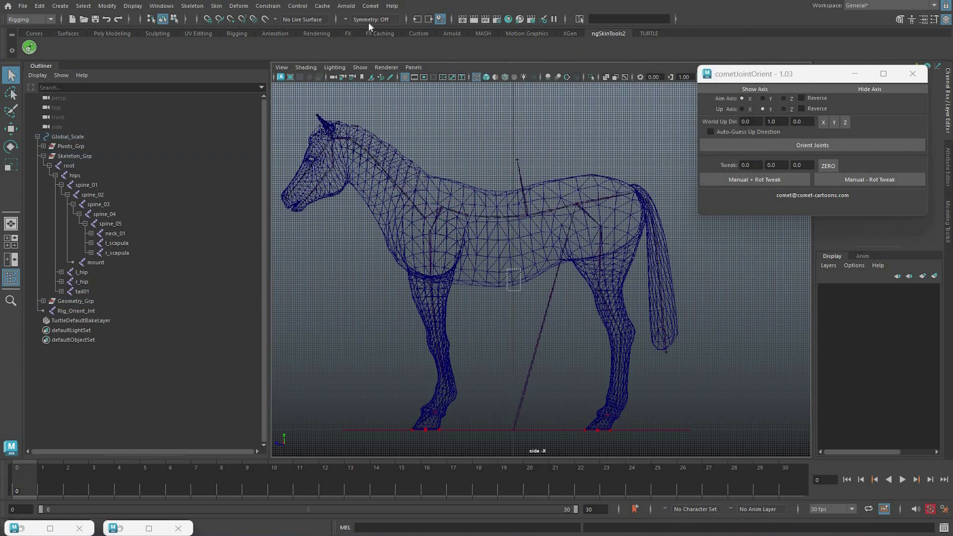
- Import MyHorseWeights.json onto the horse mesh in ngSkinTools, mapping the weights by vertex ID
{"action": "left_click", "coordinate": [51, 528]}
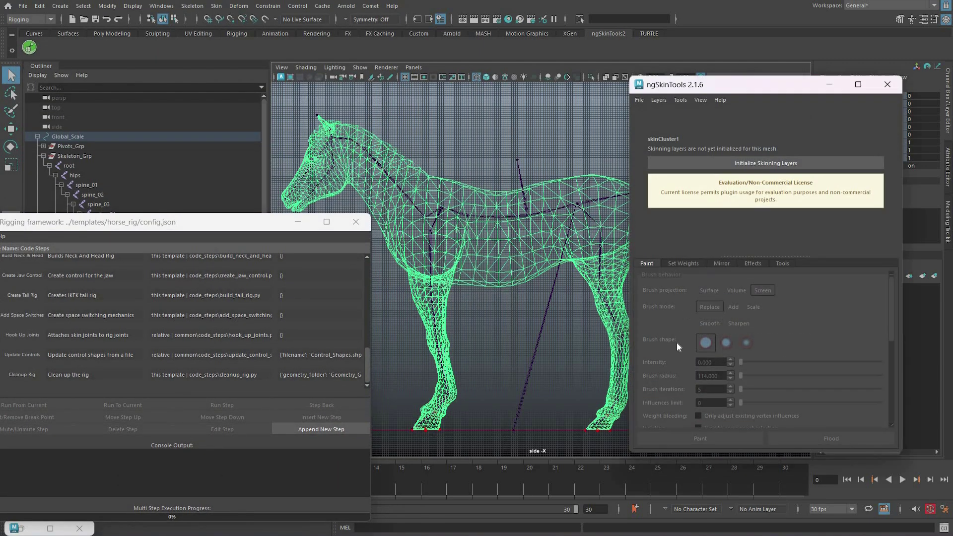
{"action": "left_click", "coordinate": [640, 100]}
{"action": "left_click", "coordinate": [660, 124]}
{"action": "scroll", "coordinate": [719, 261], "scroll_direction": "down", "scroll_amount": 2}
{"action": "left_click", "coordinate": [629, 403]}
{"action": "left_click", "coordinate": [844, 477]}
{"action": "left_click", "coordinate": [729, 228]}
{"action": "left_click", "coordinate": [717, 251]}
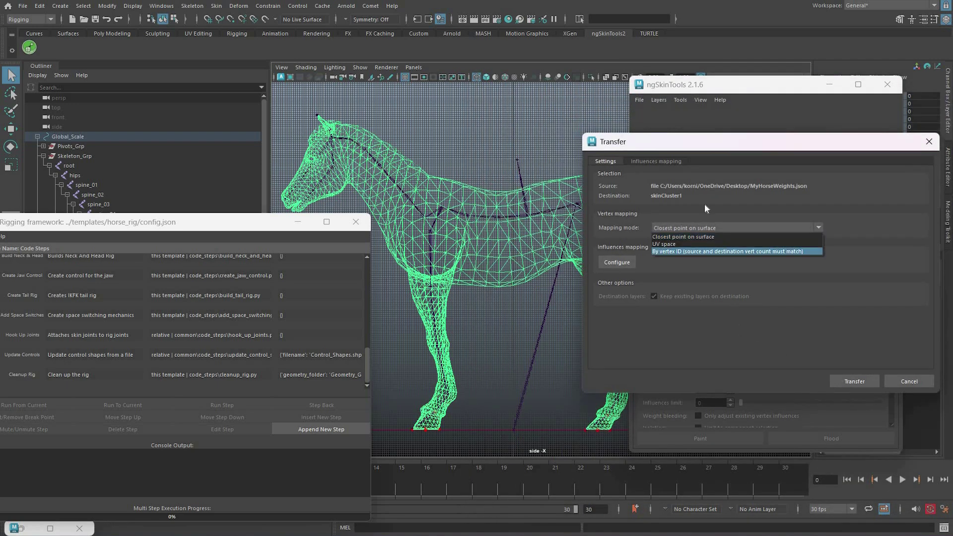
{"action": "key", "text": "Return"}
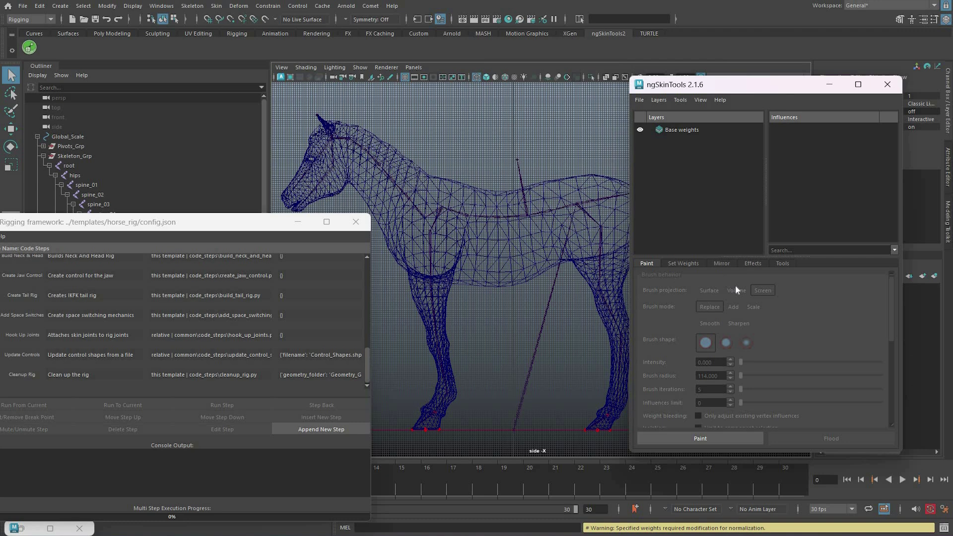
- Delete all custom ngSkinTools nodes from the scene, keeping the horse's skin weights
{"action": "left_click", "coordinate": [680, 100]}
{"action": "left_click", "coordinate": [719, 161]}
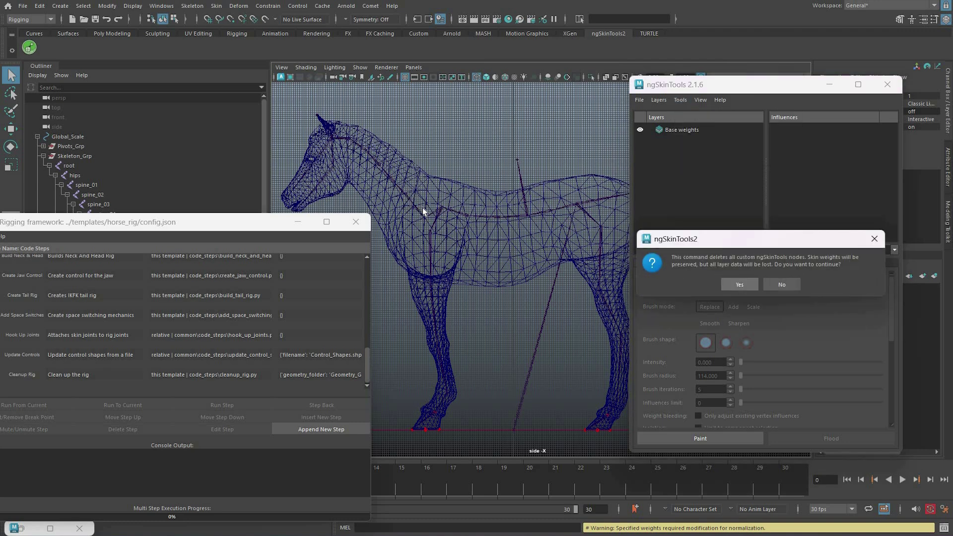
{"action": "left_click", "coordinate": [739, 284]}
- Try rotating the base neck joint and its child joint to test the restored skin weights, undoing each rotation
{"action": "left_click", "coordinate": [471, 144]}
{"action": "left_click", "coordinate": [475, 142]}
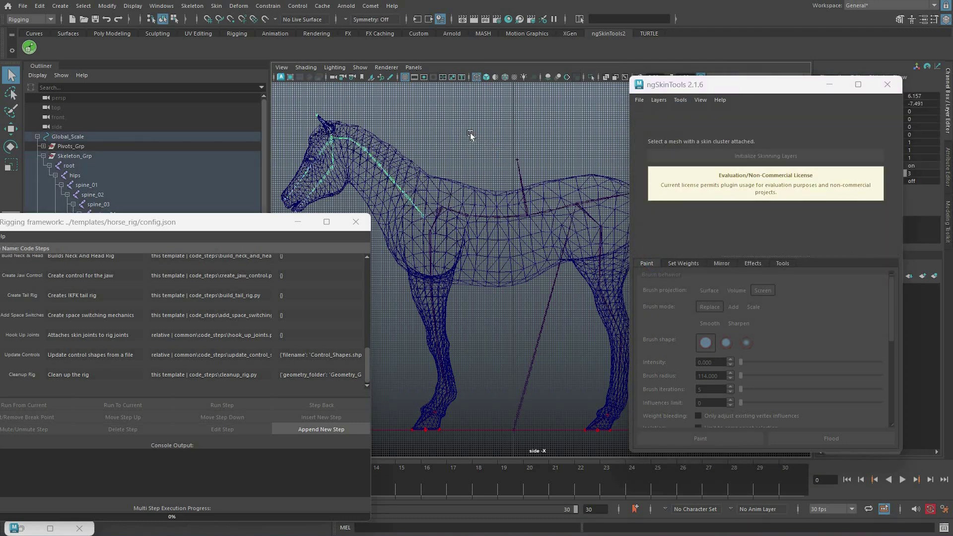
{"action": "key", "text": "e"}
{"action": "left_click_drag", "start_coordinate": [434, 170], "coordinate": [428, 99]}
{"action": "key", "text": "ctrl+z"}
{"action": "key", "text": "q"}
{"action": "key", "text": "Down"}
{"action": "key", "text": "e"}
{"action": "middle_click_drag", "start_coordinate": [555, 111], "coordinate": [562, 158]}
{"action": "key", "text": "ctrl+z"}
{"action": "key", "text": "q"}
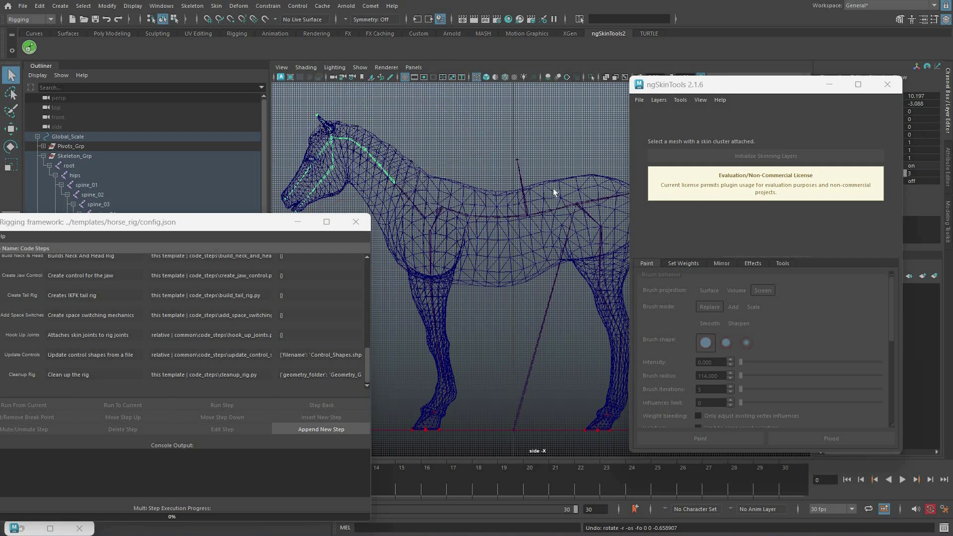
- Close ngSkinTools, select the horse mesh, and close the rigging framework window
{"action": "left_click", "coordinate": [887, 85]}
{"action": "left_click", "coordinate": [378, 138]}
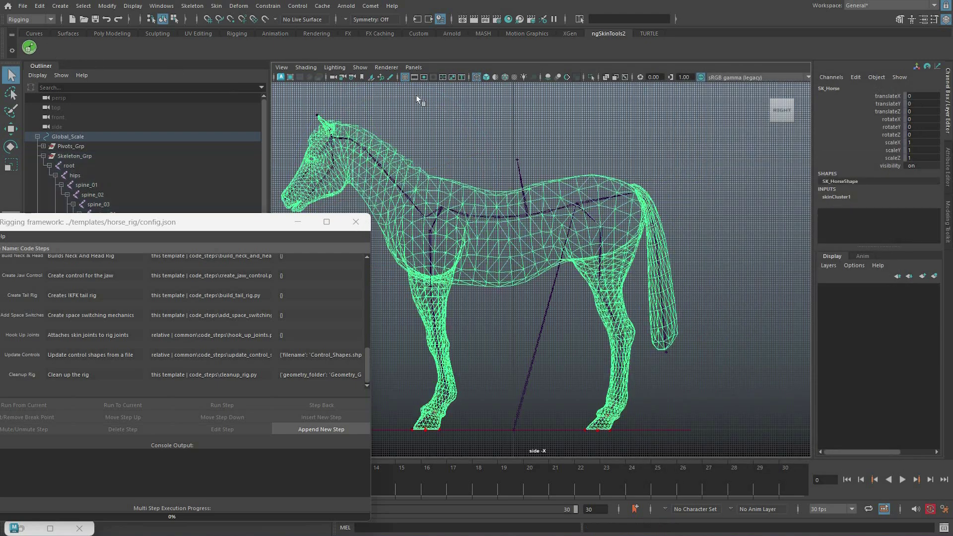
{"action": "left_click", "coordinate": [355, 222]}
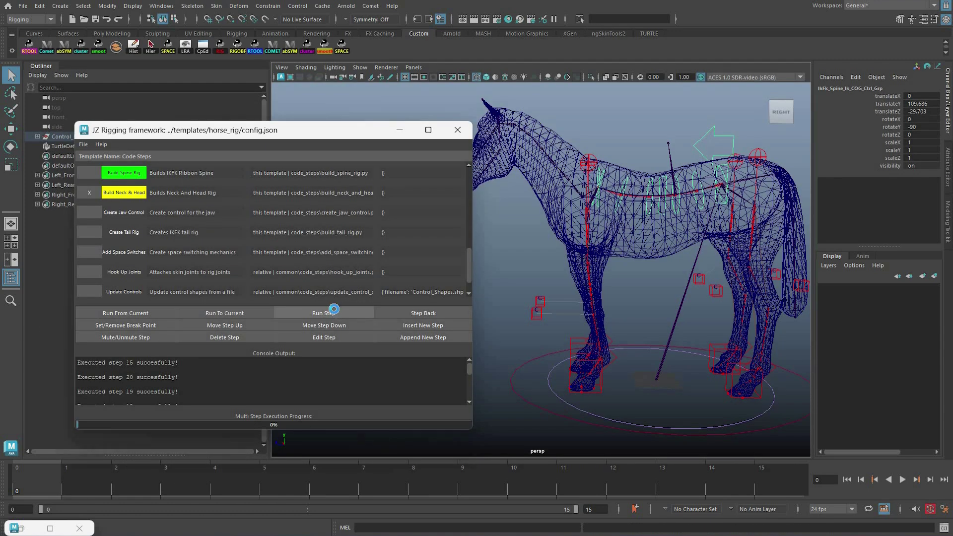
- Run the template's build steps from Build Neck & Head through Hook Up Joints
{"action": "left_click", "coordinate": [333, 309]}
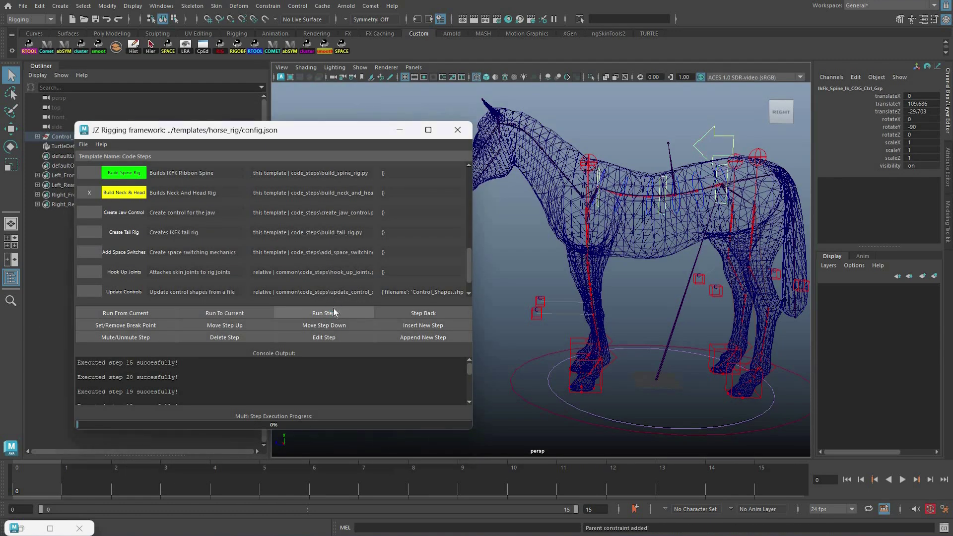
{"action": "left_click", "coordinate": [333, 312]}
{"action": "left_click", "coordinate": [335, 310]}
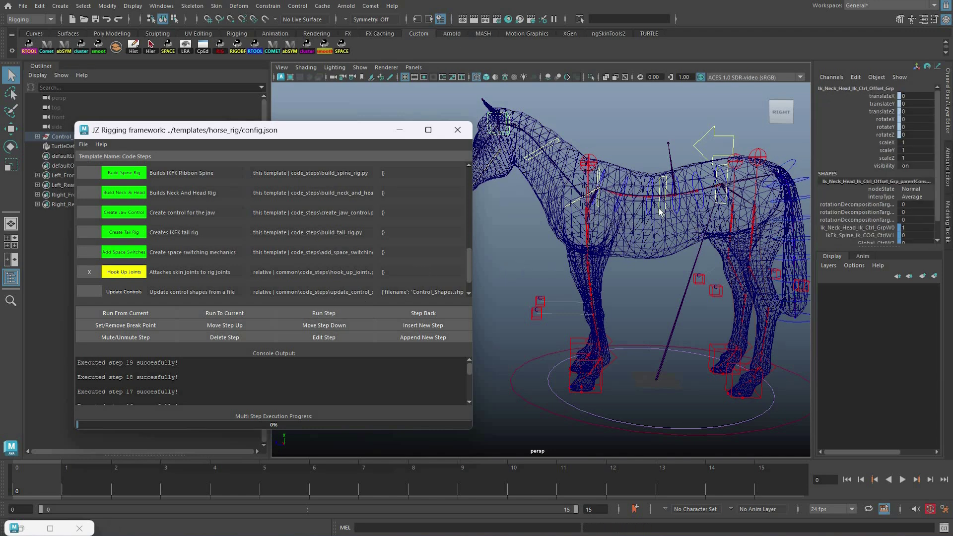
{"action": "key", "text": "f"}
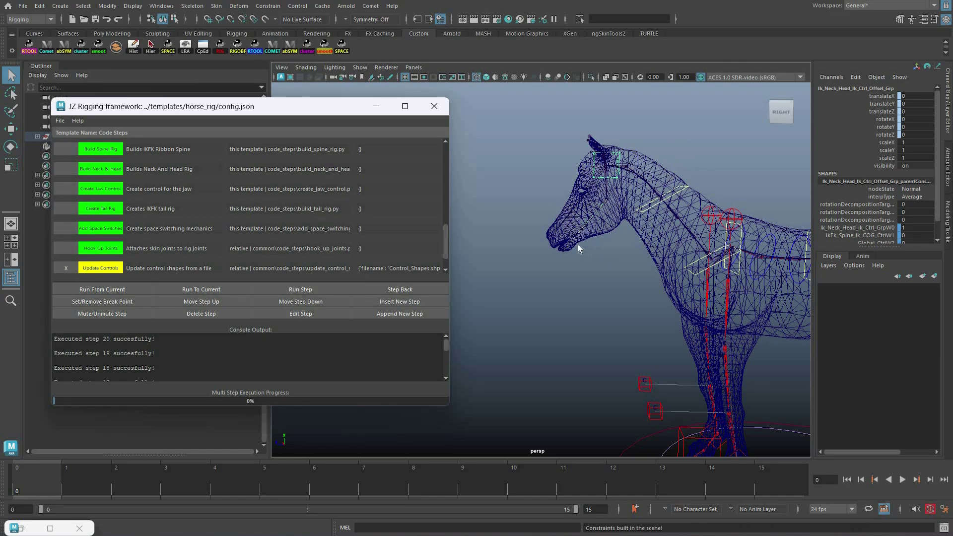
- Scale the jaw control's CVs so the curve extends around the horse's lower jaw and past the muzzle
{"action": "scroll", "coordinate": [578, 248], "scroll_direction": "up", "scroll_amount": 10}
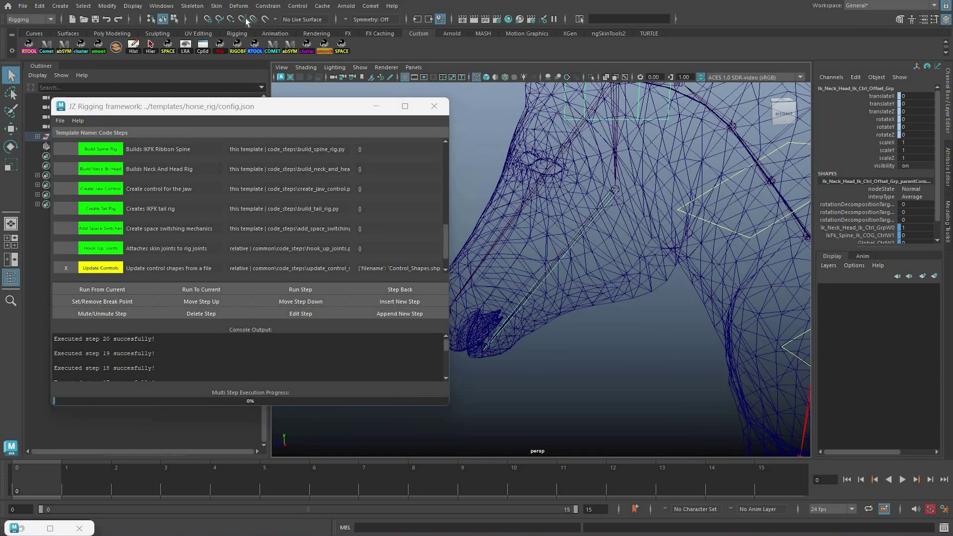
{"action": "left_click", "coordinate": [550, 269]}
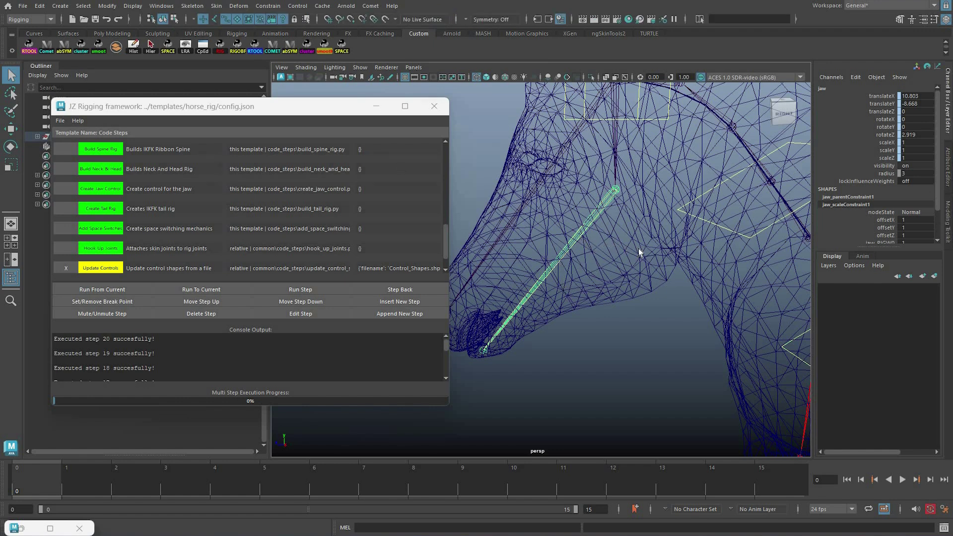
{"action": "left_click", "coordinate": [578, 233]}
{"action": "left_click", "coordinate": [582, 232]}
{"action": "left_click", "coordinate": [602, 212]}
{"action": "left_click_drag", "start_coordinate": [604, 213], "coordinate": [472, 386], "text": "alt"}
{"action": "key", "text": "F8"}
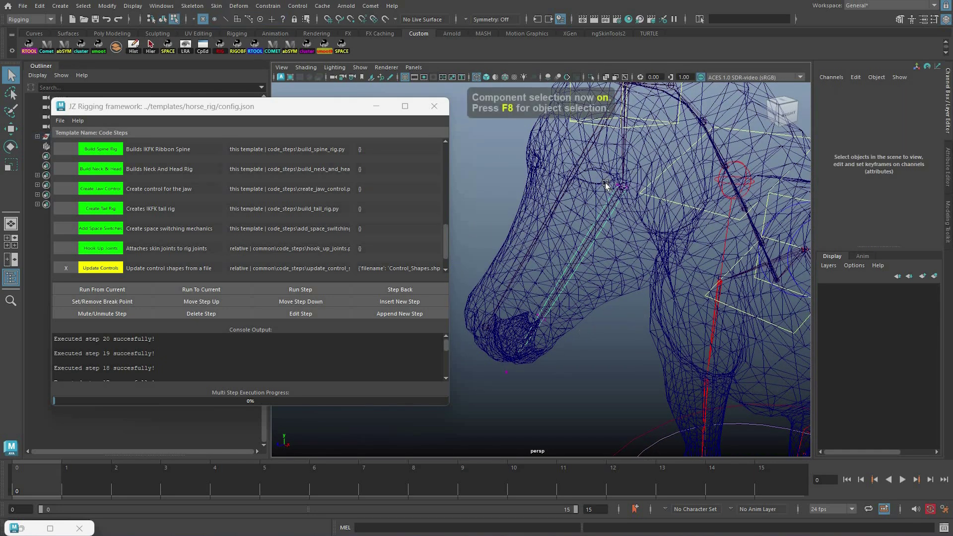
{"action": "key", "text": "r"}
{"action": "left_click_drag", "start_coordinate": [645, 318], "coordinate": [610, 188], "text": "alt"}
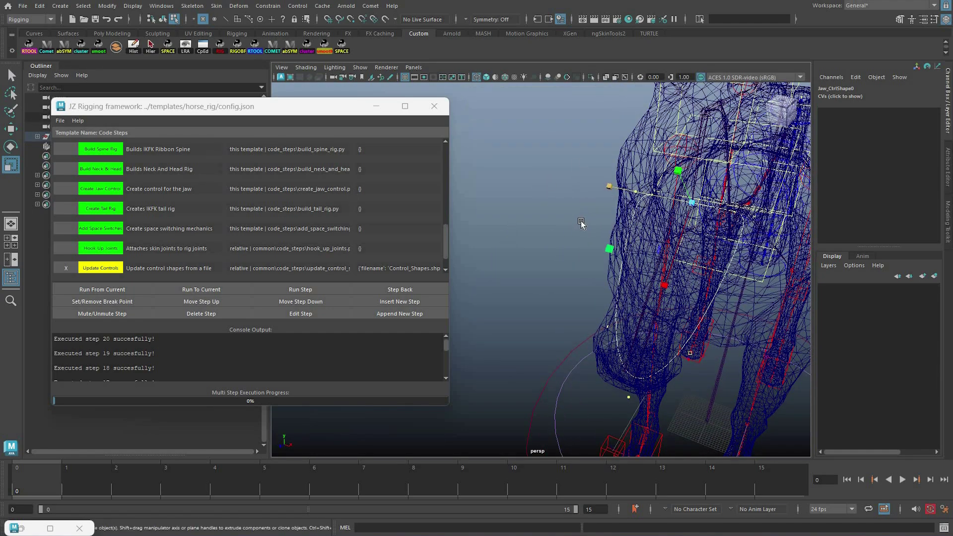
{"action": "key", "text": "f"}
{"action": "middle_click_drag", "start_coordinate": [586, 252], "coordinate": [670, 266]}
{"action": "left_click_drag", "start_coordinate": [670, 266], "coordinate": [674, 293], "text": "alt"}
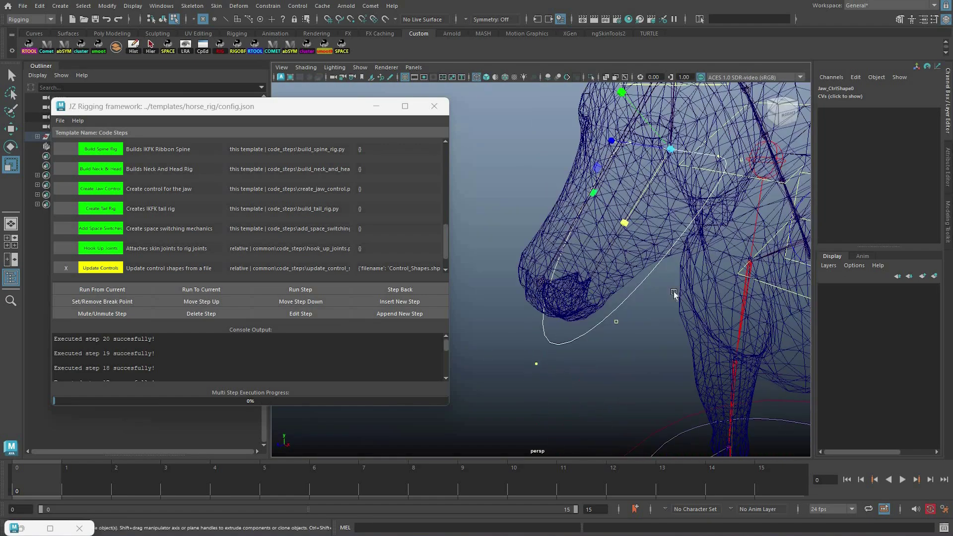
{"action": "key", "text": "5"}
{"action": "key", "text": "4"}
{"action": "middle_click_drag", "start_coordinate": [689, 124], "coordinate": [666, 211], "text": "alt"}
{"action": "scroll", "coordinate": [666, 210], "scroll_direction": "down", "scroll_amount": 5}
{"action": "mouse_move", "coordinate": [665, 210]}
{"action": "left_mouse_down", "text": "alt"}
{"action": "mouse_move", "coordinate": [666, 219]}
{"action": "mouse_move", "coordinate": [563, 124]}
{"action": "left_mouse_up", "text": "alt"}
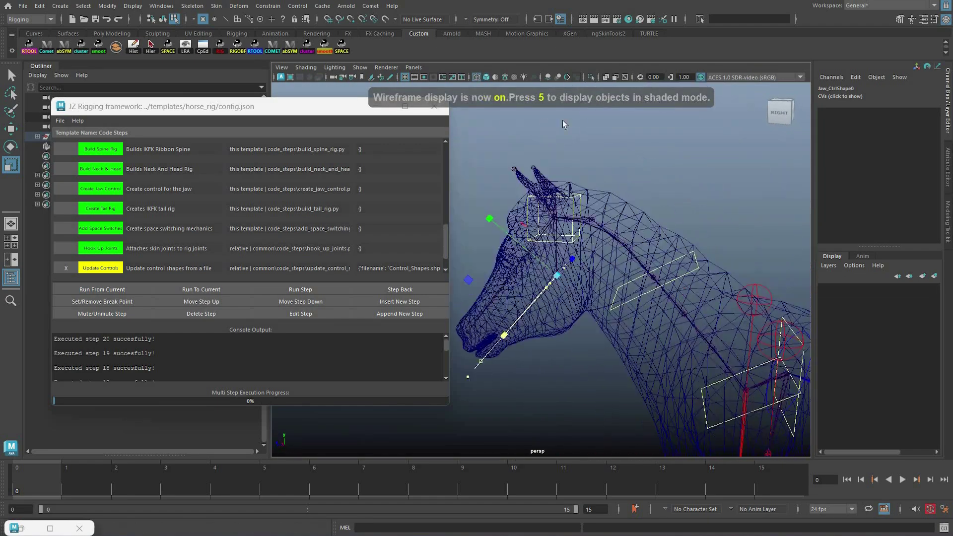
{"action": "middle_click_drag", "start_coordinate": [563, 124], "coordinate": [631, 167], "text": "alt"}
{"action": "scroll", "coordinate": [631, 167], "scroll_direction": "up", "scroll_amount": 4}
{"action": "key", "text": "q"}
- Select the neck rig's head IK control and scale up its CVs around the horse's head
{"action": "key", "text": "F8"}
{"action": "left_click", "coordinate": [638, 187]}
{"action": "left_click", "coordinate": [595, 268]}
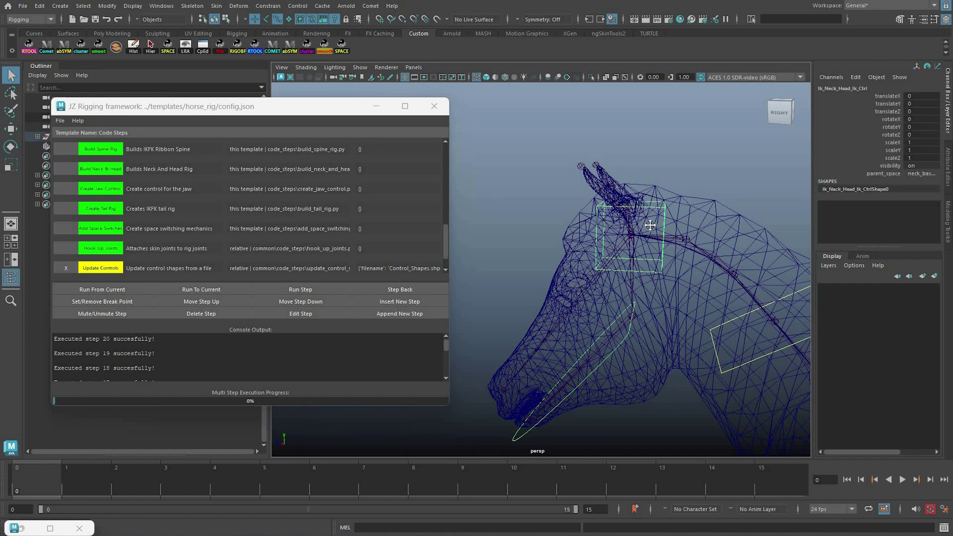
{"action": "key", "text": "F8"}
{"action": "left_click_drag", "start_coordinate": [695, 178], "coordinate": [646, 227]}
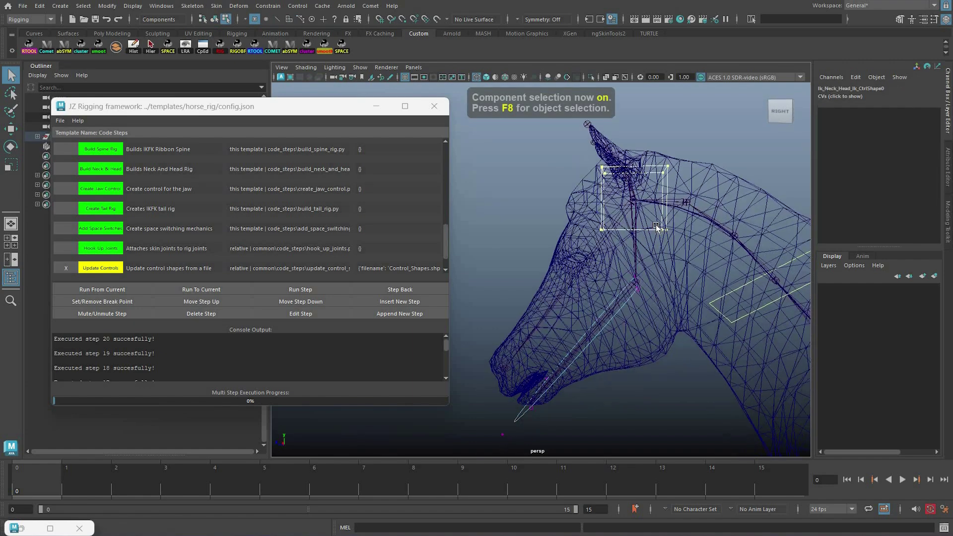
{"action": "middle_click_drag", "start_coordinate": [646, 226], "coordinate": [606, 217], "text": "alt"}
{"action": "key", "text": "r"}
{"action": "left_click_drag", "start_coordinate": [604, 196], "coordinate": [703, 199]}
{"action": "key", "text": "w"}
{"action": "left_click_drag", "start_coordinate": [606, 129], "coordinate": [550, 213], "text": "alt"}
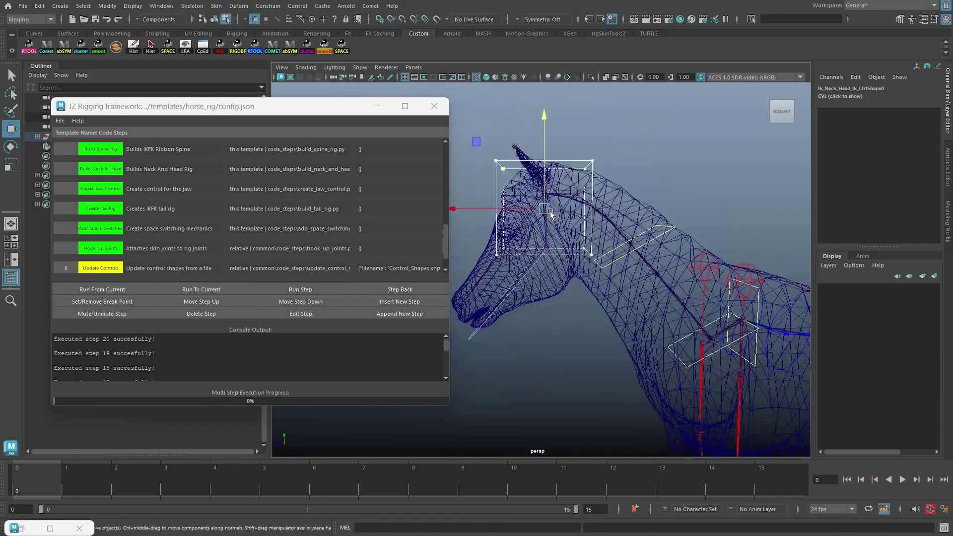
- Fine-tune the size and height of the head IK control's box so it encloses the head
{"action": "right_click_drag", "start_coordinate": [550, 213], "coordinate": [548, 185], "text": "alt"}
{"action": "key", "text": "r"}
{"action": "mouse_move", "coordinate": [543, 207]}
{"action": "left_mouse_down"}
{"action": "mouse_move", "coordinate": [554, 209]}
{"action": "mouse_move", "coordinate": [546, 195]}
{"action": "left_mouse_up"}
{"action": "key", "text": "w"}
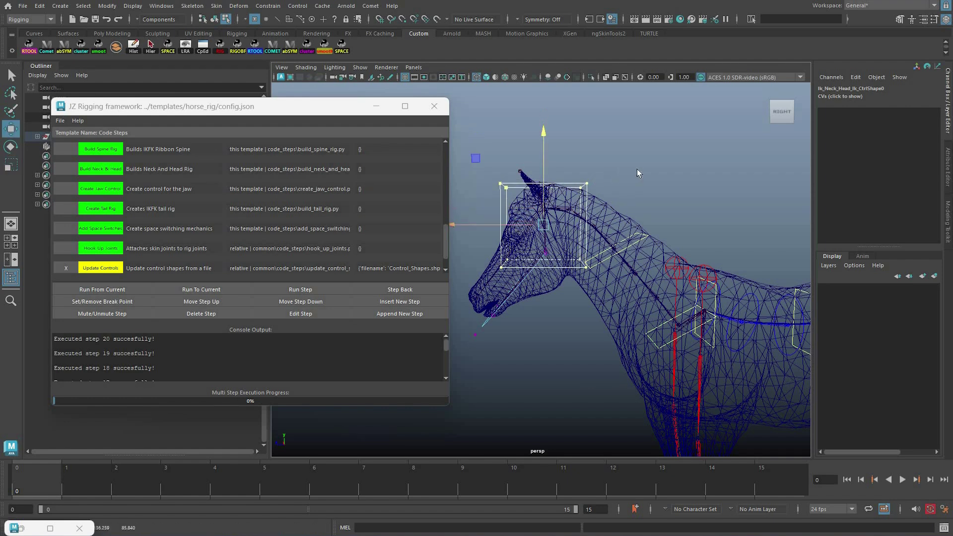
{"action": "key", "text": "F8"}
{"action": "key", "text": "q"}
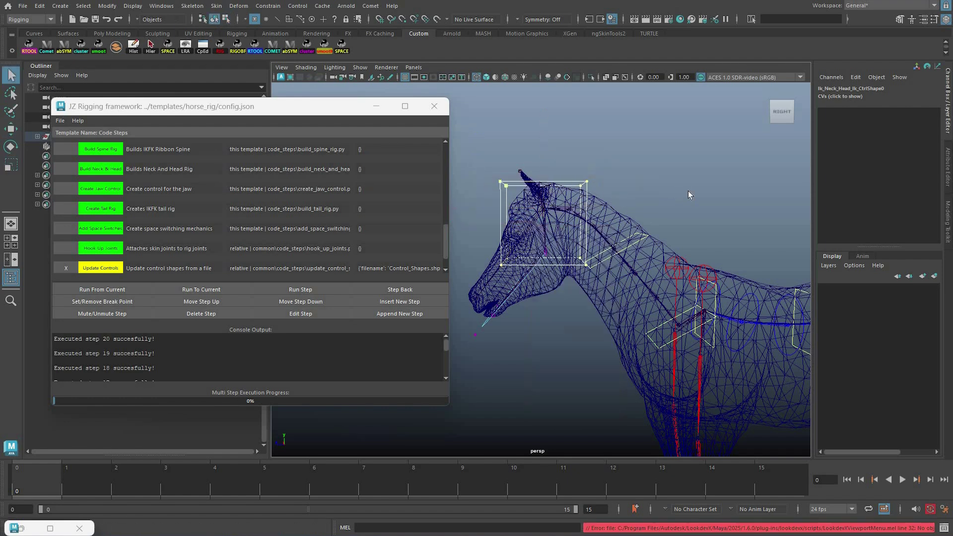
{"action": "left_click", "coordinate": [688, 191]}
{"action": "key", "text": "w"}
{"action": "left_click_drag", "start_coordinate": [685, 188], "coordinate": [668, 195], "text": "alt"}
{"action": "middle_click_drag", "start_coordinate": [668, 195], "coordinate": [677, 158], "text": "alt"}
{"action": "right_click_drag", "start_coordinate": [676, 158], "coordinate": [672, 186], "text": "alt"}
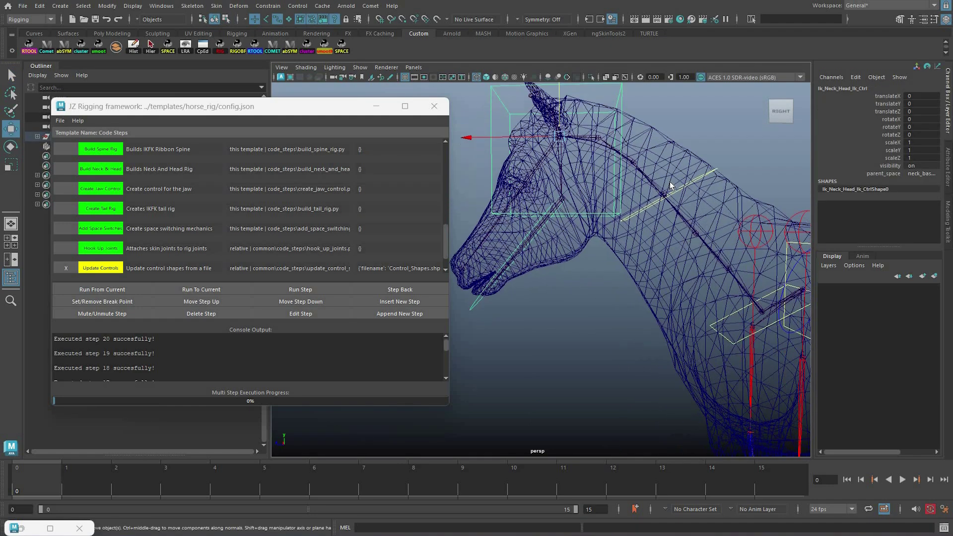
- Enlarge the mid-neck IK control by scaling its CVs beyond the neck's surface
{"action": "key", "text": "q"}
{"action": "left_click", "coordinate": [704, 172]}
{"action": "middle_click_drag", "start_coordinate": [658, 217], "coordinate": [634, 225], "text": "alt"}
{"action": "right_click_drag", "start_coordinate": [634, 225], "coordinate": [630, 212], "text": "alt"}
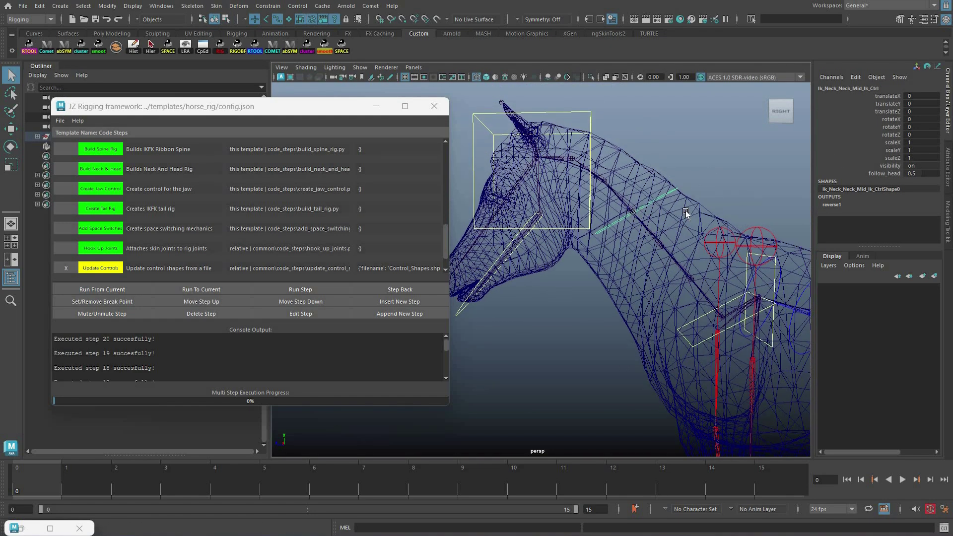
{"action": "key", "text": "F8"}
{"action": "key", "text": "r"}
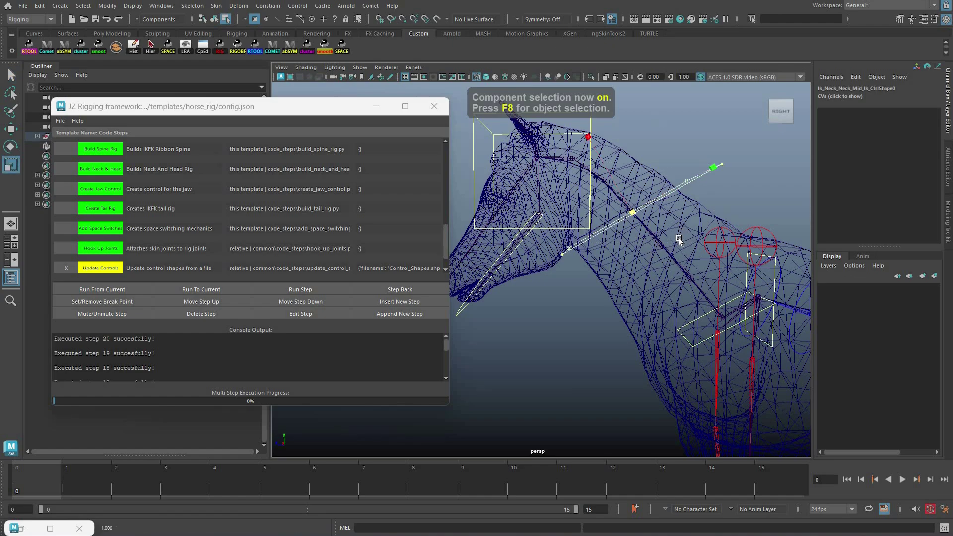
{"action": "left_click_drag", "start_coordinate": [673, 238], "coordinate": [629, 297], "text": "alt"}
{"action": "key", "text": "w"}
{"action": "right_click_drag", "start_coordinate": [629, 298], "coordinate": [671, 279], "text": "alt"}
{"action": "key", "text": "q"}
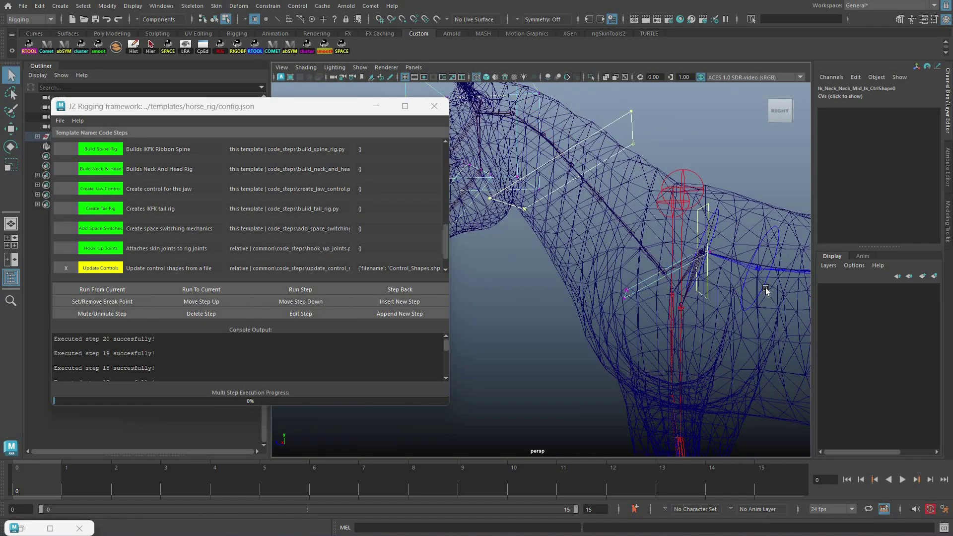
- Scale up the CVs of the control at the neck's base so it extends outside the horse's body
{"action": "left_click_drag", "start_coordinate": [769, 289], "coordinate": [768, 290]}
{"action": "key", "text": "r"}
{"action": "mouse_move", "coordinate": [664, 273]}
{"action": "left_mouse_down"}
{"action": "mouse_move", "coordinate": [676, 274]}
{"action": "mouse_move", "coordinate": [671, 261]}
{"action": "left_mouse_up"}
{"action": "mouse_move", "coordinate": [615, 250]}
{"action": "left_mouse_down", "text": "alt"}
{"action": "mouse_move", "coordinate": [631, 274]}
{"action": "mouse_move", "coordinate": [620, 256]}
{"action": "left_mouse_up", "text": "alt"}
{"action": "key", "text": "w"}
{"action": "key", "text": "q"}
{"action": "right_click_drag", "start_coordinate": [631, 271], "coordinate": [707, 221]}
{"action": "right_click_drag", "start_coordinate": [737, 192], "coordinate": [640, 226]}
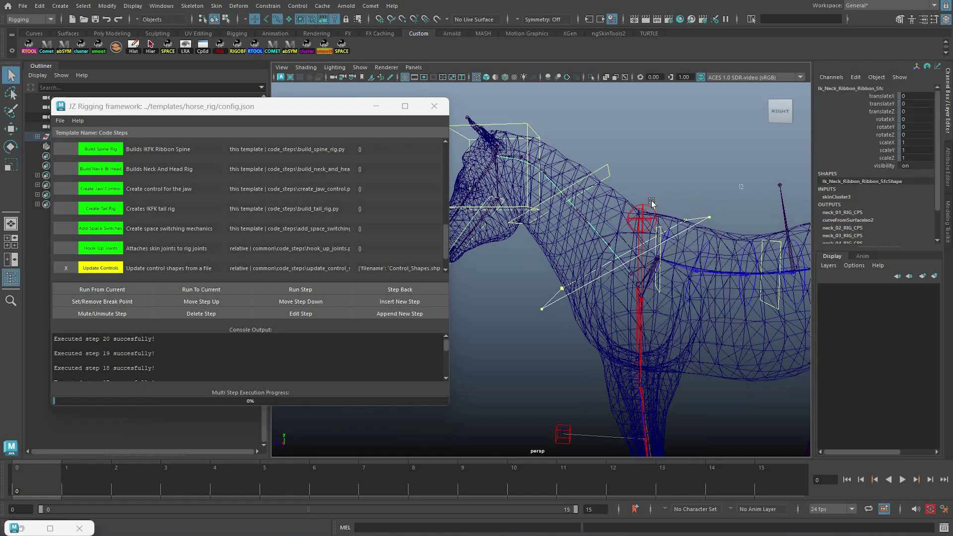
{"action": "key", "text": "w"}
{"action": "scroll", "coordinate": [617, 195], "scroll_direction": "down", "scroll_amount": 2}
{"action": "key", "text": "q"}
- Select the spine's chest IK control and scale its CVs until the shape surrounds the chest
{"action": "left_click", "coordinate": [641, 206]}
{"action": "middle_click_drag", "start_coordinate": [655, 173], "coordinate": [632, 210], "text": "alt"}
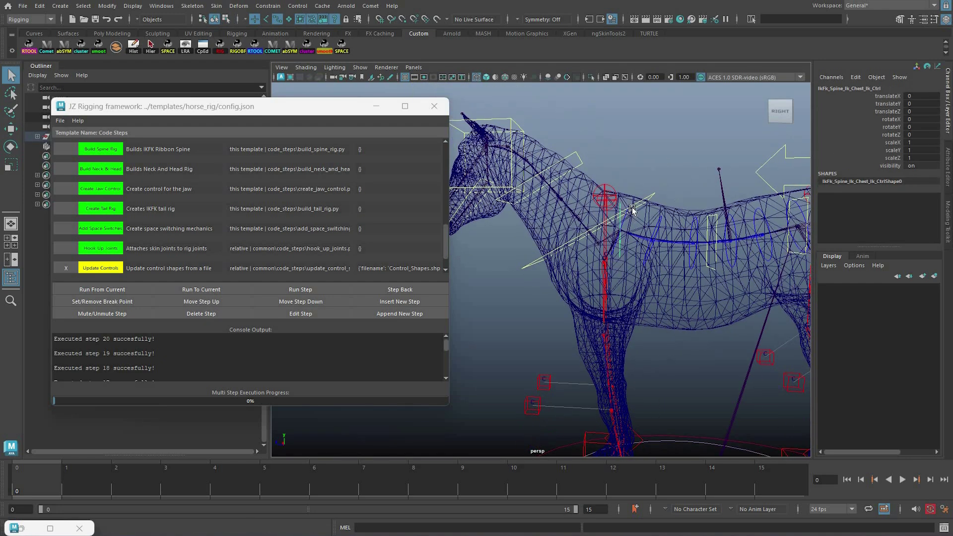
{"action": "key", "text": "F8"}
{"action": "left_click_drag", "start_coordinate": [666, 159], "coordinate": [601, 260]}
{"action": "key", "text": "r"}
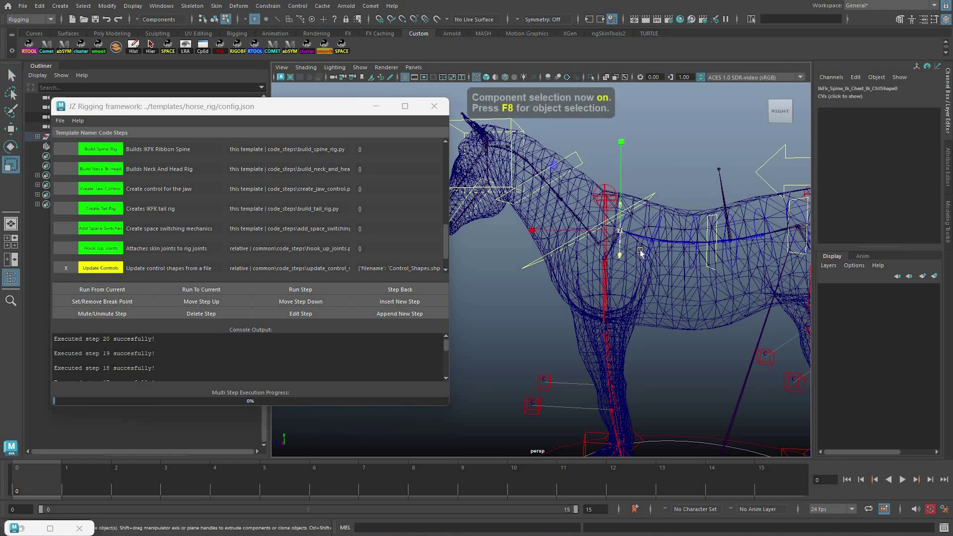
{"action": "left_click_drag", "start_coordinate": [613, 170], "coordinate": [612, 223], "text": "alt"}
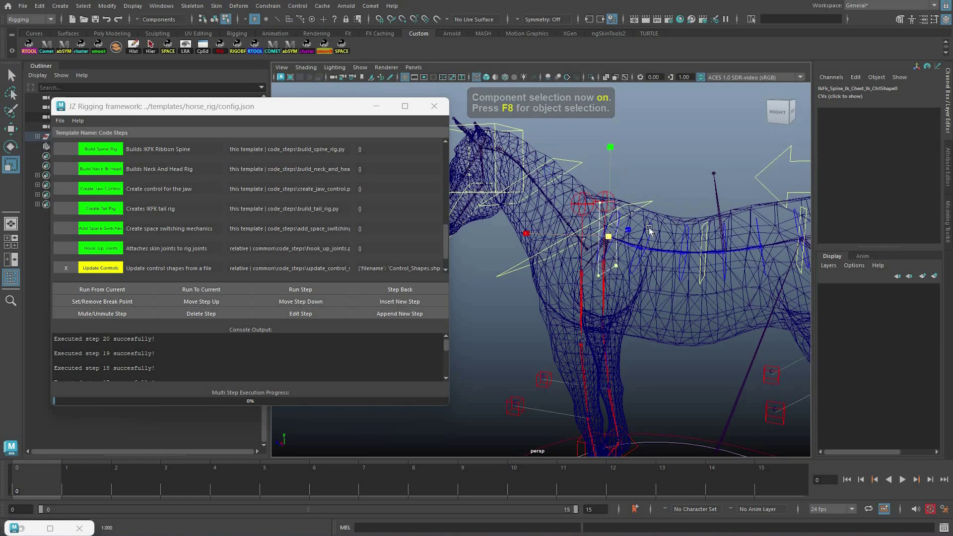
{"action": "key", "text": "w"}
{"action": "key", "text": "r"}
{"action": "left_click_drag", "start_coordinate": [613, 262], "coordinate": [564, 237], "text": "alt"}
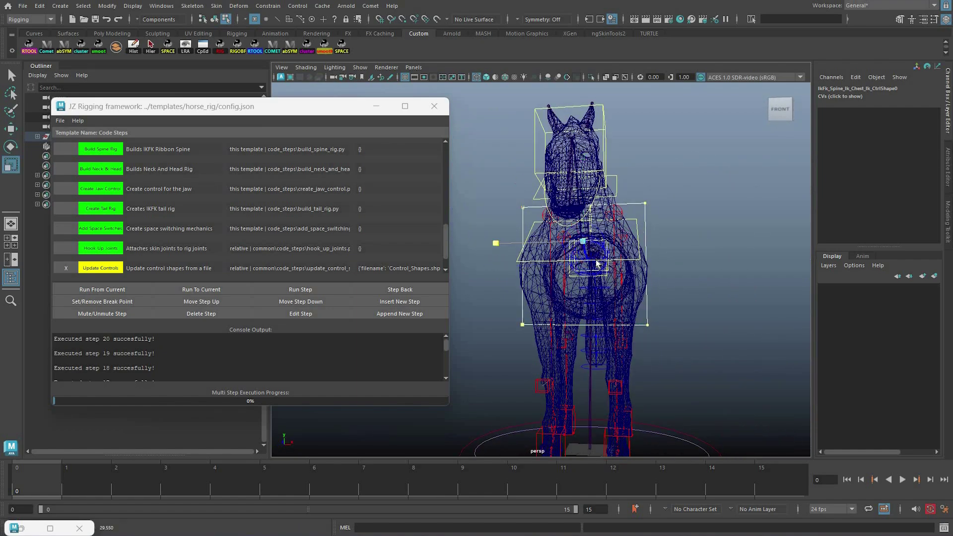
{"action": "key", "text": "q"}
- Scale up the CVs of the spine's abdomen IK control so it encloses the horse's belly and back
{"action": "left_click_drag", "start_coordinate": [607, 276], "coordinate": [597, 235], "text": "alt"}
{"action": "scroll", "coordinate": [597, 234], "scroll_direction": "up", "scroll_amount": 2}
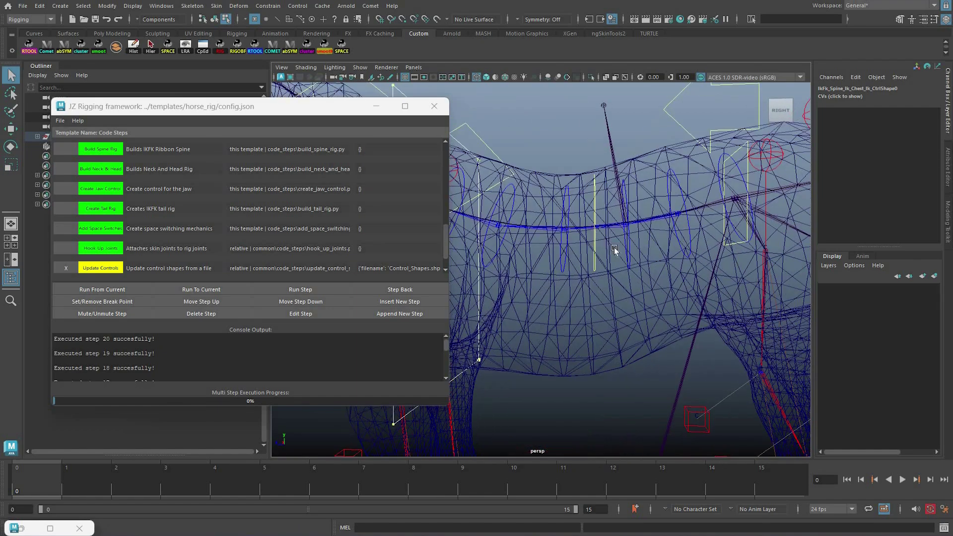
{"action": "right_click_drag", "start_coordinate": [655, 272], "coordinate": [619, 241], "text": "alt"}
{"action": "left_click_drag", "start_coordinate": [566, 161], "coordinate": [615, 287]}
{"action": "key", "text": "r"}
{"action": "middle_click_drag", "start_coordinate": [624, 192], "coordinate": [624, 217]}
{"action": "right_click_drag", "start_coordinate": [624, 217], "coordinate": [625, 158], "text": "alt"}
{"action": "key", "text": "w"}
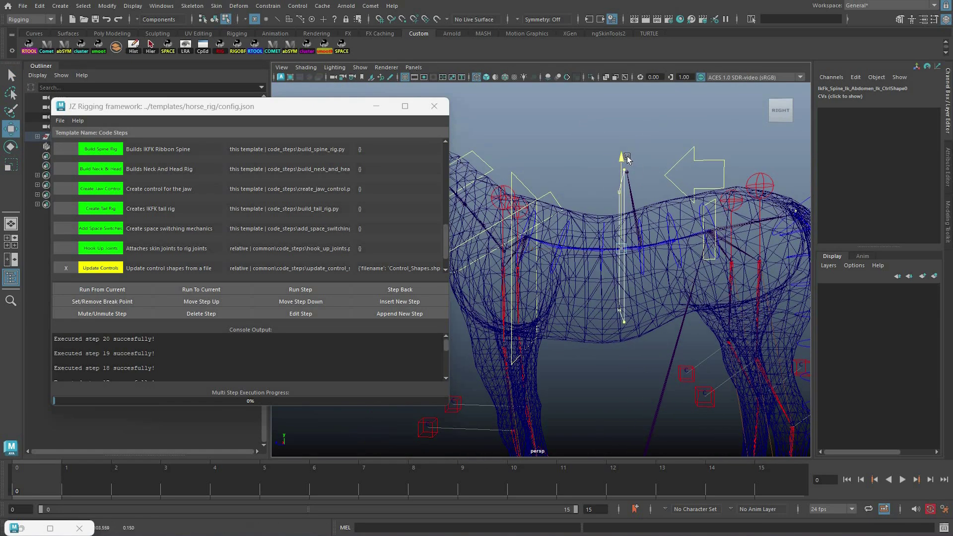
{"action": "key", "text": "r"}
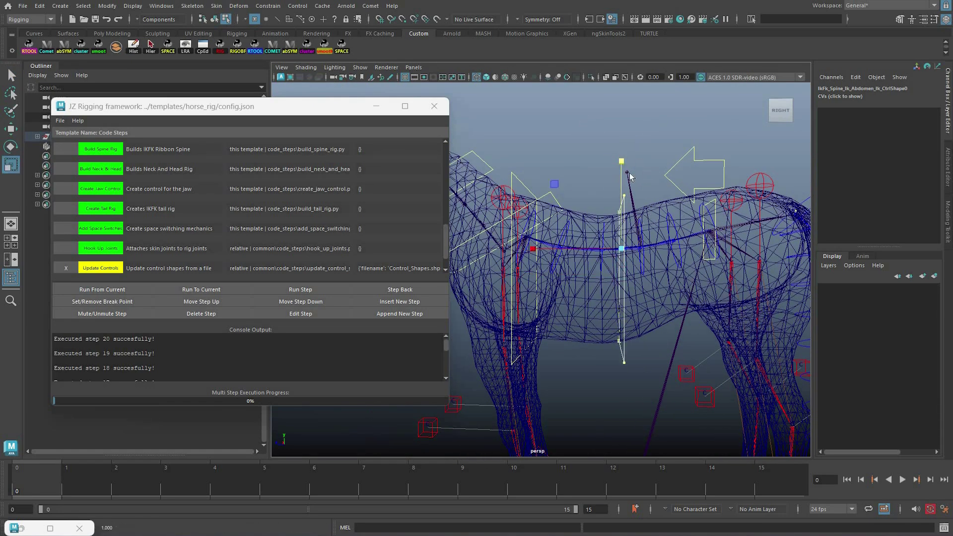
{"action": "key", "text": "q"}
- Select the arrow-shaped control's CVs above the hips and raise the arrow clear of the horse's back
{"action": "left_click_drag", "start_coordinate": [629, 176], "coordinate": [584, 214], "text": "alt"}
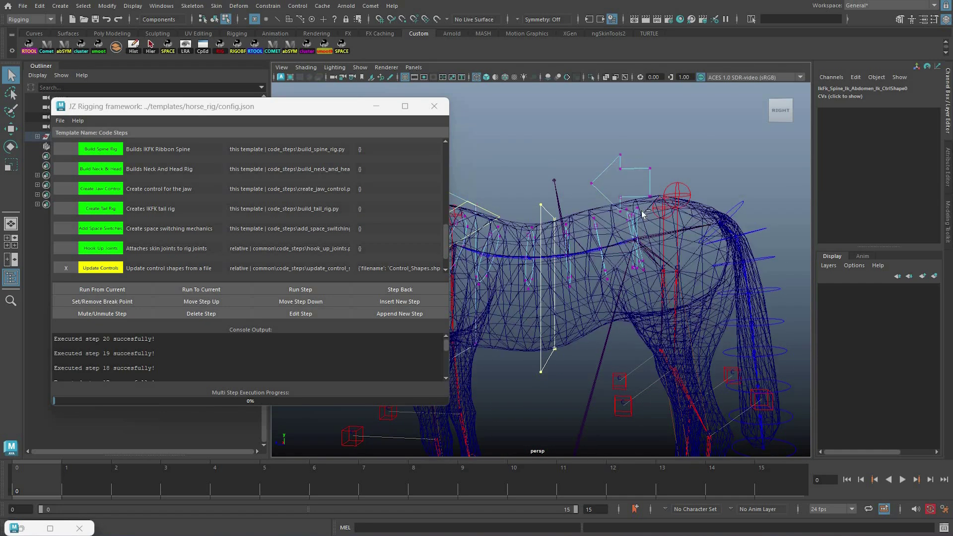
{"action": "left_click_drag", "start_coordinate": [625, 161], "coordinate": [631, 150]}
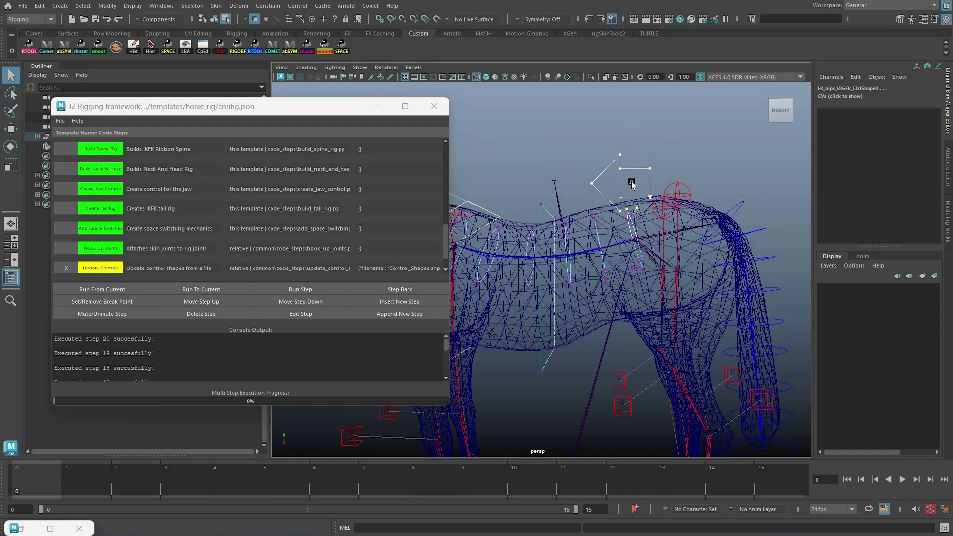
{"action": "key", "text": "w"}
{"action": "middle_click_drag", "start_coordinate": [654, 255], "coordinate": [675, 239]}
{"action": "key", "text": "r"}
{"action": "key", "text": "q"}
- Select the spine's hip IK control and scale up its CVs until the shape extends outside the horse's hips
{"action": "left_click", "coordinate": [702, 247]}
{"action": "scroll", "coordinate": [702, 248], "scroll_direction": "up", "scroll_amount": 4}
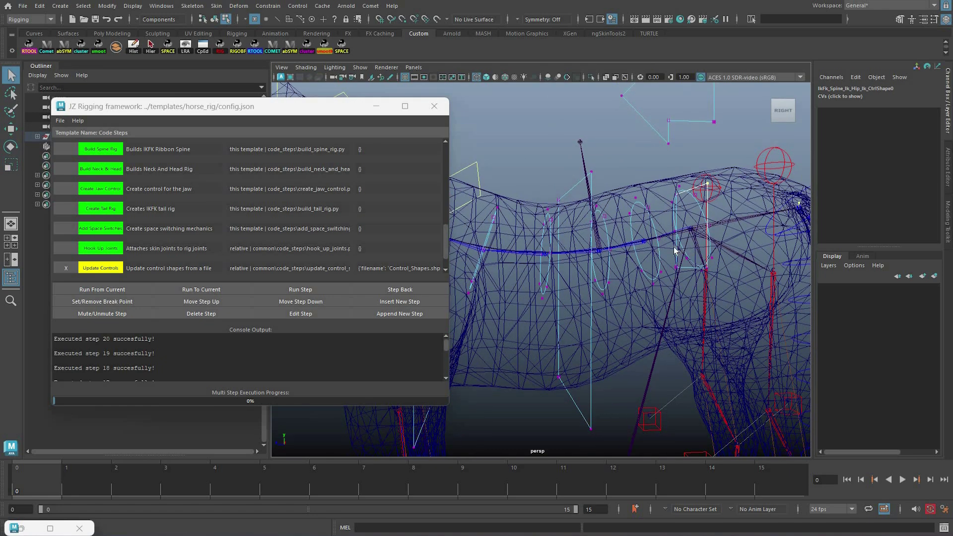
{"action": "right_click_drag", "start_coordinate": [678, 257], "coordinate": [715, 245]}
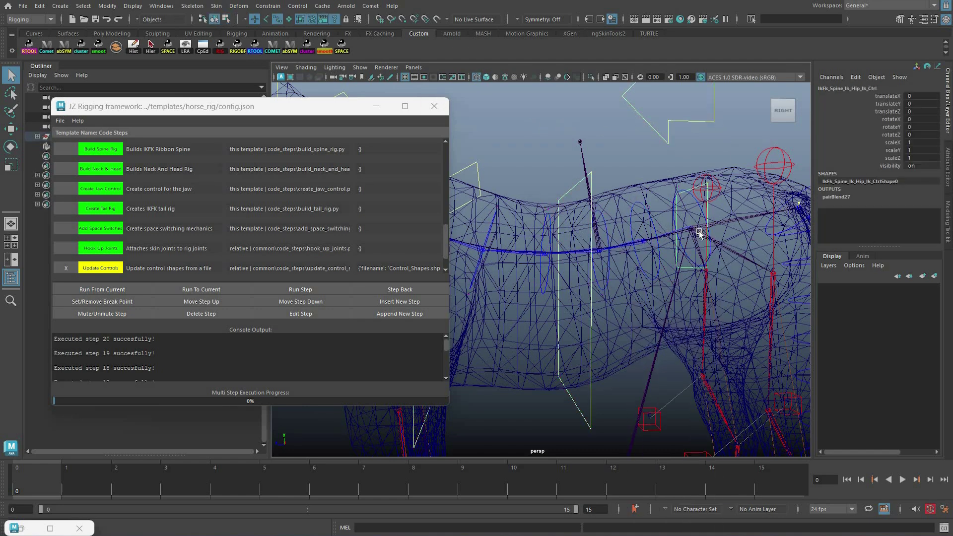
{"action": "key", "text": "F8"}
{"action": "left_click_drag", "start_coordinate": [744, 332], "coordinate": [650, 115]}
{"action": "key", "text": "r"}
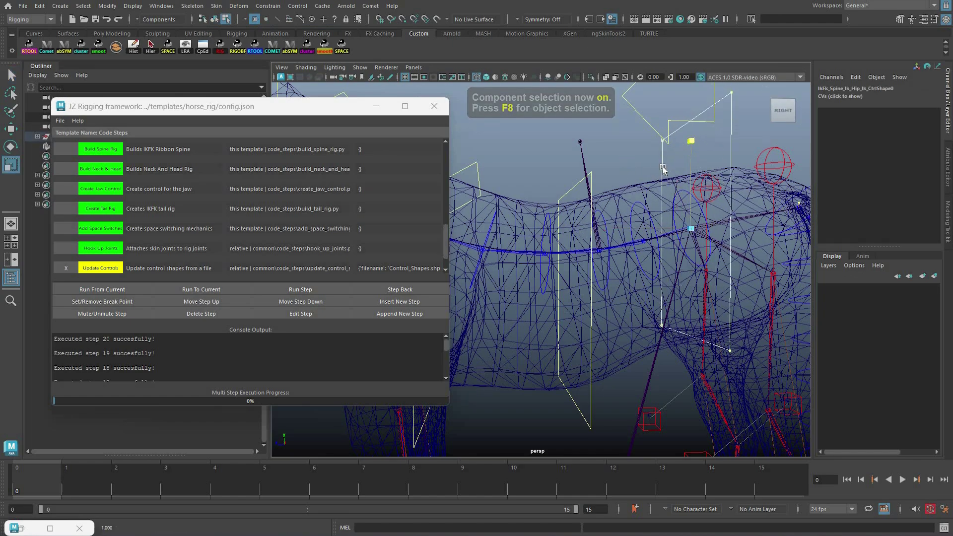
{"action": "scroll", "coordinate": [656, 177], "scroll_direction": "down", "scroll_amount": 4}
{"action": "left_click_drag", "start_coordinate": [655, 177], "coordinate": [660, 221], "text": "alt"}
{"action": "key", "text": "w"}
{"action": "key", "text": "q"}
- Scale up the CVs of the spine's FK controls so their loops surround the horse's torso
{"action": "middle_click_drag", "start_coordinate": [660, 221], "coordinate": [658, 159], "text": "alt"}
{"action": "right_click_drag", "start_coordinate": [658, 159], "coordinate": [635, 237], "text": "alt"}
{"action": "left_click_drag", "start_coordinate": [635, 238], "coordinate": [630, 227], "text": "alt"}
{"action": "right_click_drag", "start_coordinate": [643, 235], "coordinate": [668, 194], "text": "alt"}
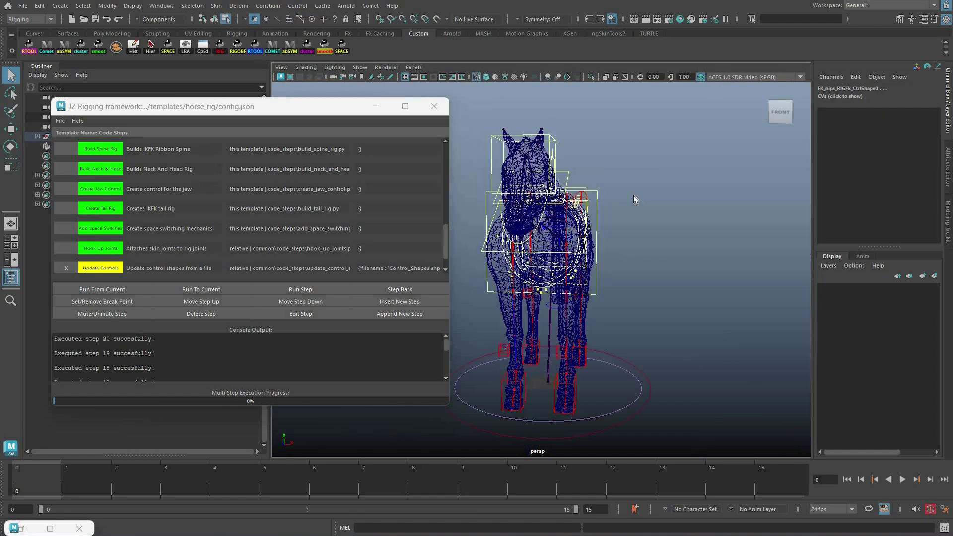
{"action": "key", "text": "r"}
{"action": "left_click_drag", "start_coordinate": [633, 195], "coordinate": [692, 208], "text": "alt"}
{"action": "key", "text": "q"}
- Select the front-leg shoulder and rear-leg hip IK controls and raise their spherical ends' CVs above the horse's back
{"action": "key", "text": "F8"}
{"action": "left_click_drag", "start_coordinate": [620, 238], "coordinate": [576, 213], "text": "alt"}
{"action": "scroll", "coordinate": [602, 208], "scroll_direction": "up", "scroll_amount": 5}
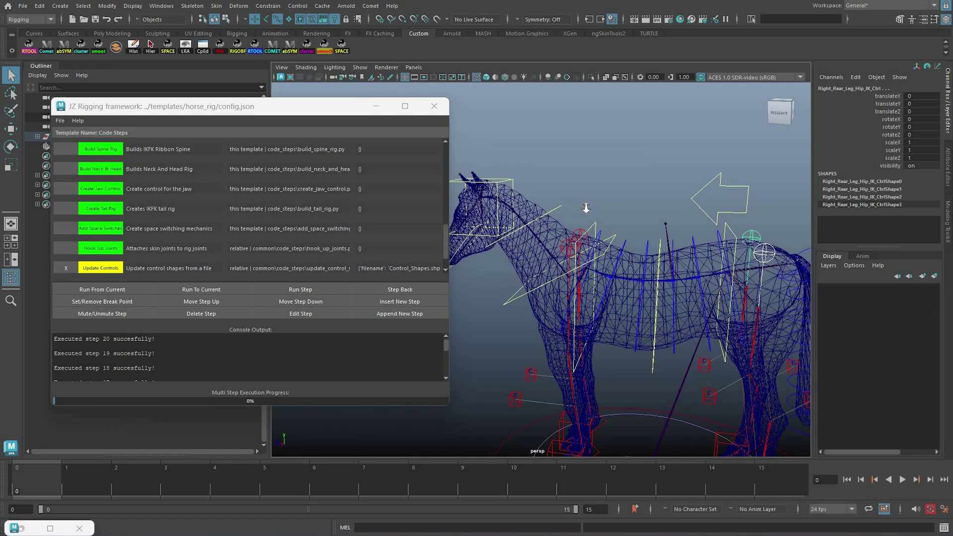
{"action": "left_click", "coordinate": [602, 207]}
{"action": "left_click", "coordinate": [578, 237], "text": "shift"}
{"action": "scroll", "coordinate": [552, 270], "scroll_direction": "down", "scroll_amount": 4}
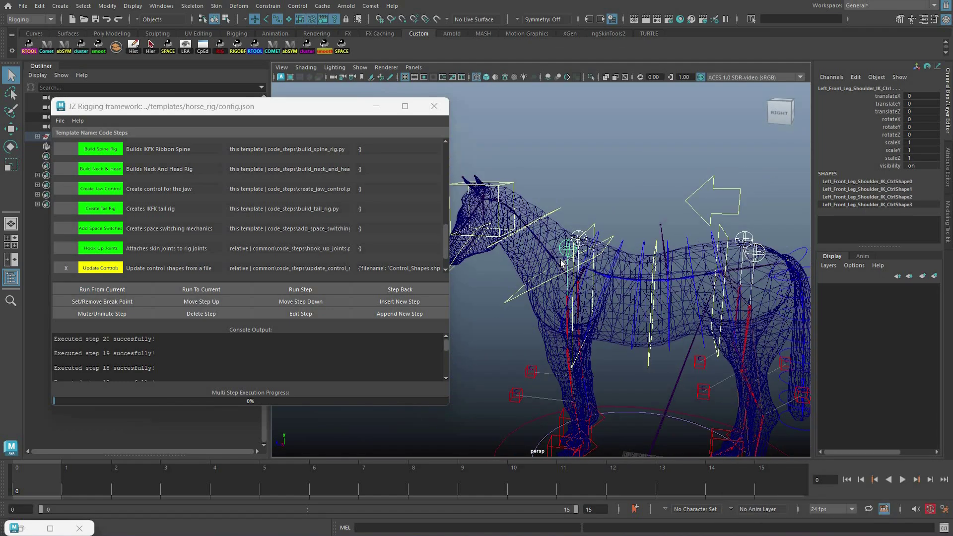
{"action": "key", "text": "F8"}
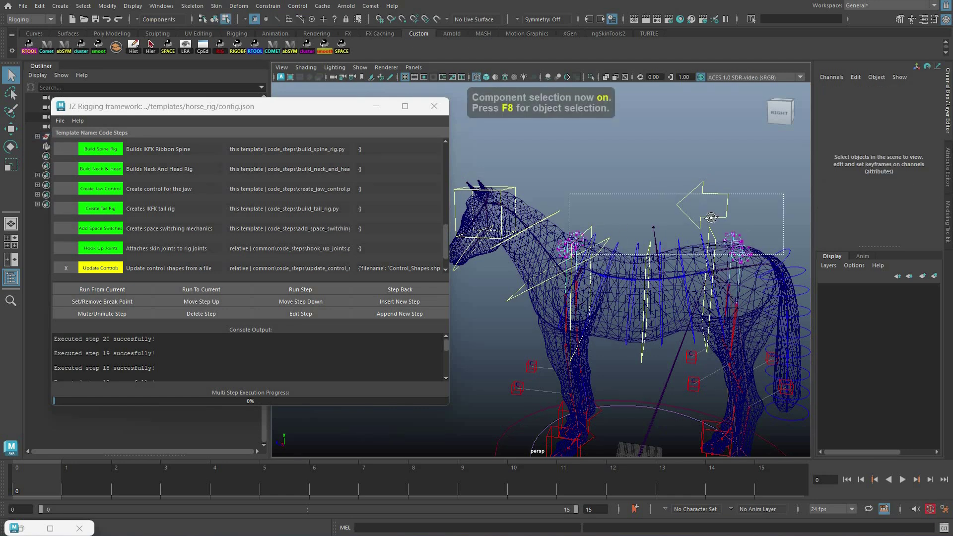
{"action": "key", "text": "w"}
{"action": "key", "text": "q"}
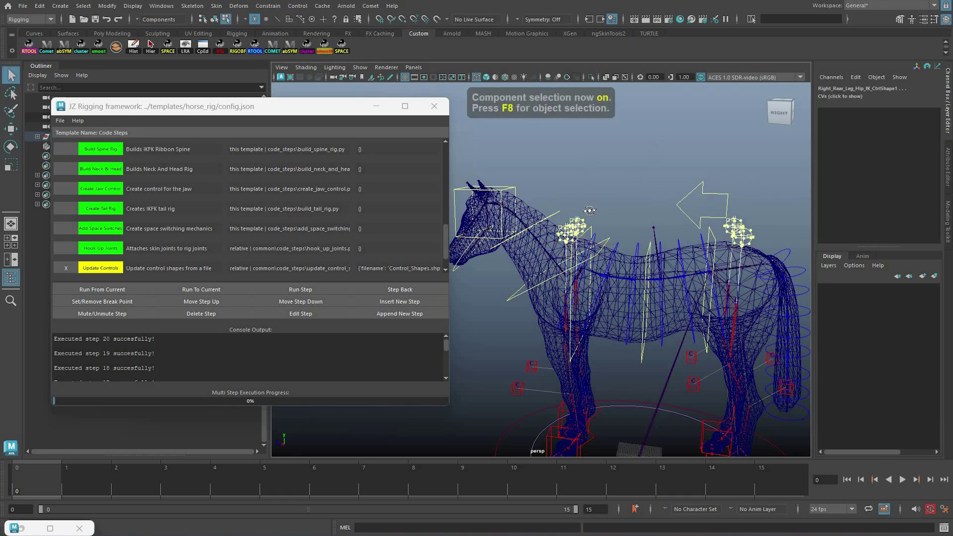
{"action": "right_click", "coordinate": [745, 212]}
{"action": "right_click_drag", "start_coordinate": [598, 245], "coordinate": [600, 218]}
{"action": "left_click", "coordinate": [608, 221]}
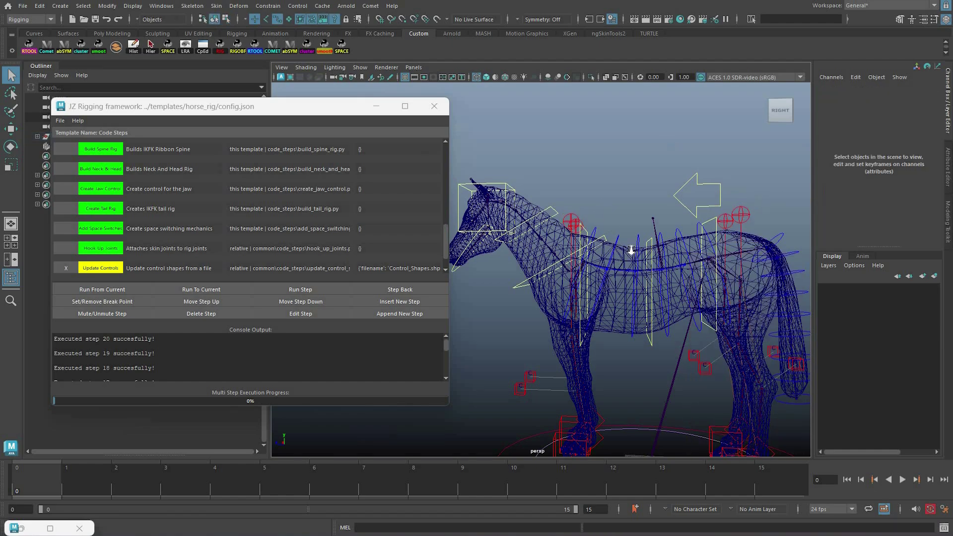
- Switch extra_controls to On for Global_Ctrl
{"action": "left_click_drag", "start_coordinate": [627, 245], "coordinate": [674, 287], "text": "alt"}
{"action": "right_click_drag", "start_coordinate": [626, 272], "coordinate": [609, 279], "text": "alt"}
{"action": "middle_click_drag", "start_coordinate": [627, 339], "coordinate": [642, 302], "text": "alt"}
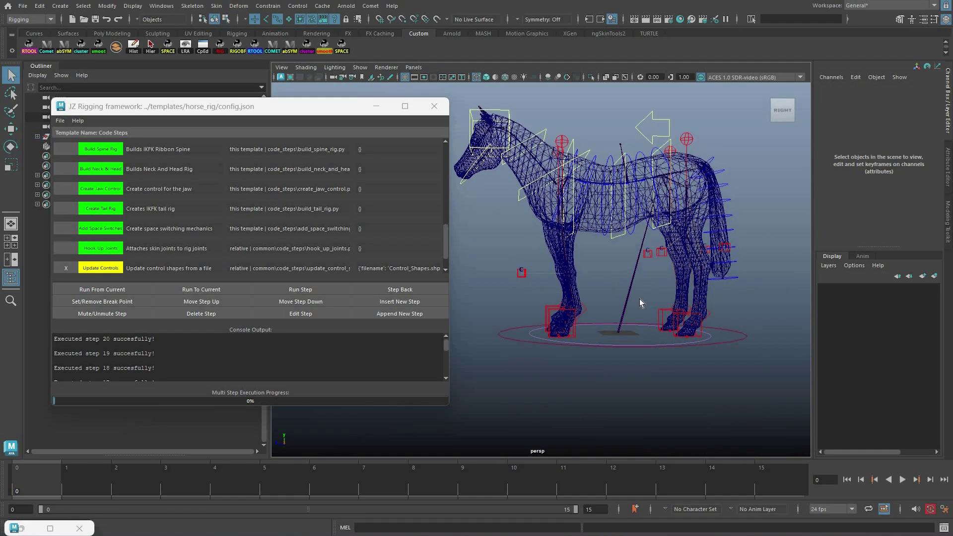
{"action": "right_click_drag", "start_coordinate": [643, 302], "coordinate": [708, 314], "text": "alt"}
{"action": "middle_click_drag", "start_coordinate": [708, 314], "coordinate": [692, 290], "text": "alt"}
{"action": "right_click_drag", "start_coordinate": [693, 291], "coordinate": [667, 310], "text": "alt"}
{"action": "left_click_drag", "start_coordinate": [667, 310], "coordinate": [667, 312], "text": "alt"}
{"action": "right_click_drag", "start_coordinate": [668, 312], "coordinate": [681, 309], "text": "alt"}
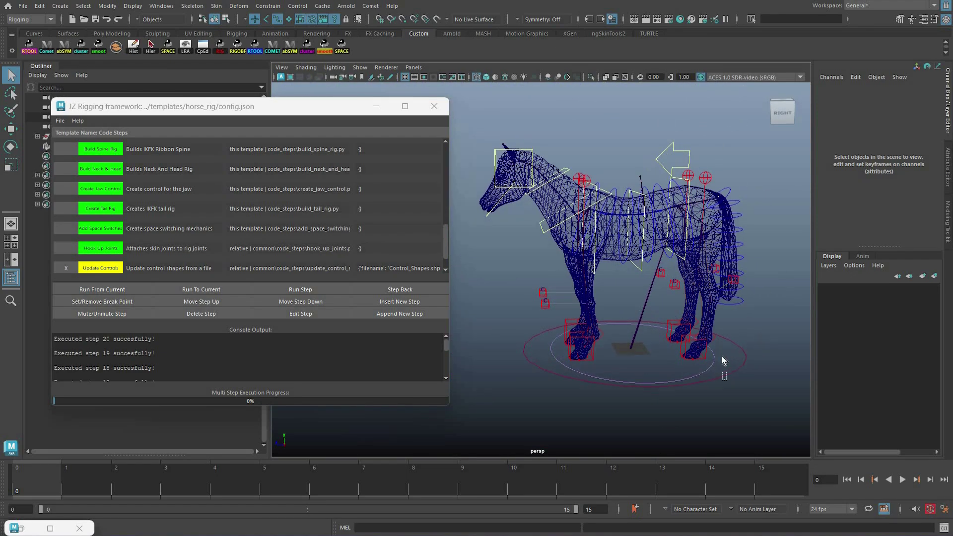
{"action": "left_click", "coordinate": [710, 373]}
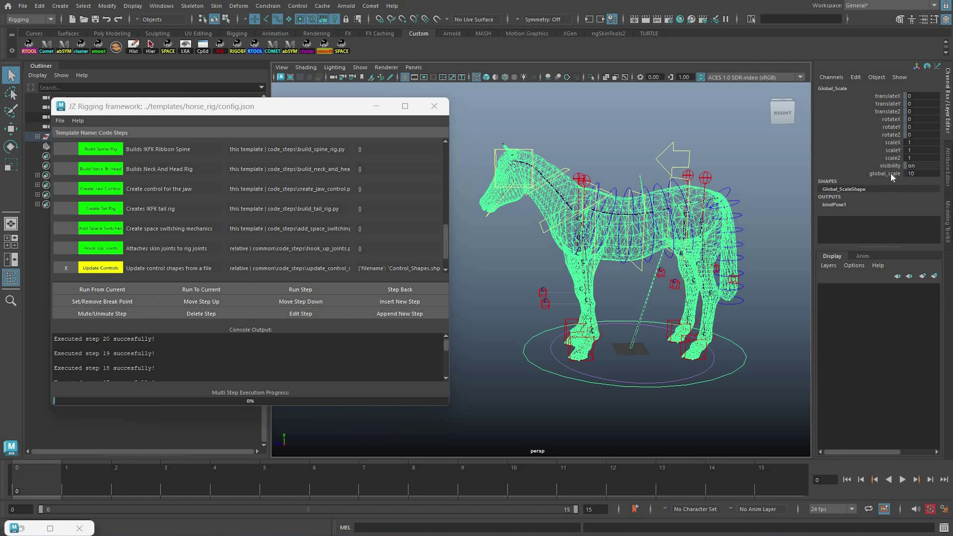
{"action": "key", "text": "Down"}
{"action": "left_click", "coordinate": [883, 181]}
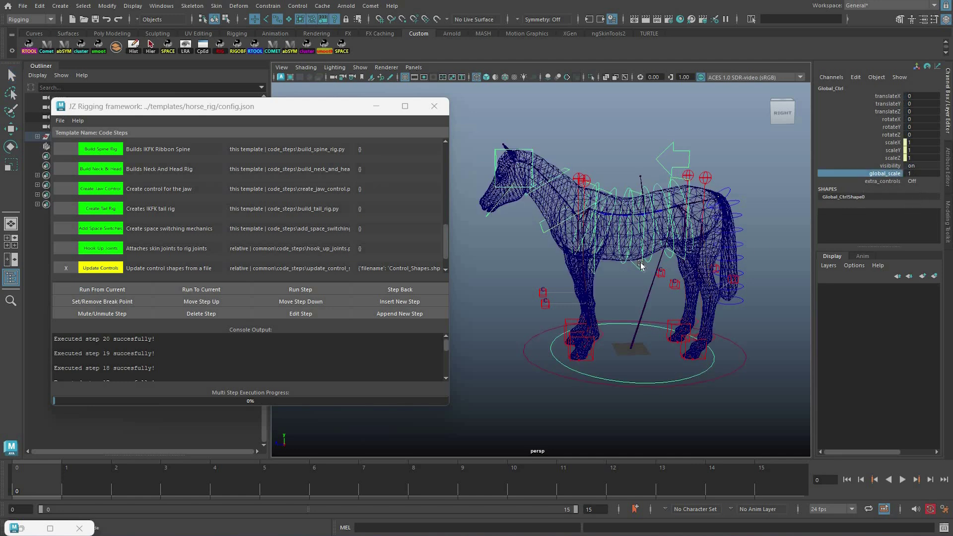
{"action": "middle_click_drag", "start_coordinate": [584, 231], "coordinate": [614, 244]}
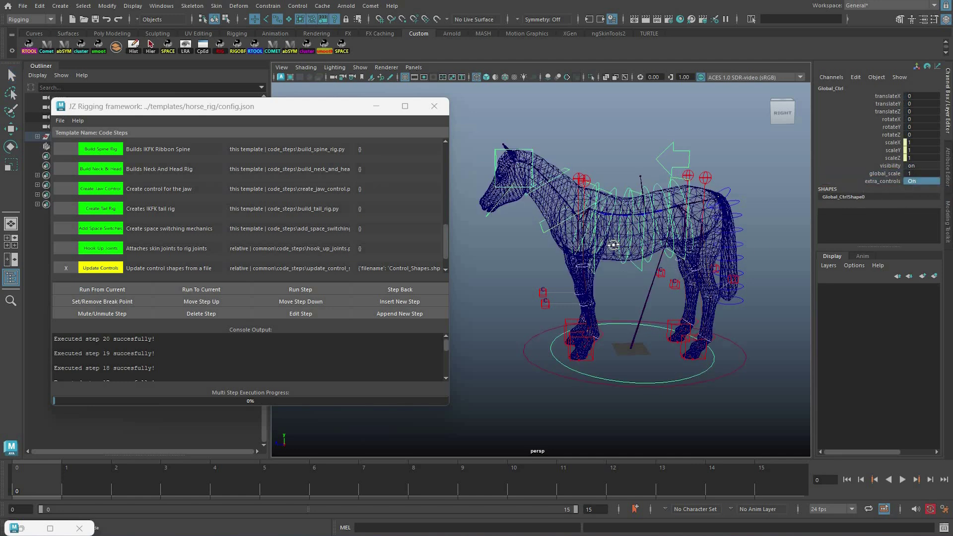
- Try moving the left stifle offset control and undo the move
{"action": "left_click_drag", "start_coordinate": [615, 245], "coordinate": [593, 242], "text": "alt"}
{"action": "scroll", "coordinate": [594, 243], "scroll_direction": "up", "scroll_amount": 6}
{"action": "left_click_drag", "start_coordinate": [615, 292], "coordinate": [610, 294], "text": "alt"}
{"action": "scroll", "coordinate": [616, 294], "scroll_direction": "down", "scroll_amount": 3}
{"action": "middle_click_drag", "start_coordinate": [745, 249], "coordinate": [773, 290], "text": "alt"}
{"action": "mouse_move", "coordinate": [774, 280]}
{"action": "left_mouse_down", "text": "alt"}
{"action": "mouse_move", "coordinate": [765, 288]}
{"action": "mouse_move", "coordinate": [768, 278]}
{"action": "left_mouse_up", "text": "alt"}
{"action": "scroll", "coordinate": [768, 278], "scroll_direction": "down", "scroll_amount": 1}
{"action": "middle_click_drag", "start_coordinate": [683, 268], "coordinate": [770, 281], "text": "alt"}
{"action": "left_click_drag", "start_coordinate": [770, 281], "coordinate": [762, 278], "text": "alt"}
{"action": "key", "text": "q"}
{"action": "left_click", "coordinate": [711, 273]}
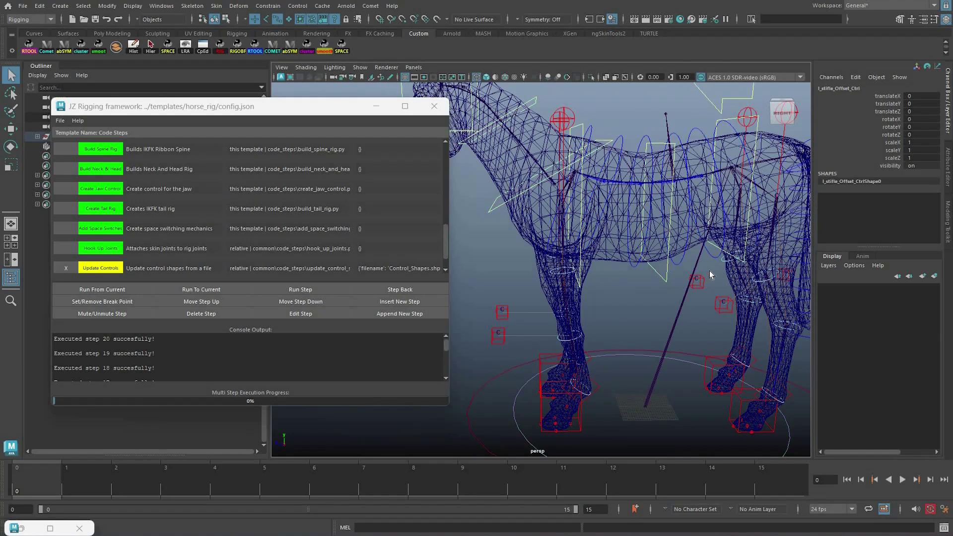
{"action": "key", "text": "w"}
{"action": "middle_click_drag", "start_coordinate": [724, 265], "coordinate": [707, 273]}
{"action": "key", "text": "ctrl+z"}
{"action": "key", "text": "q"}
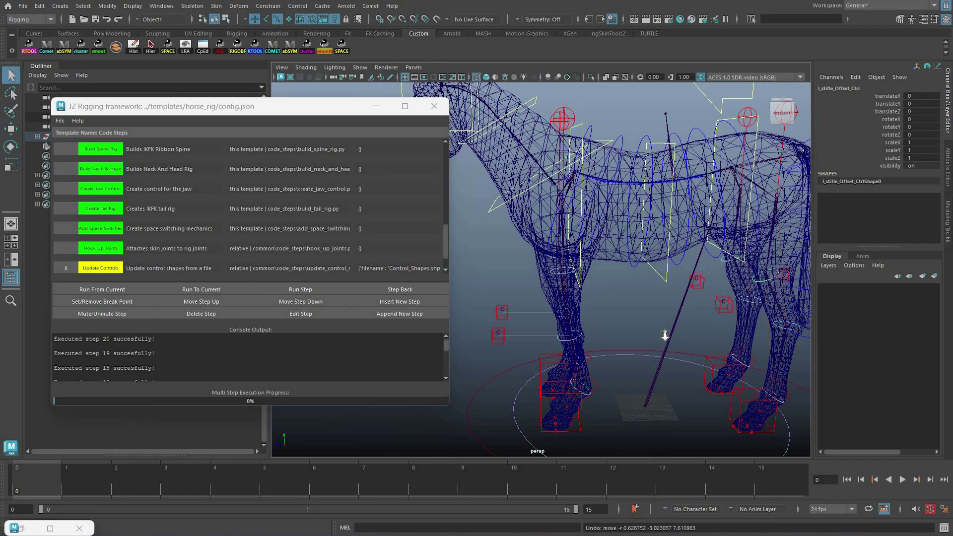
- Select the elbow and stifle offset controls on both sides and scale up their CVs to surround the upper legs
{"action": "left_click_drag", "start_coordinate": [663, 335], "coordinate": [672, 299], "text": "alt"}
{"action": "scroll", "coordinate": [670, 291], "scroll_direction": "up", "scroll_amount": 5}
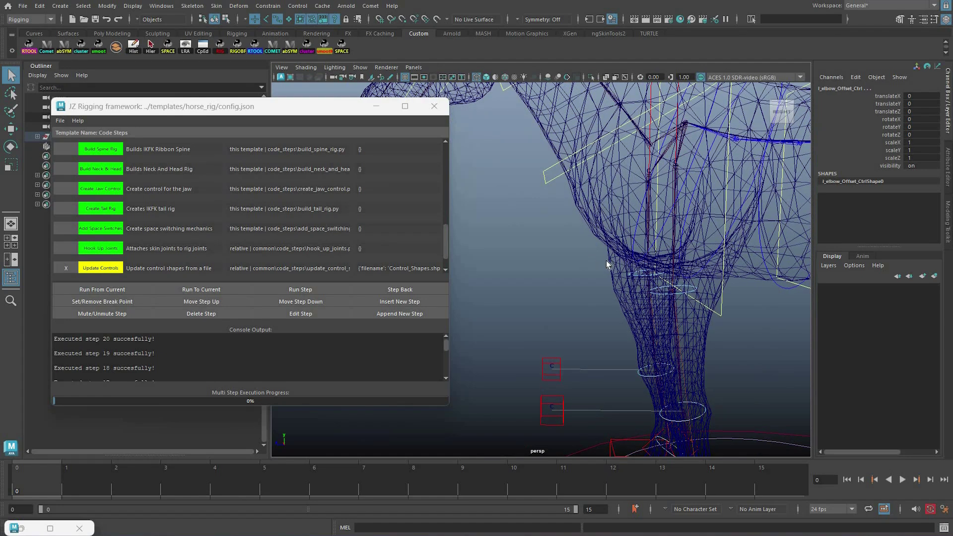
{"action": "scroll", "coordinate": [656, 266], "scroll_direction": "down", "scroll_amount": 5}
{"action": "middle_click_drag", "start_coordinate": [656, 266], "coordinate": [489, 288], "text": "alt"}
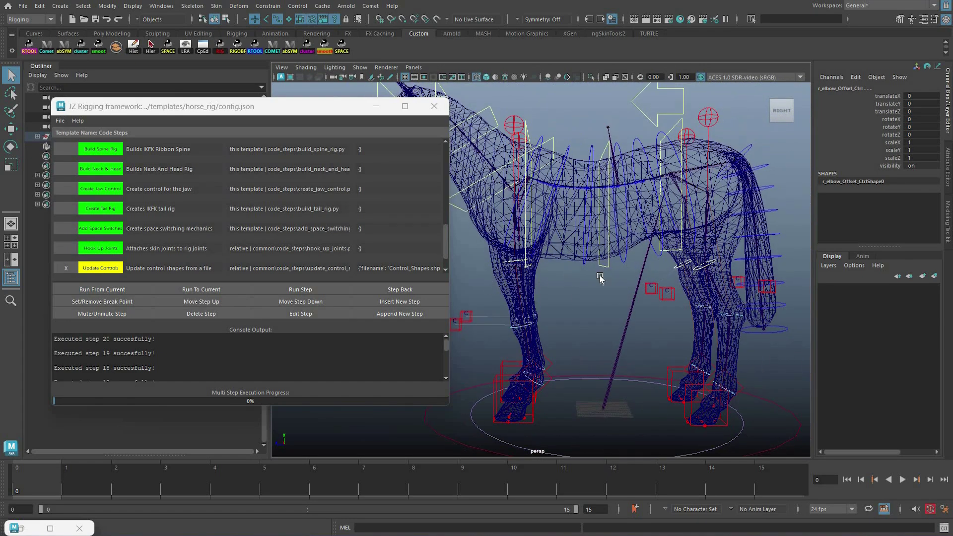
{"action": "key", "text": "F8"}
{"action": "left_click_drag", "start_coordinate": [772, 226], "coordinate": [491, 287]}
{"action": "key", "text": "r"}
{"action": "left_click_drag", "start_coordinate": [618, 157], "coordinate": [756, 229], "text": "alt"}
{"action": "key", "text": "w"}
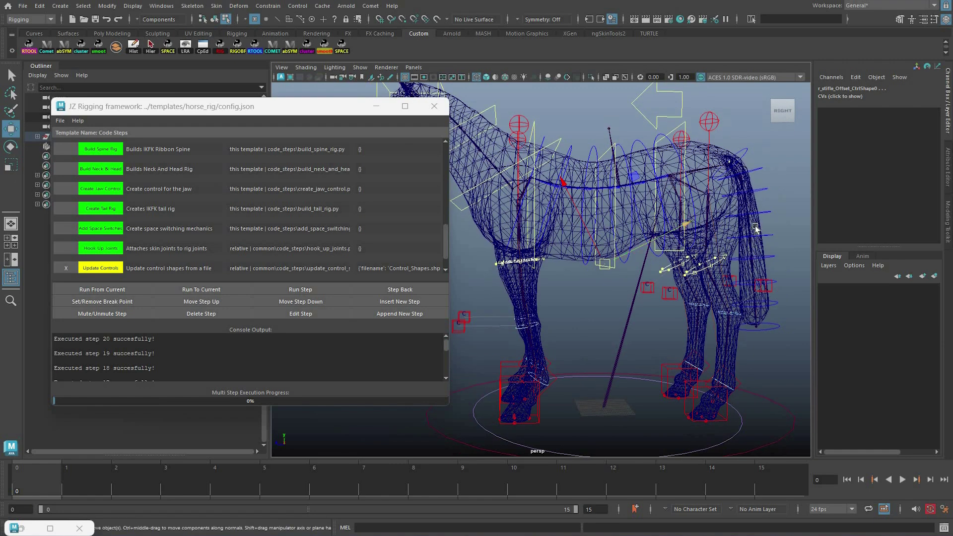
{"action": "key", "text": "r"}
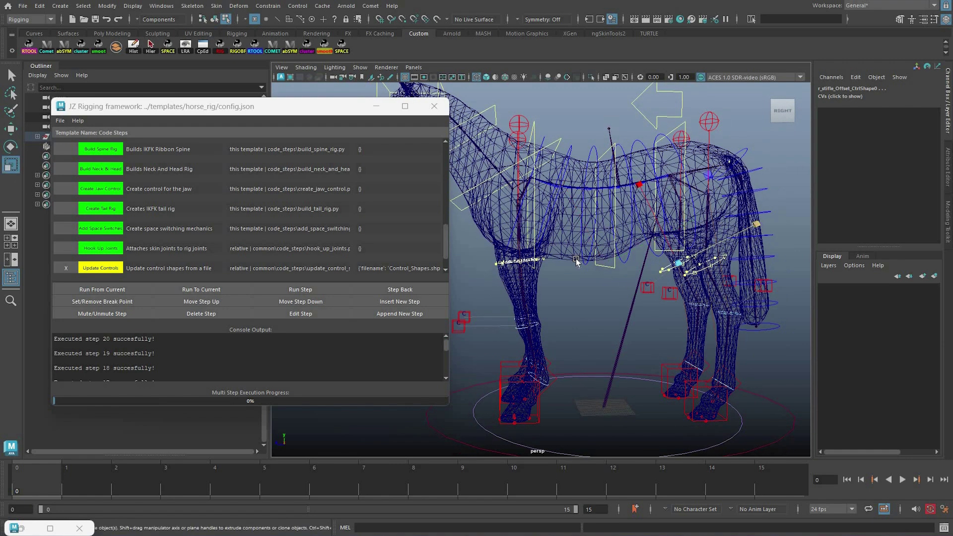
{"action": "left_click_drag", "start_coordinate": [541, 223], "coordinate": [430, 231], "text": "alt"}
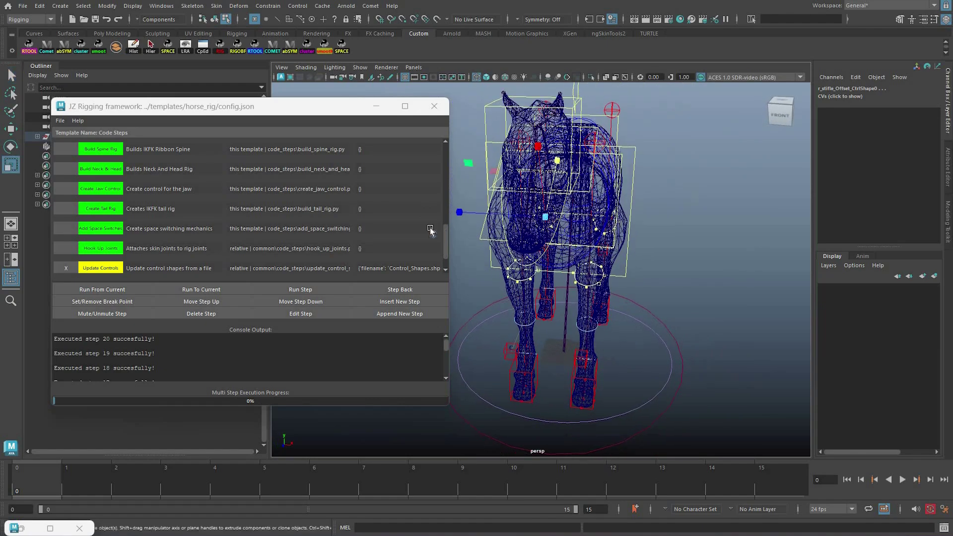
{"action": "left_click_drag", "start_coordinate": [637, 292], "coordinate": [754, 292], "text": "alt"}
- Scale up the CVs of the front-knee and tarsal offset controls so the rings enclose the legs
{"action": "key", "text": "q"}
{"action": "key", "text": "F8"}
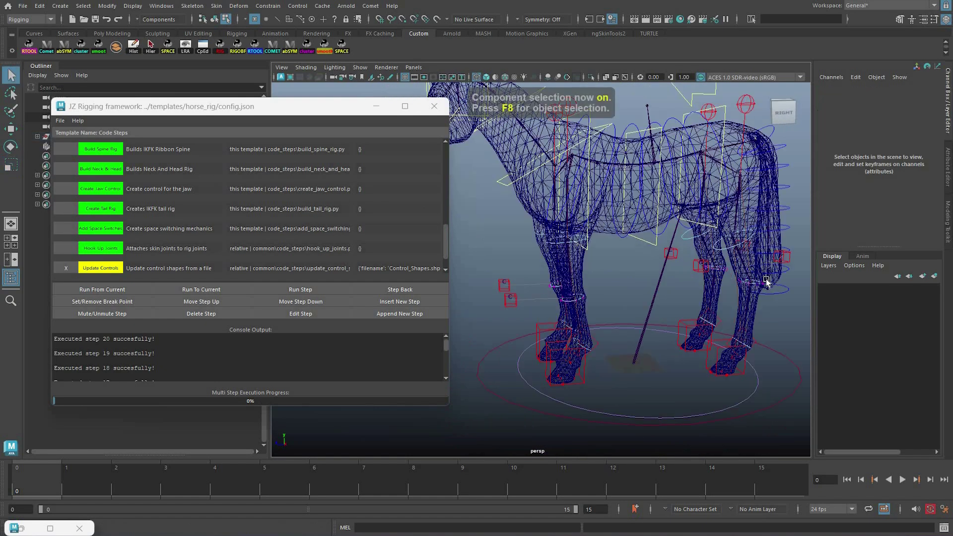
{"action": "left_click_drag", "start_coordinate": [784, 246], "coordinate": [537, 311]}
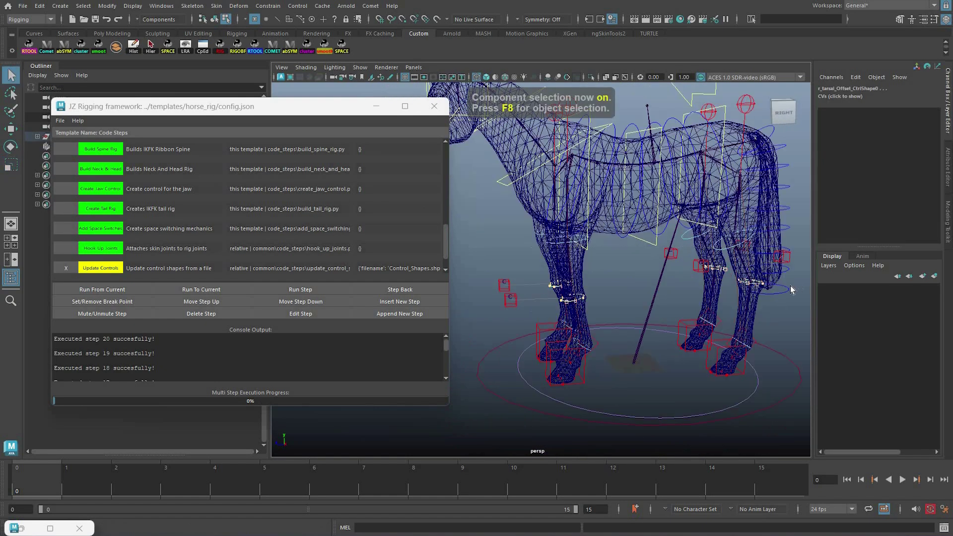
{"action": "key", "text": "r"}
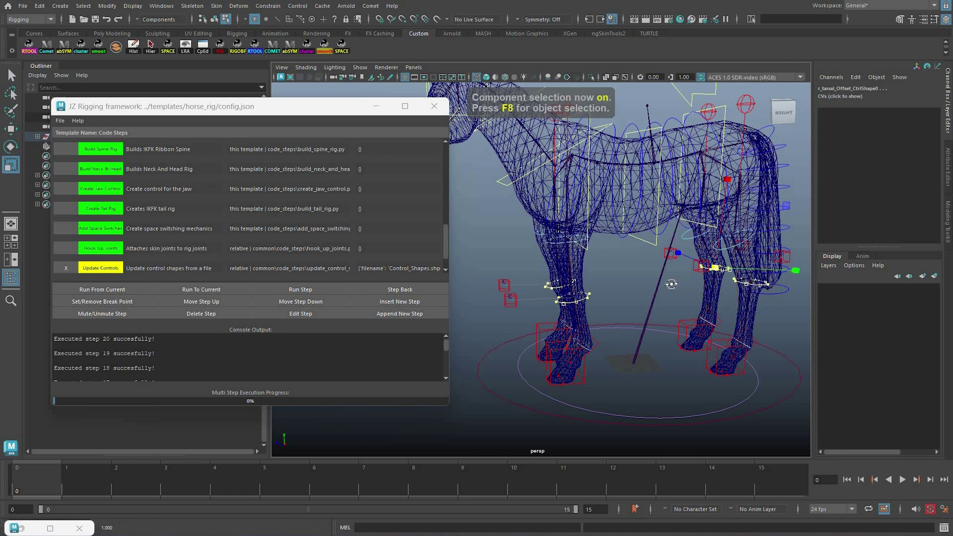
- In shaded display, raise the CVs of both front-leg shoulder IK controls farther above the withers, and return to wireframe
{"action": "key", "text": "5"}
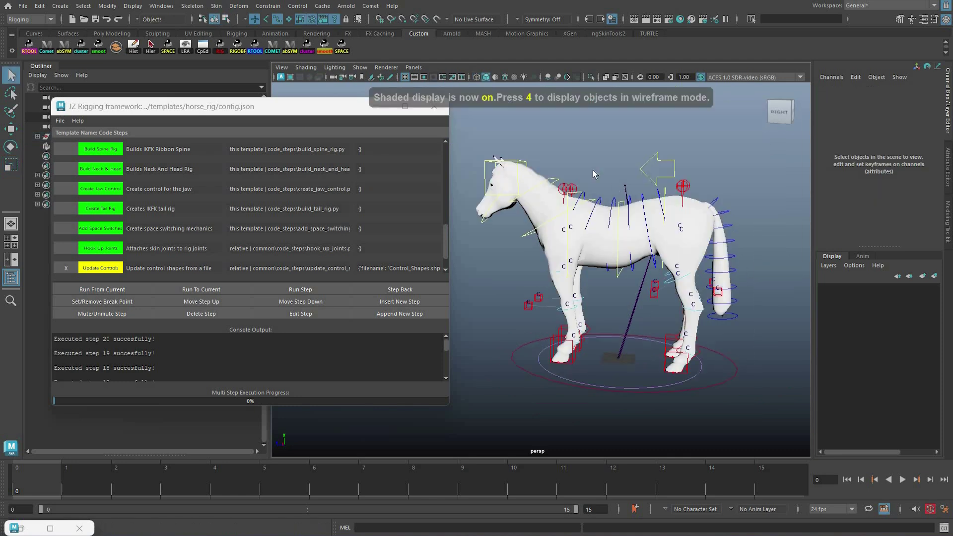
{"action": "left_click", "coordinate": [569, 189]}
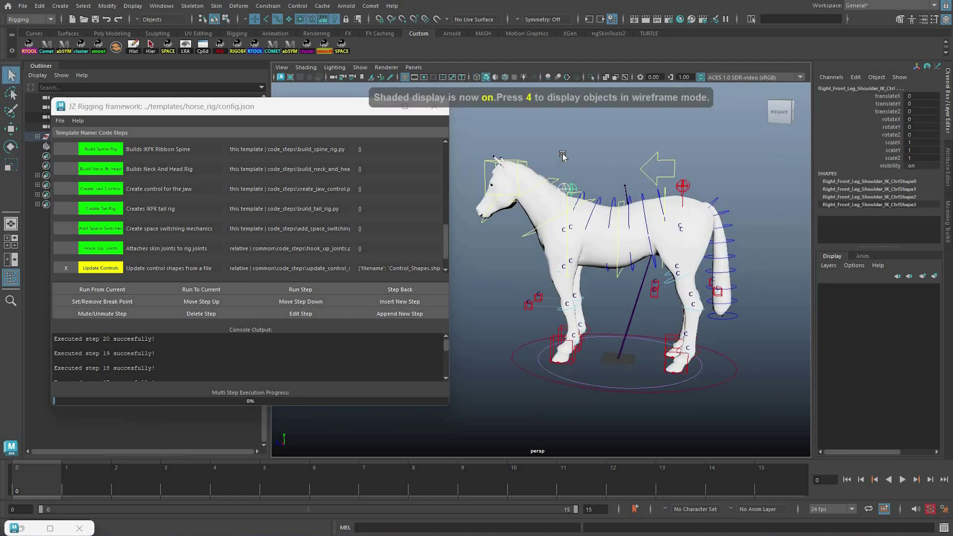
{"action": "key", "text": "F8"}
{"action": "left_click_drag", "start_coordinate": [529, 204], "coordinate": [612, 159]}
{"action": "key", "text": "w"}
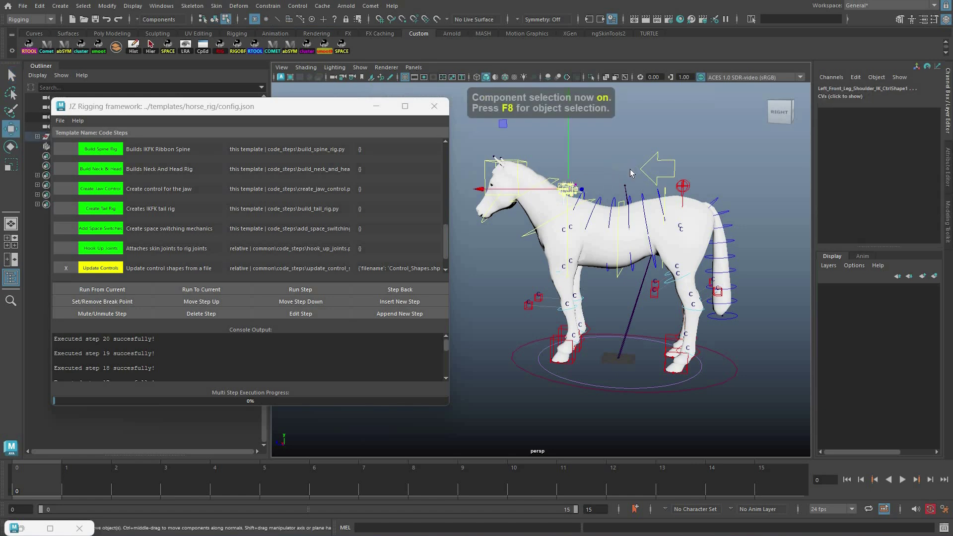
{"action": "key", "text": "q"}
{"action": "right_click_drag", "start_coordinate": [629, 179], "coordinate": [643, 168]}
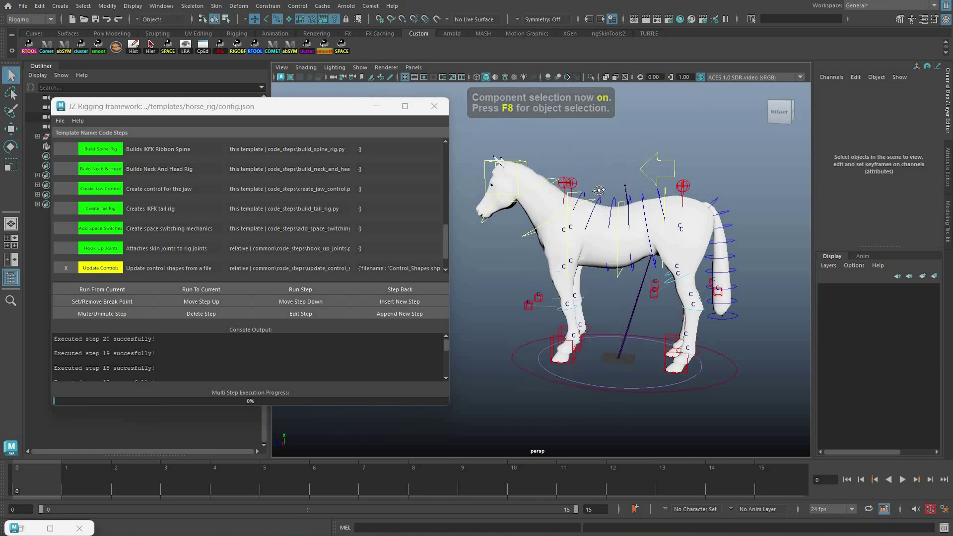
{"action": "left_click_drag", "start_coordinate": [689, 187], "coordinate": [662, 203], "text": "alt"}
{"action": "key", "text": "4"}
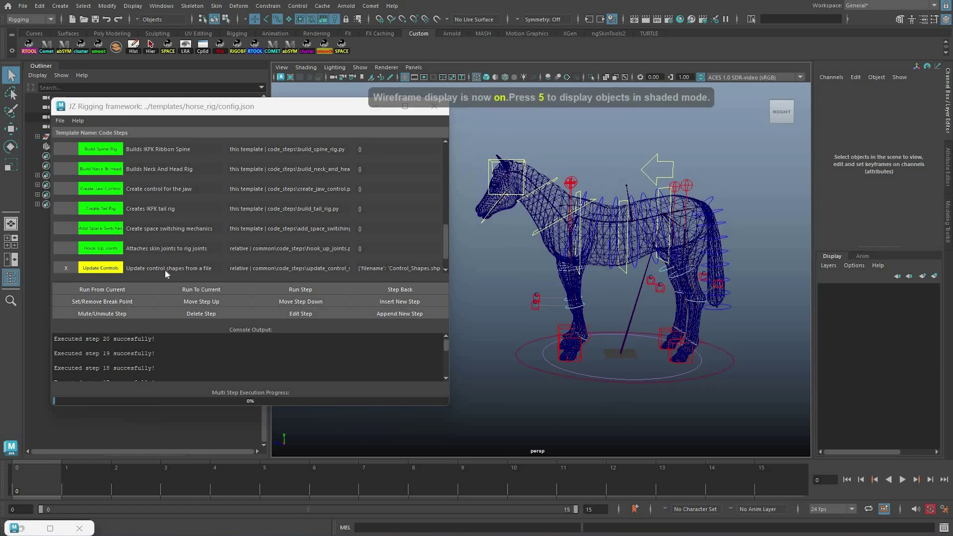
- Open the code file of the Update Controls step and inspect its import_shapes_from_file call
{"action": "mouse_move", "coordinate": [165, 272]}
{"action": "left_mouse_down", "text": "alt"}
{"action": "mouse_move", "coordinate": [308, 326]}
{"action": "mouse_move", "coordinate": [471, 270]}
{"action": "left_mouse_up", "text": "alt"}
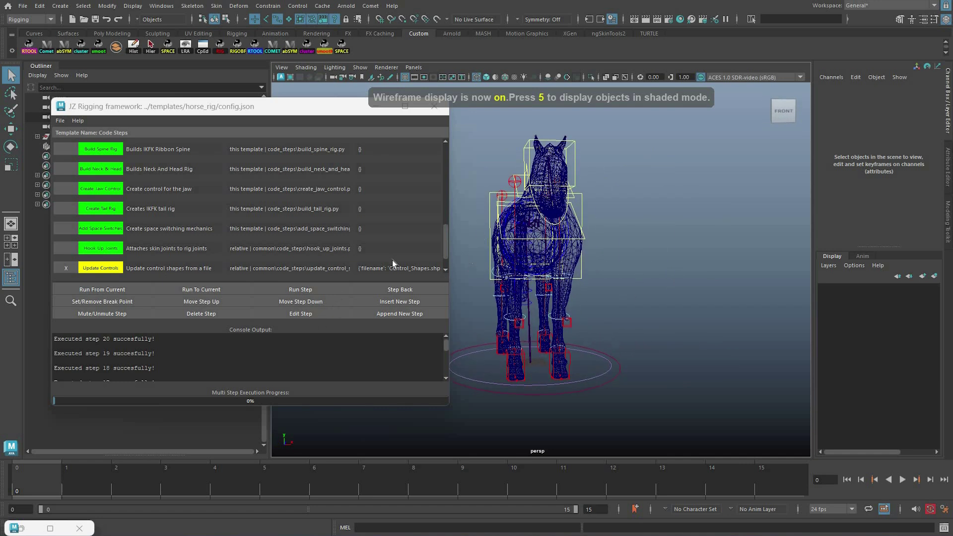
{"action": "left_click", "coordinate": [301, 313]}
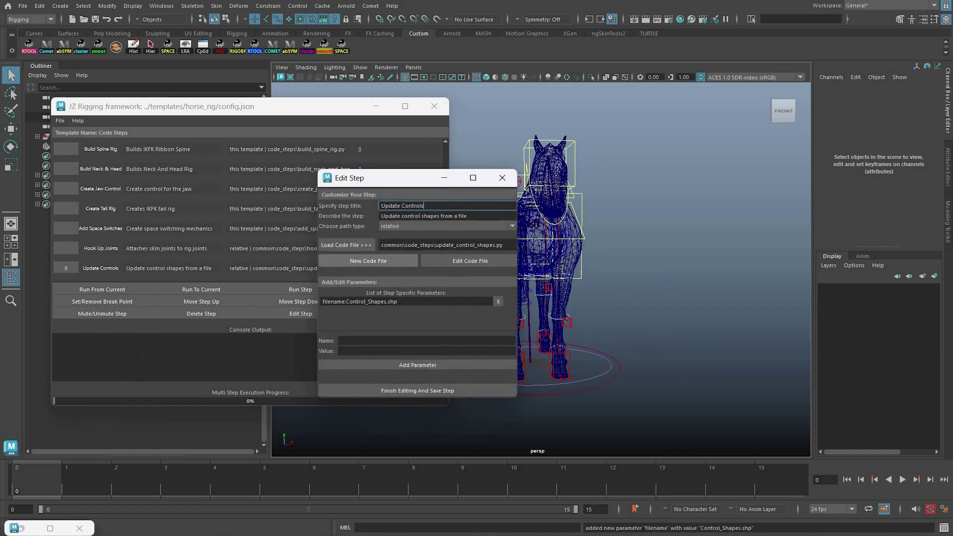
{"action": "left_click", "coordinate": [470, 261]}
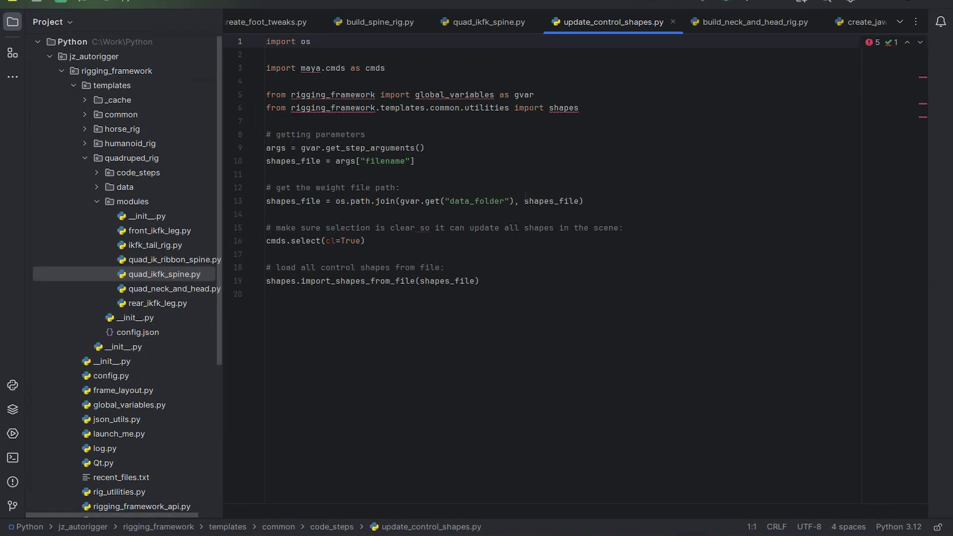
{"action": "double_click", "coordinate": [394, 280]}
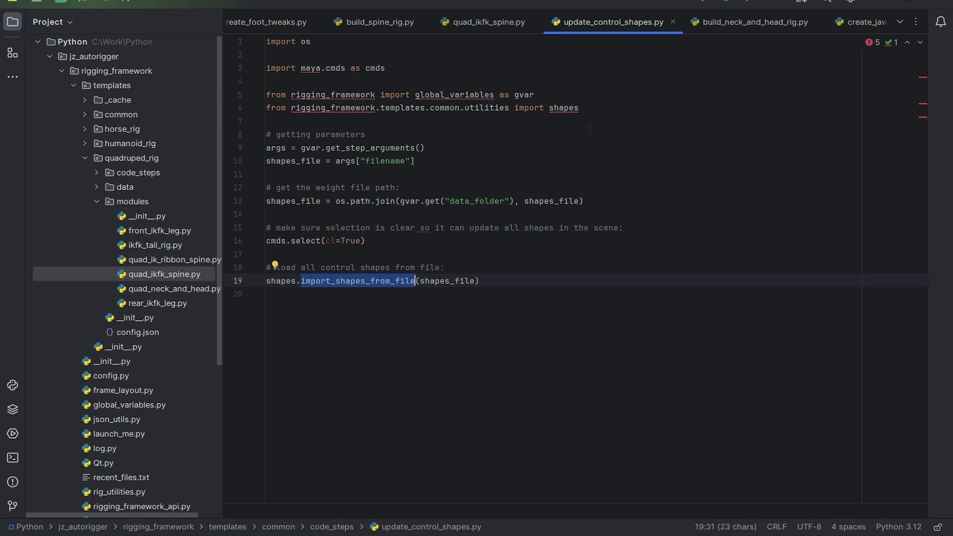
- In Maya's Script Editor, add import imp and imp.reload(shapes) to the shape export script and run it
{"action": "key", "text": "alt+Tab"}
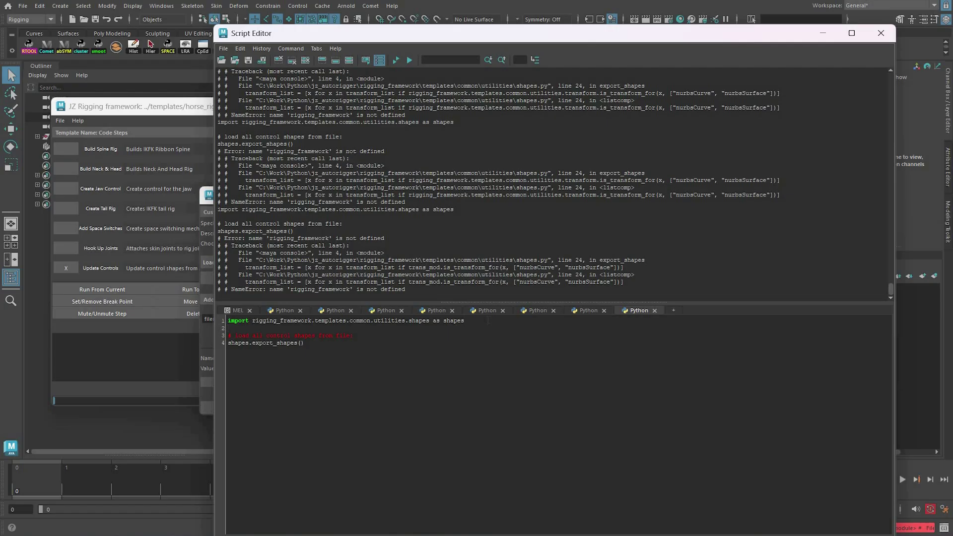
{"action": "type", "text": "port im"}
{"action": "key", "text": "Return"}
{"action": "type", "text": "imp.reload(shapes)"}
{"action": "key", "text": "ctrl+a"}
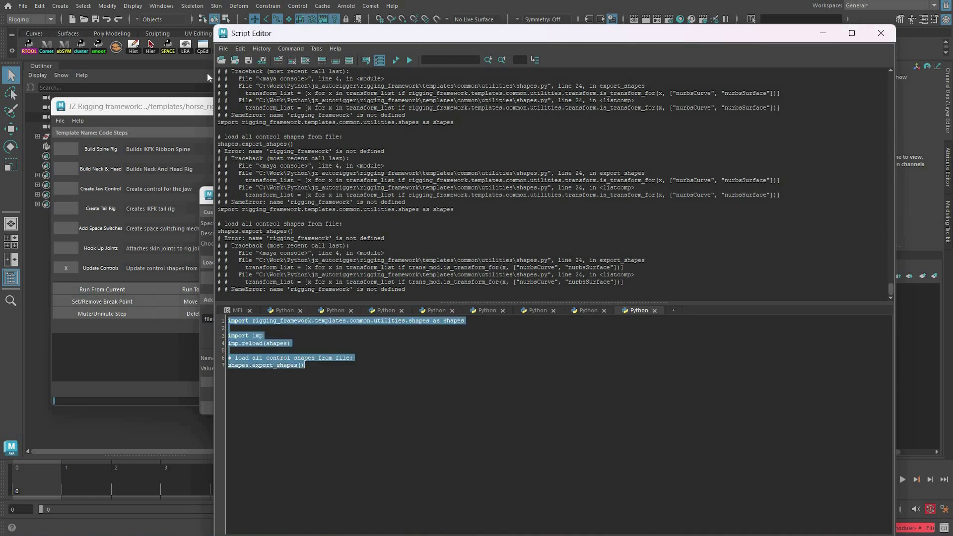
{"action": "key", "text": "ctrl+Return"}
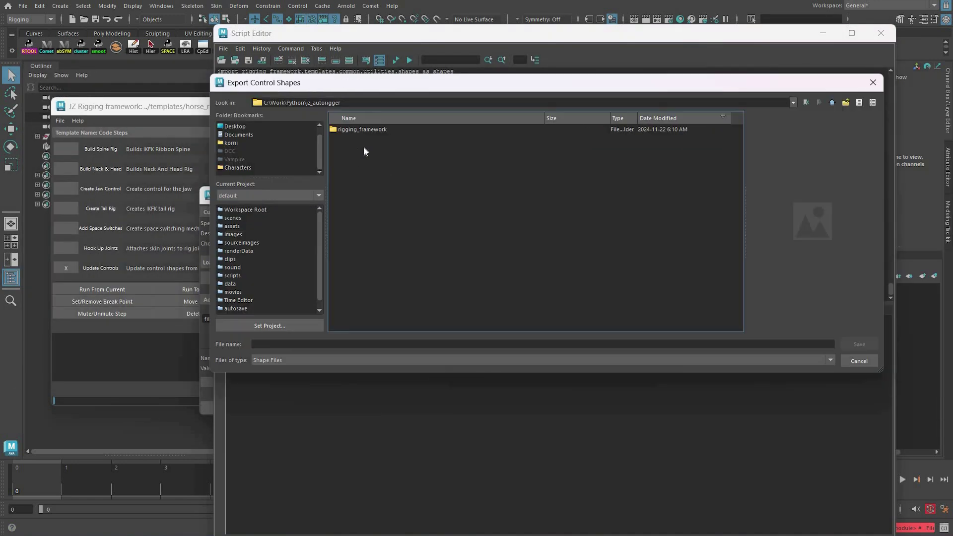
- Export the control shapes to the horse_rig template's data folder, overwriting Control_Shapes.shp
{"action": "double_click", "coordinate": [358, 130]}
{"action": "double_click", "coordinate": [359, 139]}
{"action": "key", "text": "h"}
{"action": "left_click", "coordinate": [865, 343]}
{"action": "key", "text": "d"}
{"action": "key", "text": "Return"}
{"action": "key", "text": "c"}
{"action": "key", "text": "Return"}
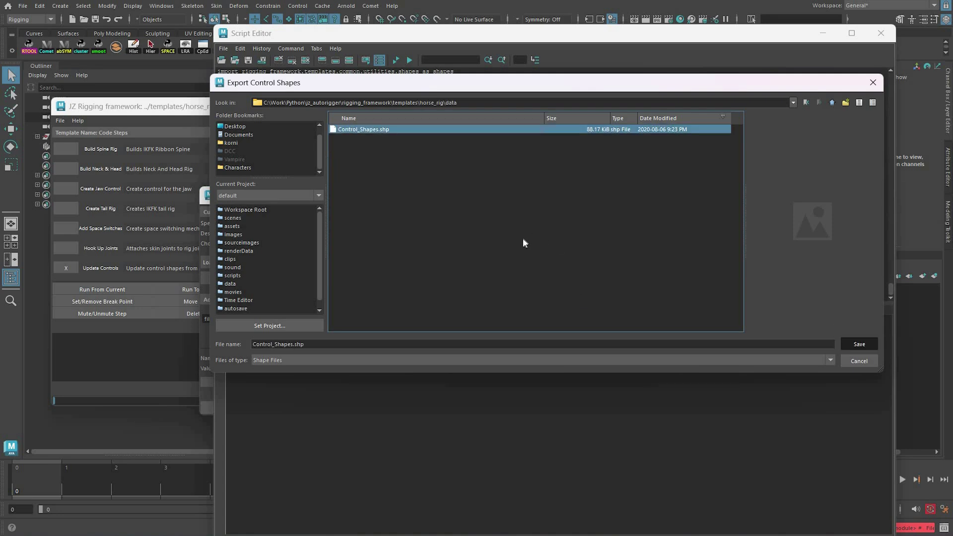
{"action": "key", "text": "Return"}
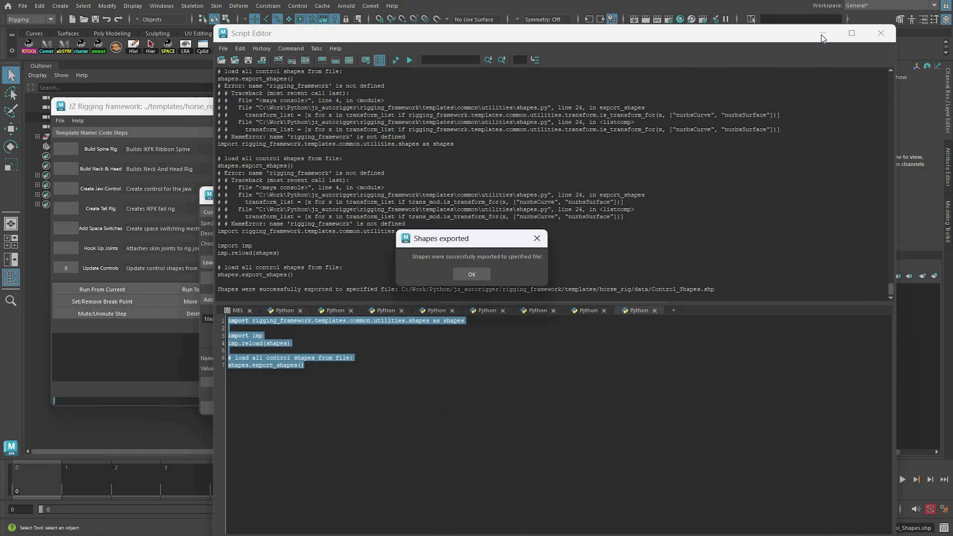
{"action": "key", "text": "Return"}
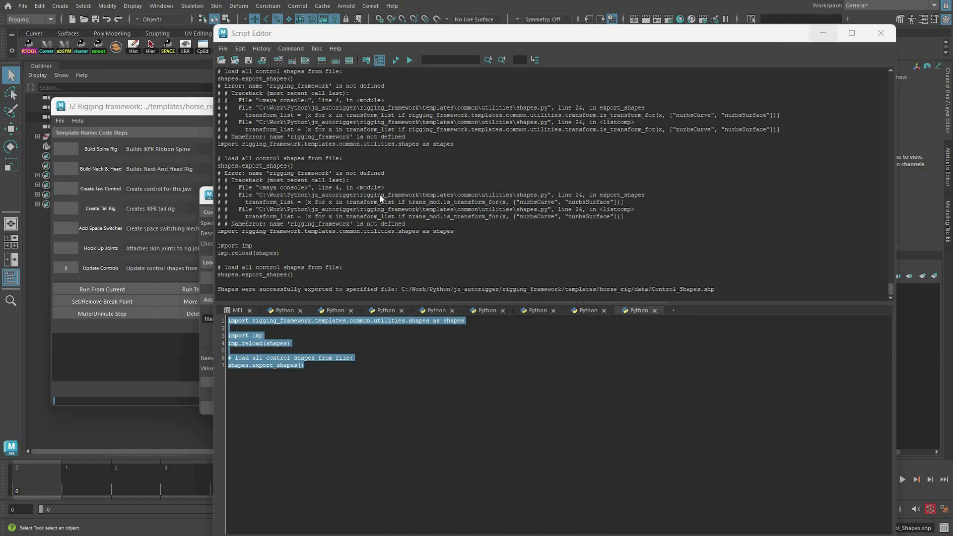
- Close the Edit Step dialog and run the horse_rig build from the start through the Update Controls step
{"action": "left_click", "coordinate": [823, 33]}
{"action": "left_click", "coordinate": [580, 97]}
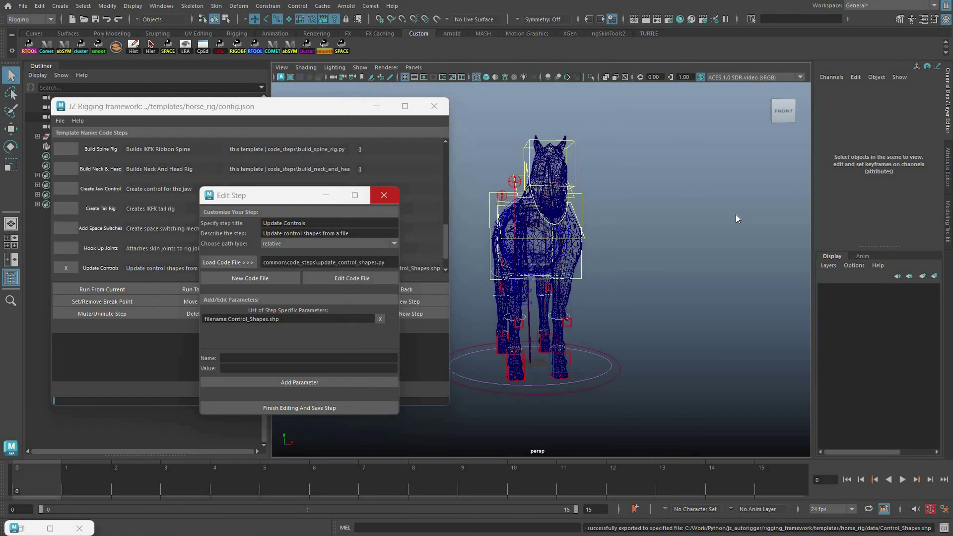
{"action": "left_click", "coordinate": [383, 195]}
{"action": "left_click_drag", "start_coordinate": [318, 106], "coordinate": [752, 96]}
{"action": "scroll", "coordinate": [730, 259], "scroll_direction": "down", "scroll_amount": 1}
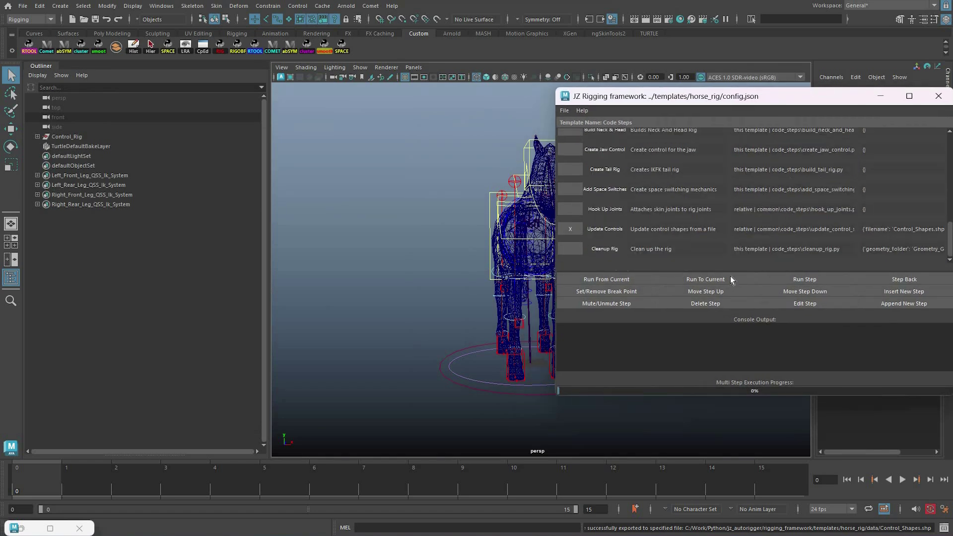
{"action": "left_click", "coordinate": [719, 282]}
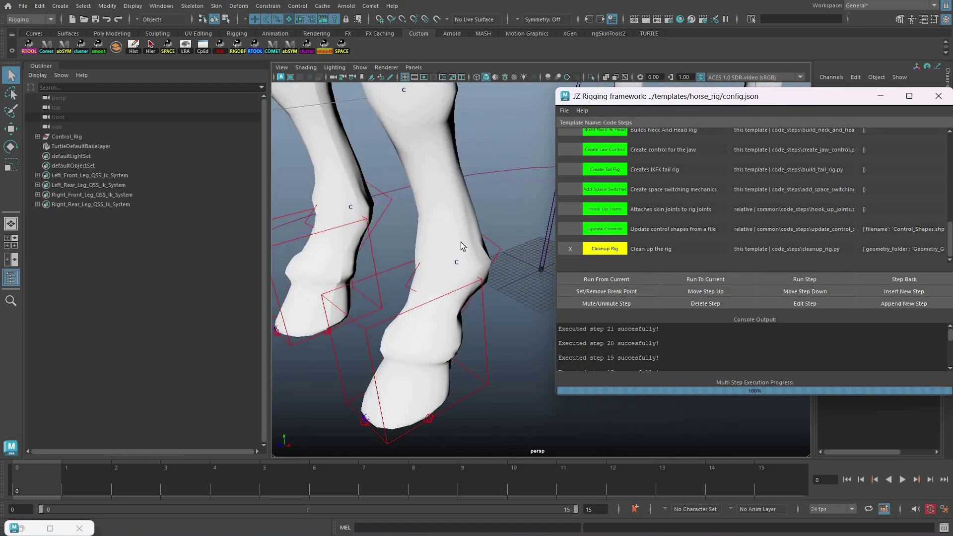
{"action": "left_click_drag", "start_coordinate": [450, 224], "coordinate": [315, 260], "text": "alt"}
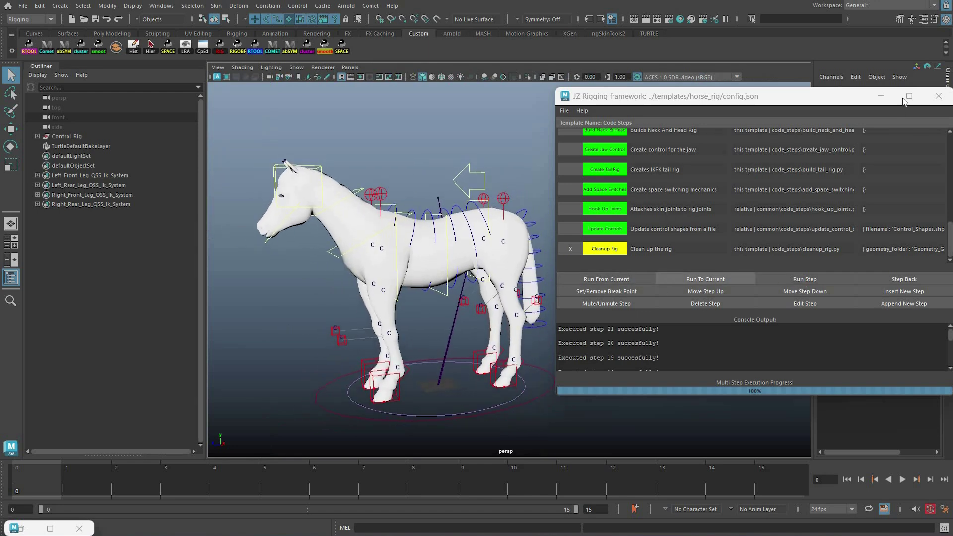
- Run the Cleanup Rig step and view the finished horse rig in wireframe, shaded and textured display
{"action": "left_click", "coordinate": [804, 279]}
{"action": "left_click", "coordinate": [880, 96]}
{"action": "middle_click_drag", "start_coordinate": [538, 250], "coordinate": [582, 216], "text": "alt"}
{"action": "left_click", "coordinate": [582, 213]}
{"action": "scroll", "coordinate": [606, 213], "scroll_direction": "up", "scroll_amount": 3}
{"action": "key", "text": "4"}
{"action": "key", "text": "5"}
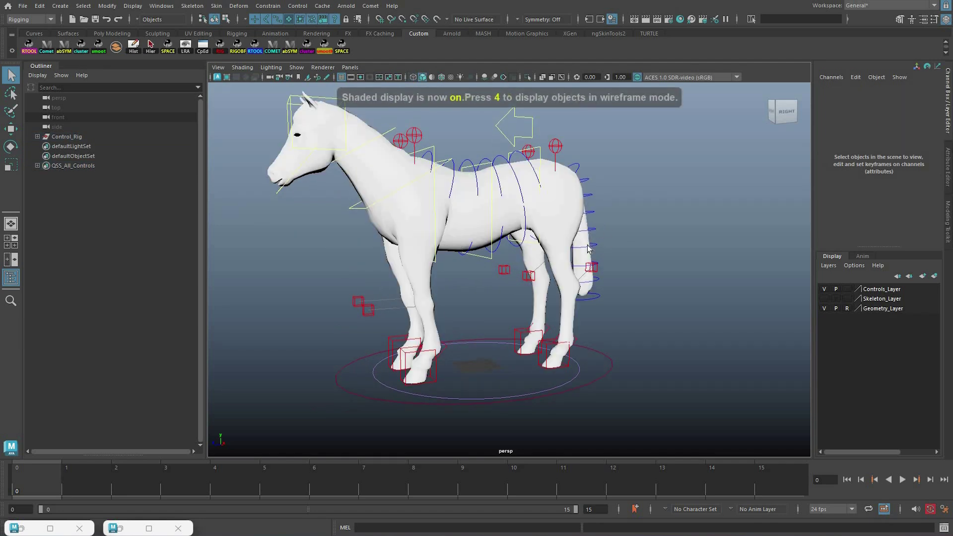
{"action": "key", "text": "6"}
{"action": "scroll", "coordinate": [588, 249], "scroll_direction": "down", "scroll_amount": 3}
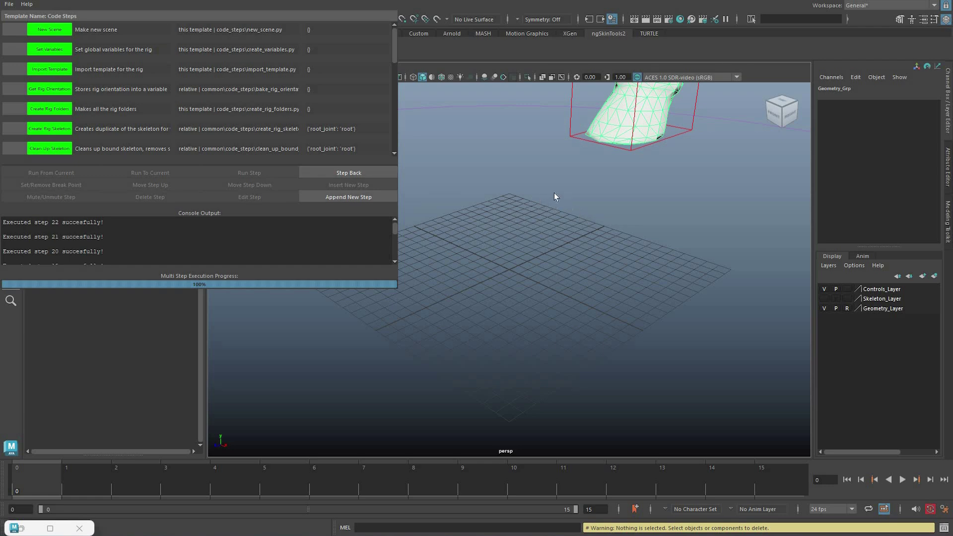
- Select the right rear foot IK control and inspect the legs and their controls
{"action": "right_click_drag", "start_coordinate": [577, 200], "coordinate": [496, 190], "text": "alt"}
{"action": "left_click", "coordinate": [528, 226]}
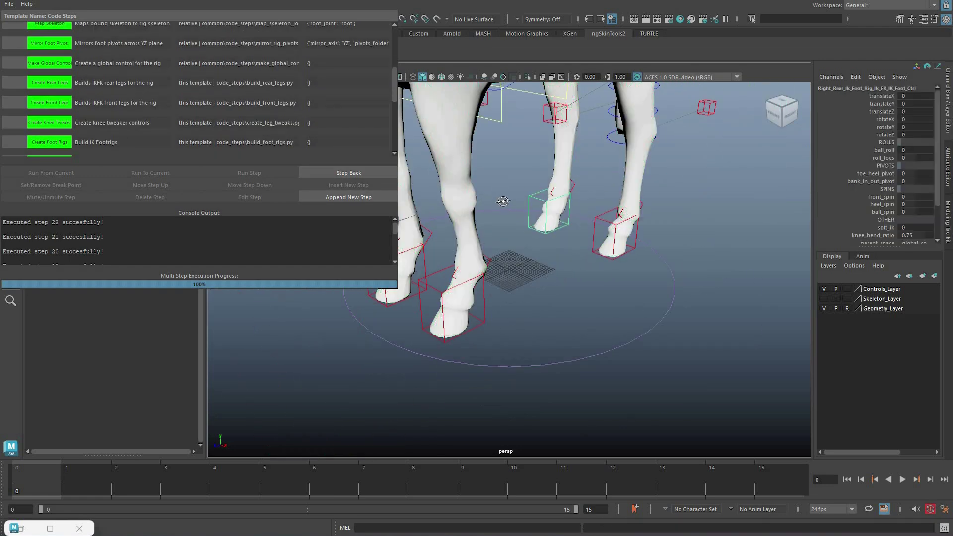
{"action": "left_click_drag", "start_coordinate": [496, 190], "coordinate": [496, 188], "text": "alt"}
{"action": "right_click_drag", "start_coordinate": [496, 189], "coordinate": [541, 182], "text": "alt"}
{"action": "middle_click_drag", "start_coordinate": [540, 182], "coordinate": [552, 187], "text": "alt"}
{"action": "left_click_drag", "start_coordinate": [552, 187], "coordinate": [557, 159], "text": "alt"}
- Try out the neck base IK control and move the head IK control, and undo the changes
{"action": "left_click", "coordinate": [558, 143]}
{"action": "left_click", "coordinate": [527, 162]}
{"action": "key", "text": "e"}
{"action": "middle_click_drag", "start_coordinate": [546, 118], "coordinate": [560, 138], "text": "alt"}
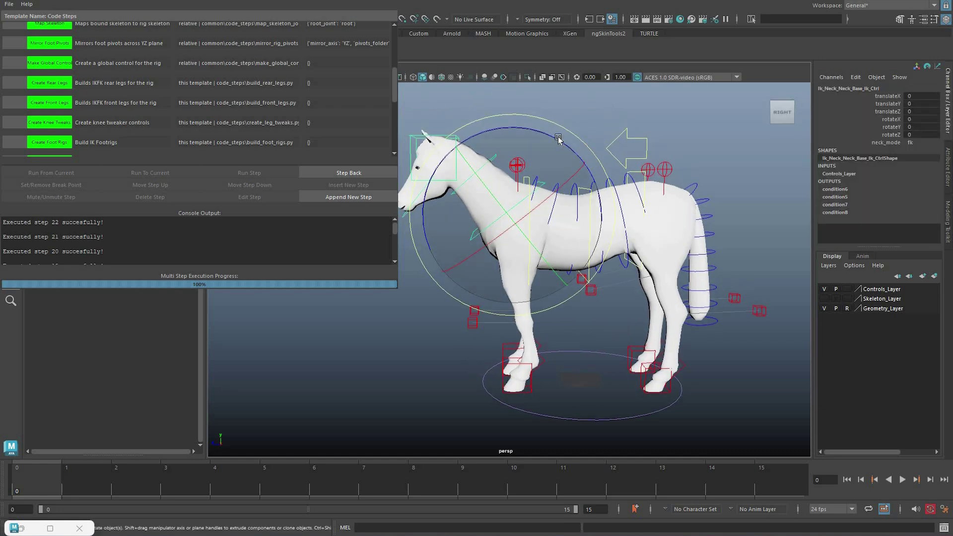
{"action": "key", "text": "4"}
{"action": "key", "text": "6"}
{"action": "left_click_drag", "start_coordinate": [492, 133], "coordinate": [429, 148]}
{"action": "left_click", "coordinate": [429, 148]}
{"action": "key", "text": "w"}
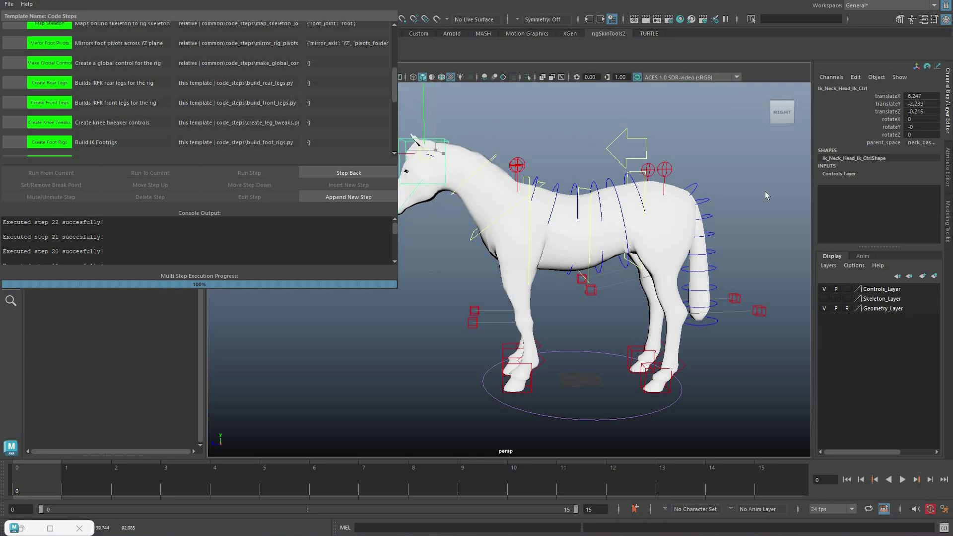
{"action": "key", "text": "ctrl+z"}
- Try rotating the neck base IK control to bend the whole neck, and undo the rotation
{"action": "middle_click_drag", "start_coordinate": [463, 143], "coordinate": [515, 146], "text": "alt"}
{"action": "scroll", "coordinate": [516, 146], "scroll_direction": "up", "scroll_amount": 2}
{"action": "left_click", "coordinate": [532, 150]}
{"action": "left_click", "coordinate": [561, 122]}
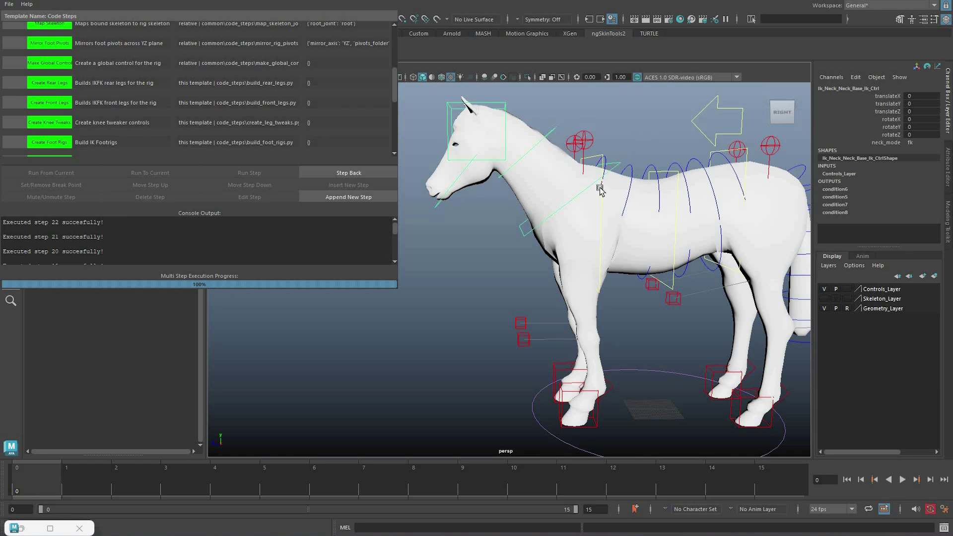
{"action": "left_click", "coordinate": [550, 133]}
{"action": "key", "text": "e"}
{"action": "mouse_move", "coordinate": [472, 149]}
{"action": "left_mouse_down"}
{"action": "mouse_move", "coordinate": [467, 169]}
{"action": "mouse_move", "coordinate": [472, 154]}
{"action": "left_mouse_up"}
{"action": "key", "text": "ctrl+z"}
{"action": "key", "text": "ctrl+z"}
{"action": "key", "text": "q"}
- Try moving the head IK control freely around the horse's neck, and undo the move
{"action": "left_click", "coordinate": [500, 114]}
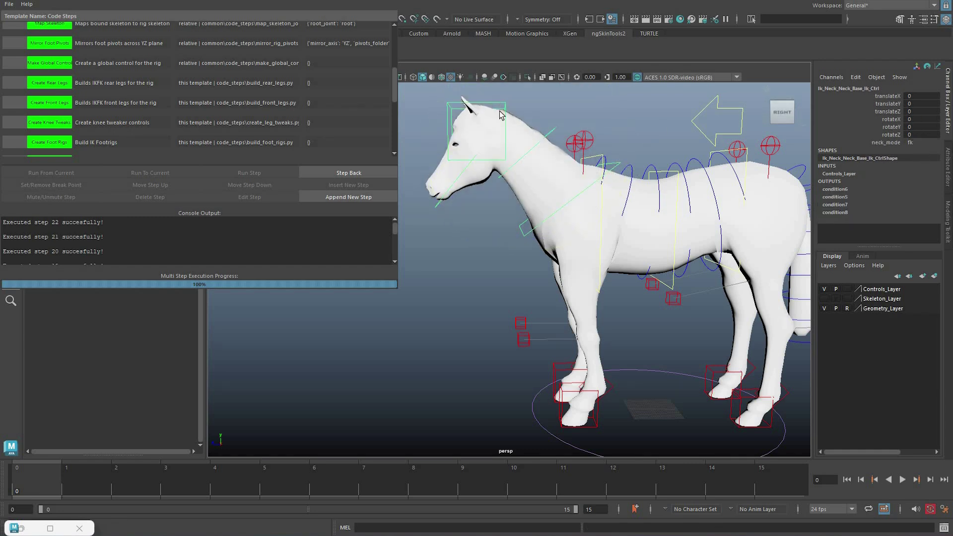
{"action": "left_click", "coordinate": [454, 165]}
{"action": "left_click_drag", "start_coordinate": [457, 153], "coordinate": [601, 163]}
{"action": "key", "text": "ctrl+z"}
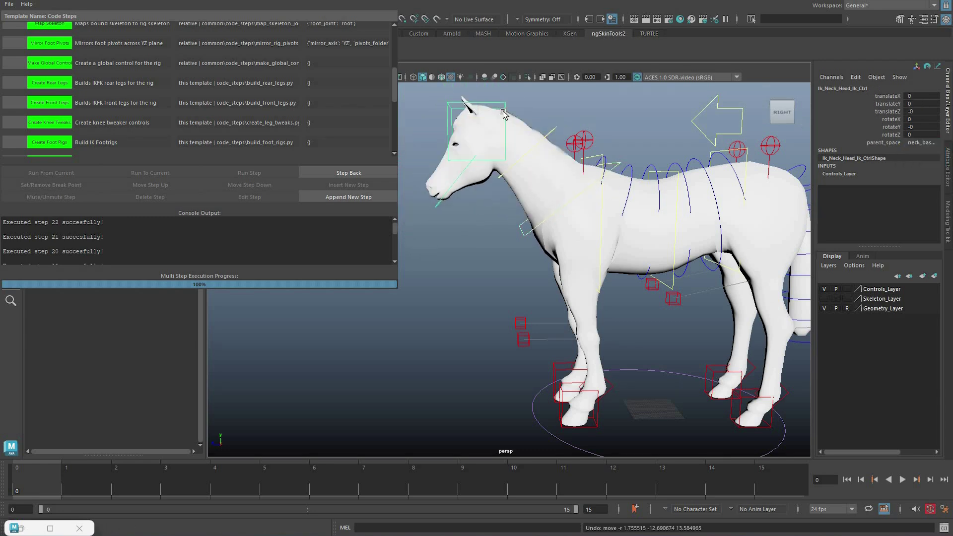
- Try rotating the mid-neck IK control, and undo the rotation
{"action": "left_click", "coordinate": [498, 110]}
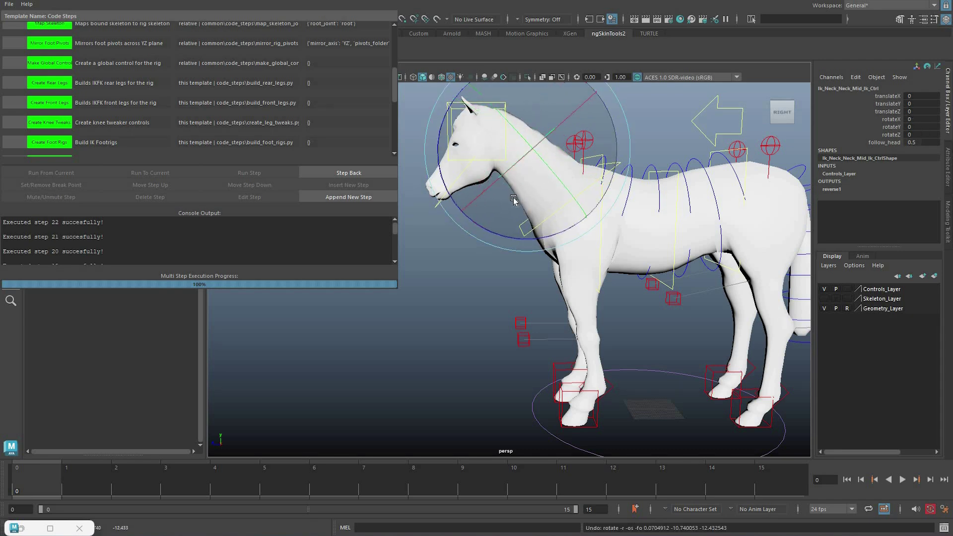
{"action": "key", "text": "ctrl+z"}
{"action": "key", "text": "ctrl+z"}
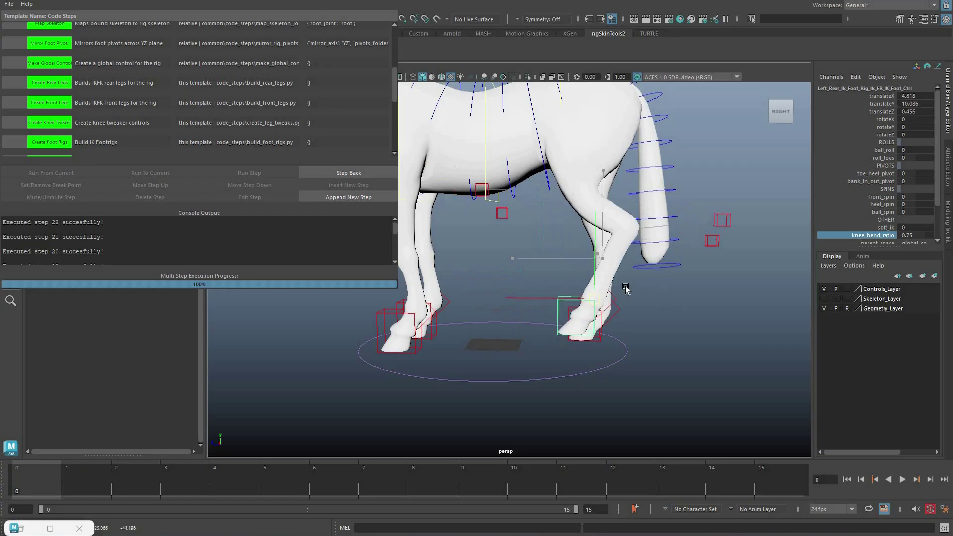
- Try moving the left rear IK foot control and varying the left front foot's toe_heel_pivot, undoing each change
{"action": "left_click_drag", "start_coordinate": [628, 289], "coordinate": [528, 264]}
{"action": "key", "text": "ctrl+z"}
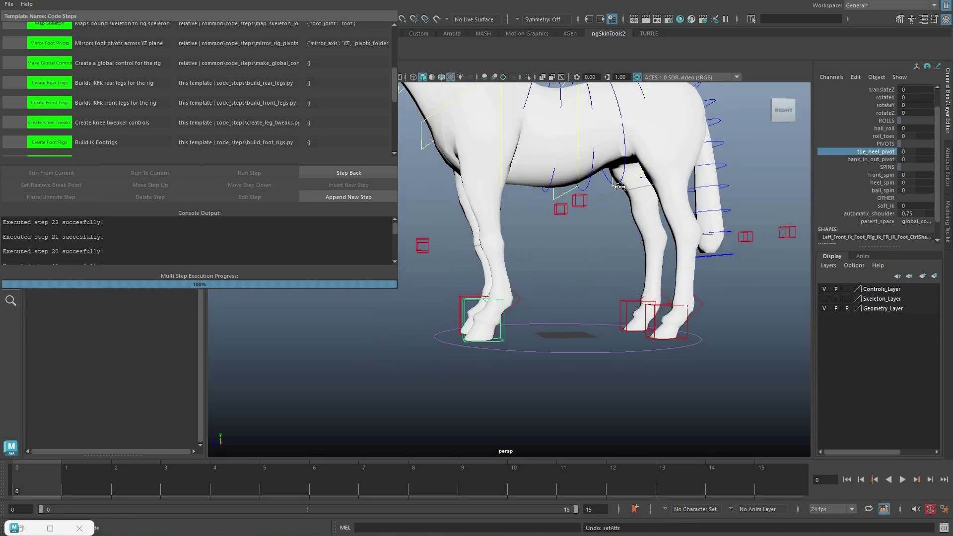
{"action": "middle_click_drag", "start_coordinate": [785, 170], "coordinate": [582, 200]}
{"action": "key", "text": "ctrl+z"}
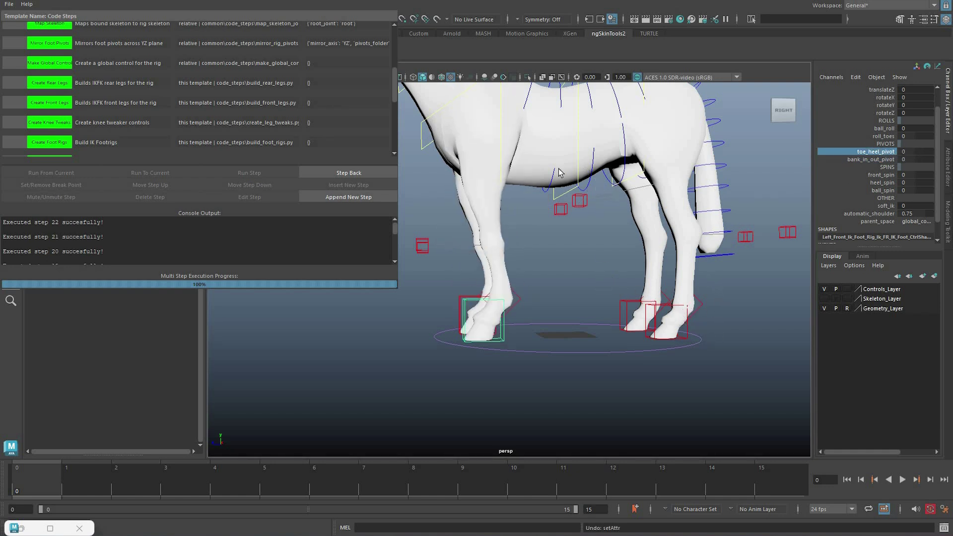
- Try moving the spine's hip IK control and the red sphere control above the hindquarters, undoing each move
{"action": "scroll", "coordinate": [555, 188], "scroll_direction": "down", "scroll_amount": 5}
{"action": "left_click", "coordinate": [601, 108]}
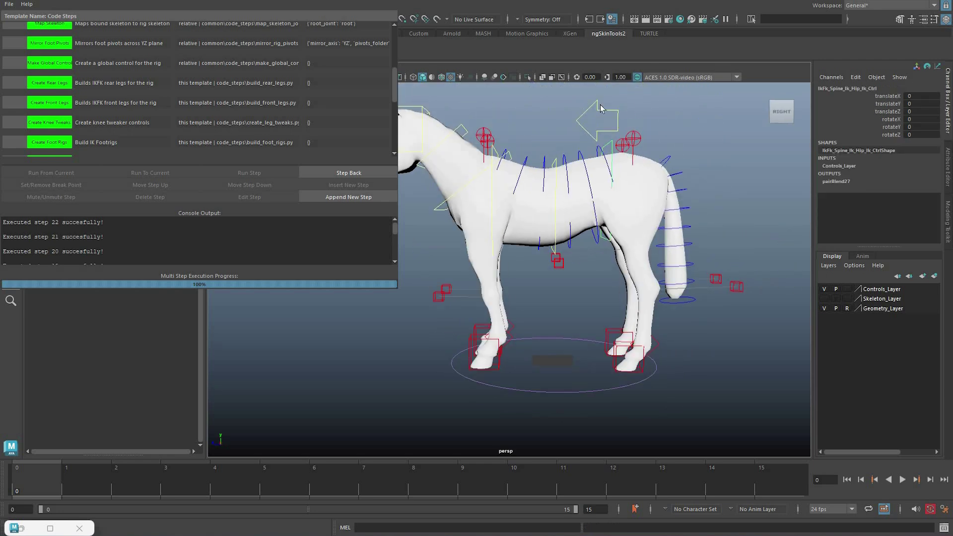
{"action": "left_click_drag", "start_coordinate": [610, 165], "coordinate": [633, 194]}
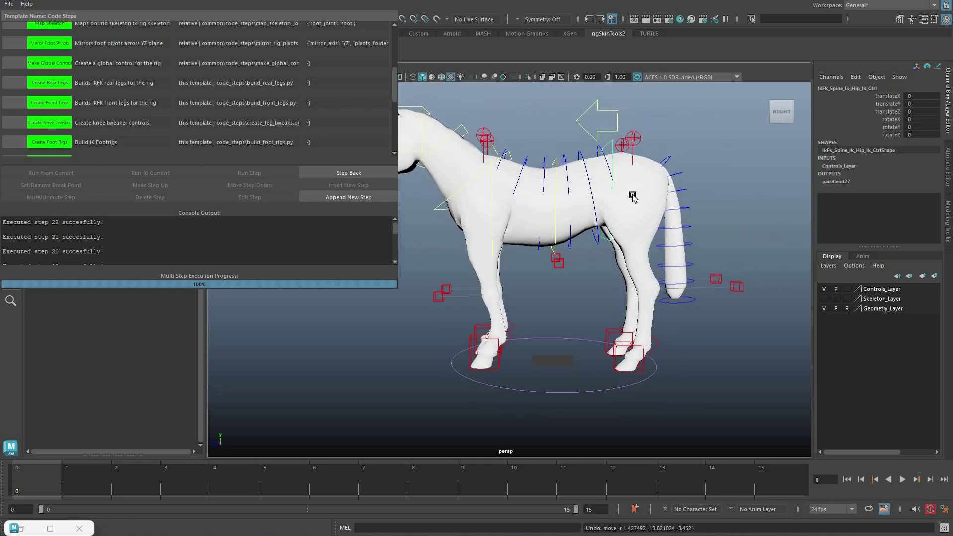
{"action": "left_click", "coordinate": [632, 143]}
{"action": "left_click_drag", "start_coordinate": [632, 144], "coordinate": [484, 238]}
{"action": "key", "text": "ctrl+z"}
{"action": "left_click", "coordinate": [632, 141]}
{"action": "key", "text": "ctrl+z"}
- Try rotating the jaw control about Z to about -30 degrees, and undo the rotation
{"action": "middle_click_drag", "start_coordinate": [562, 280], "coordinate": [591, 278], "text": "alt"}
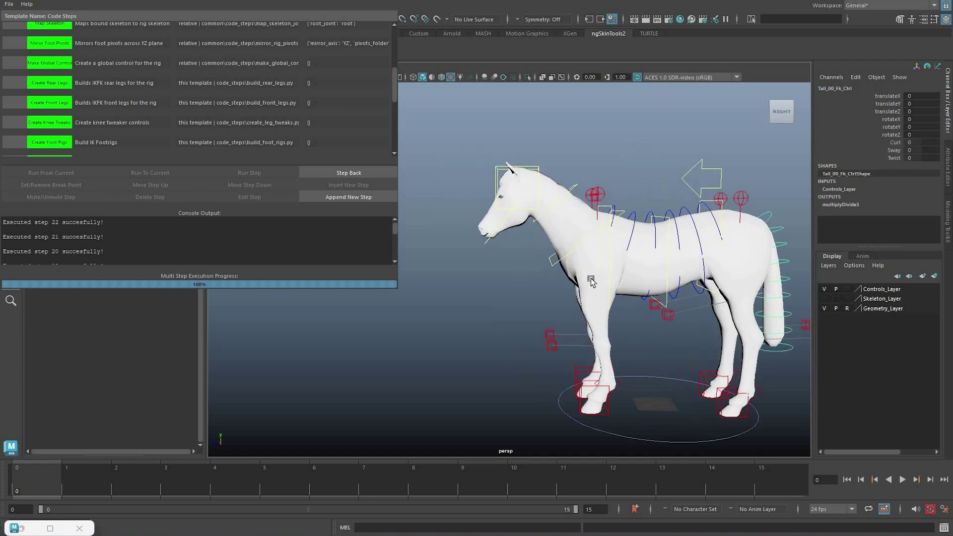
{"action": "right_click_drag", "start_coordinate": [591, 279], "coordinate": [598, 270], "text": "alt"}
{"action": "key", "text": "ctrl+z"}
{"action": "key", "text": "ctrl+z"}
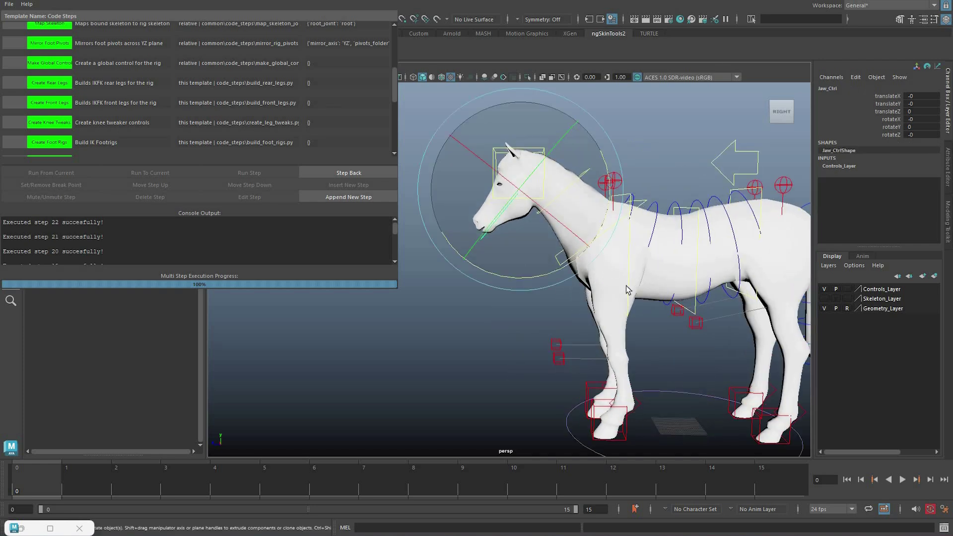
{"action": "middle_click_drag", "start_coordinate": [627, 290], "coordinate": [631, 273]}
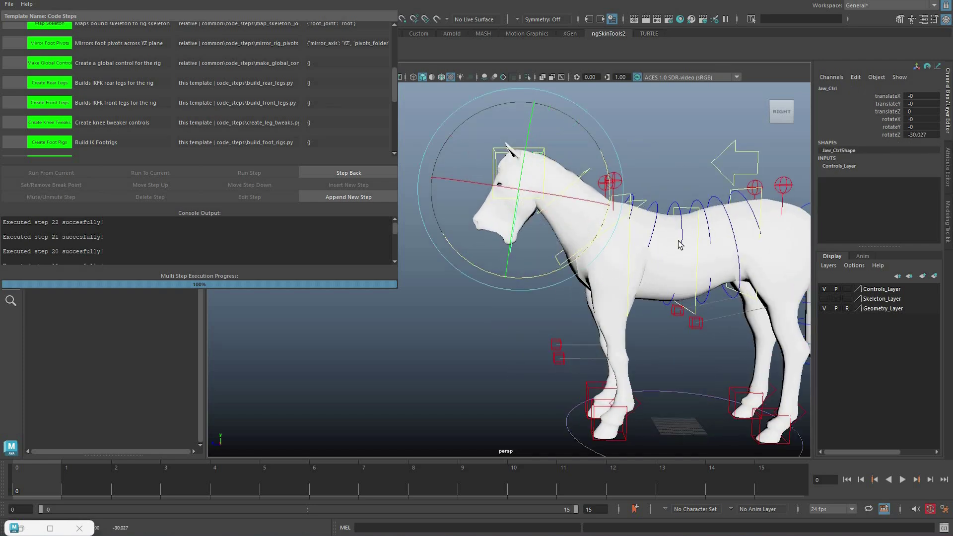
{"action": "left_click_drag", "start_coordinate": [640, 267], "coordinate": [624, 251], "text": "alt"}
{"action": "scroll", "coordinate": [618, 258], "scroll_direction": "up", "scroll_amount": 2}
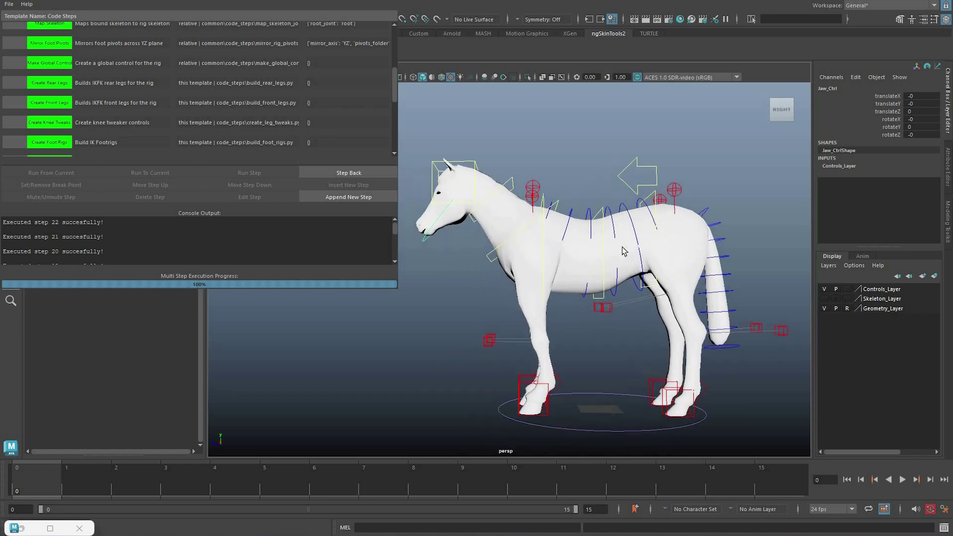